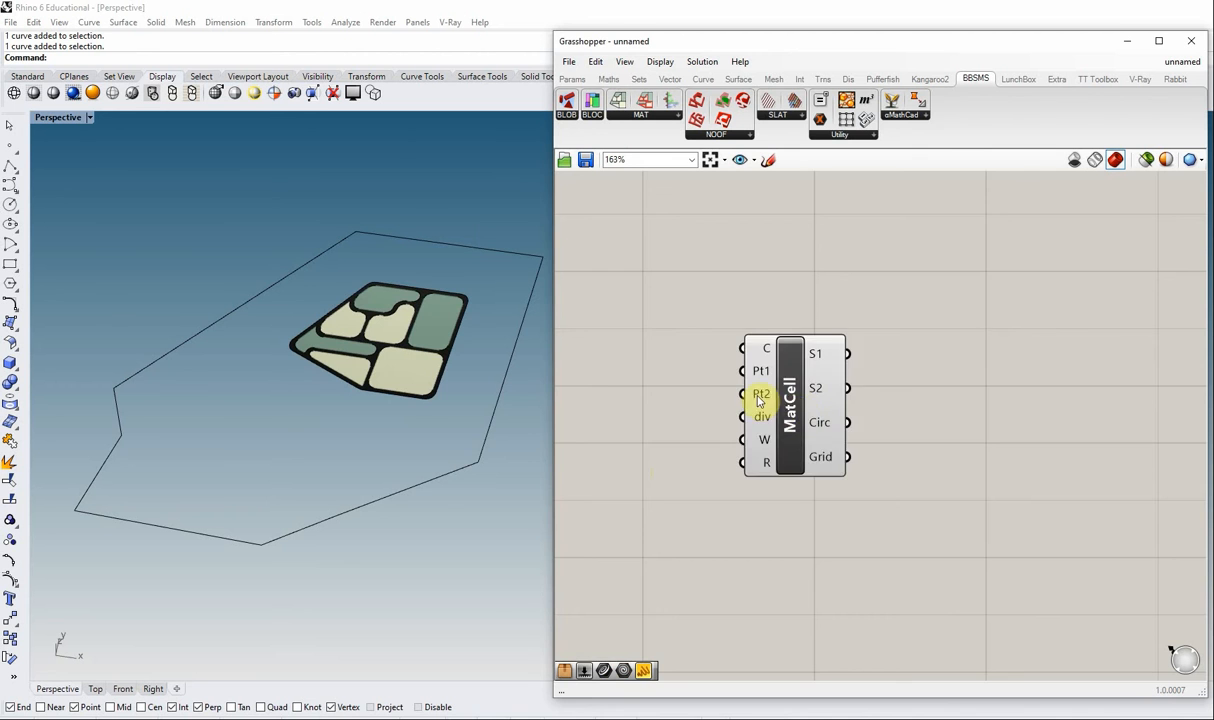
# Extract the C boundary curve input of the MatCell component as a separate parameter
pyautogui.scroll(1, 761, 395)
pyautogui.scroll(2, 797, 388)
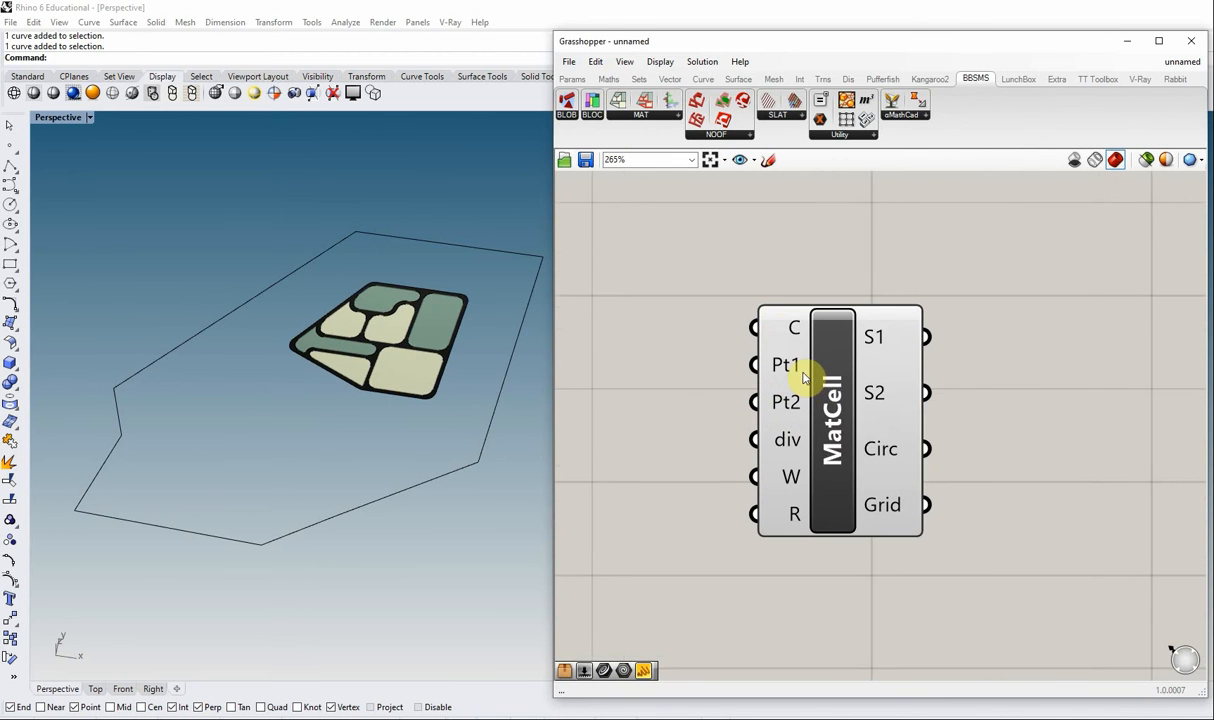
pyautogui.rightClick(779, 331)
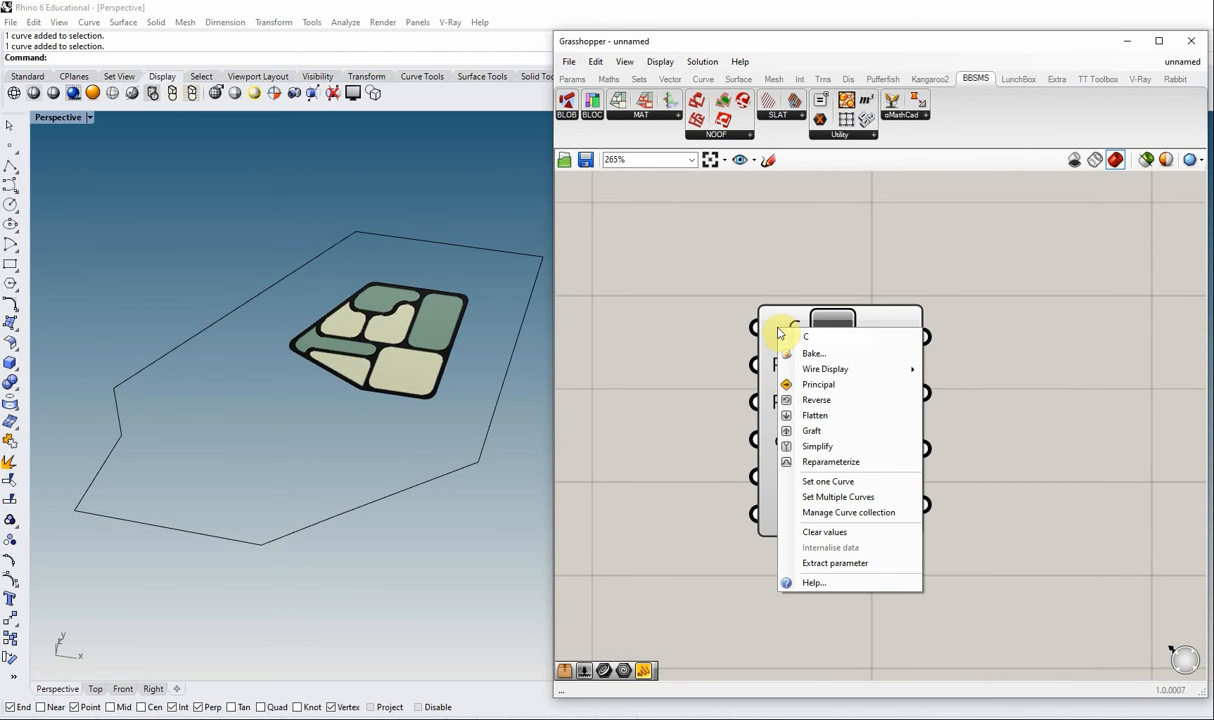
pyautogui.click(813, 563)
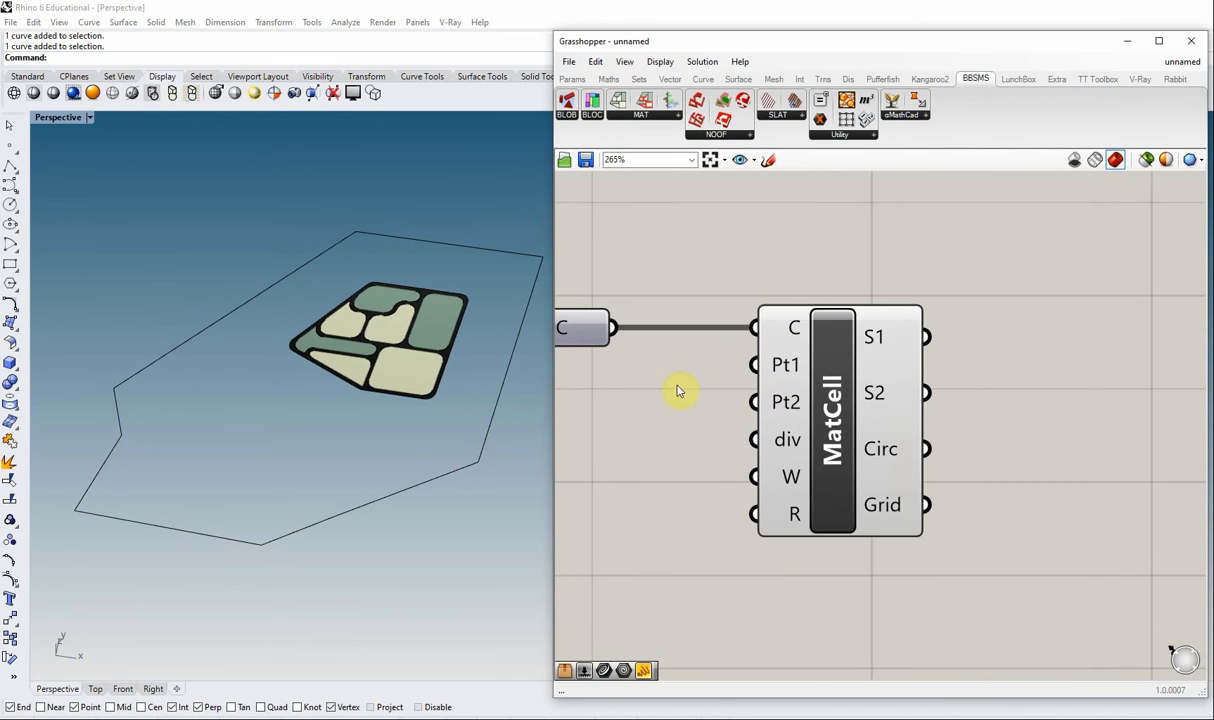
pyautogui.scroll(-2, 713, 398)
pyautogui.scroll(2, 642, 344)
# Set the extracted C parameter to reference the large polygonal boundary curve in the Rhino viewport
pyautogui.click(643, 333)
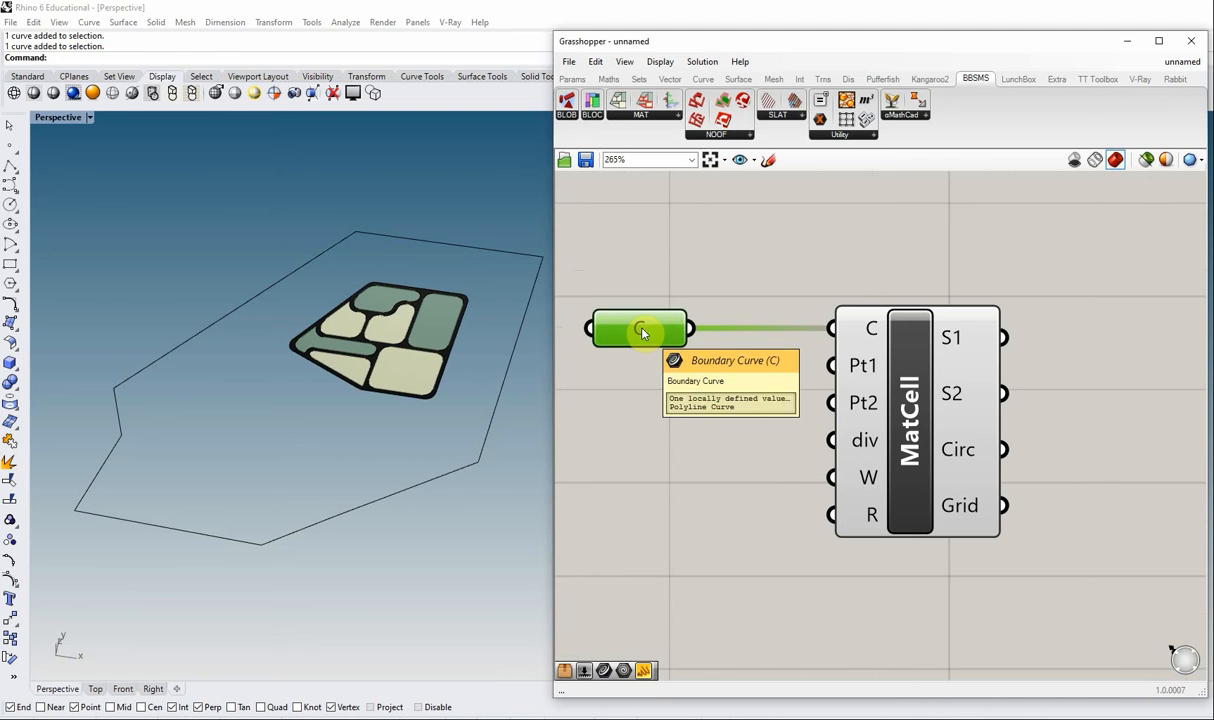
pyautogui.click(505, 383)
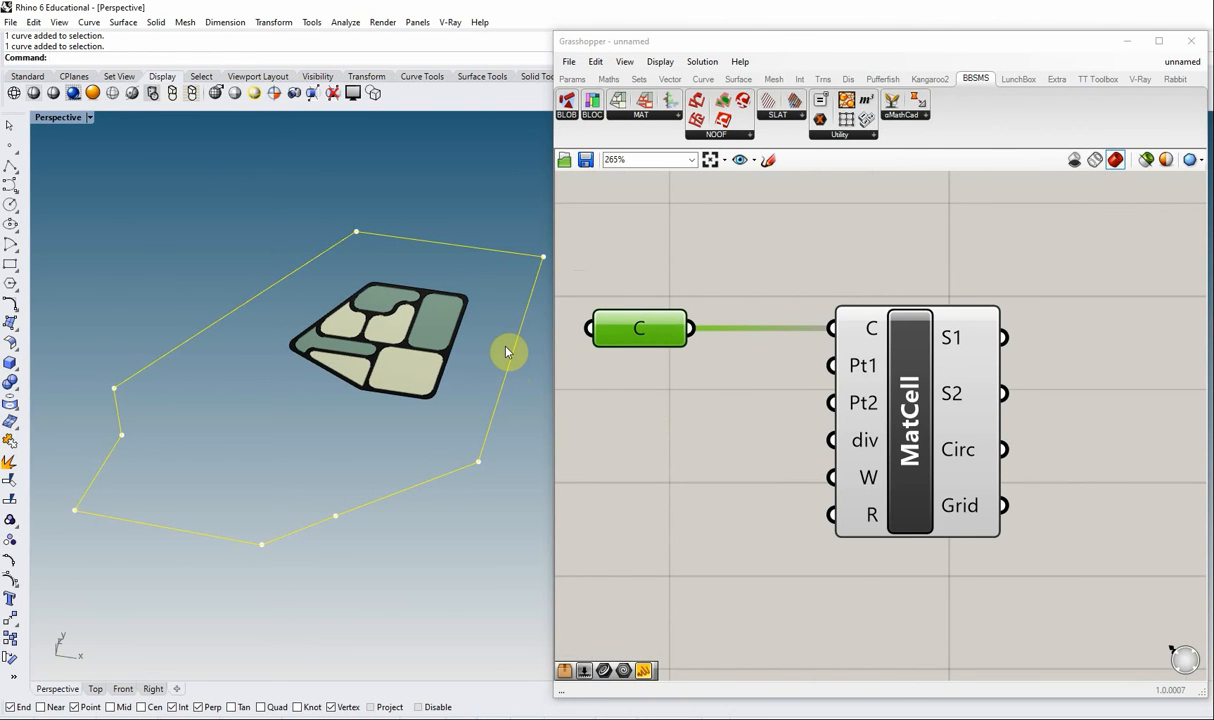
pyautogui.rightClick(627, 333)
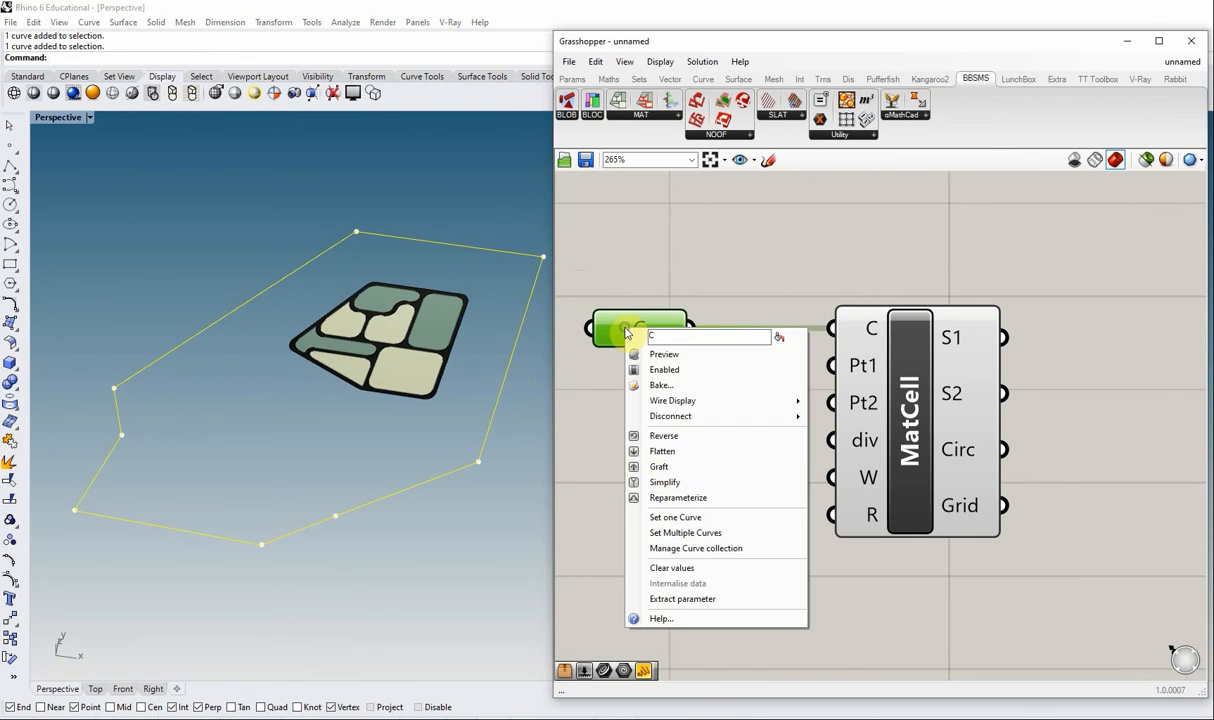
pyautogui.click(667, 518)
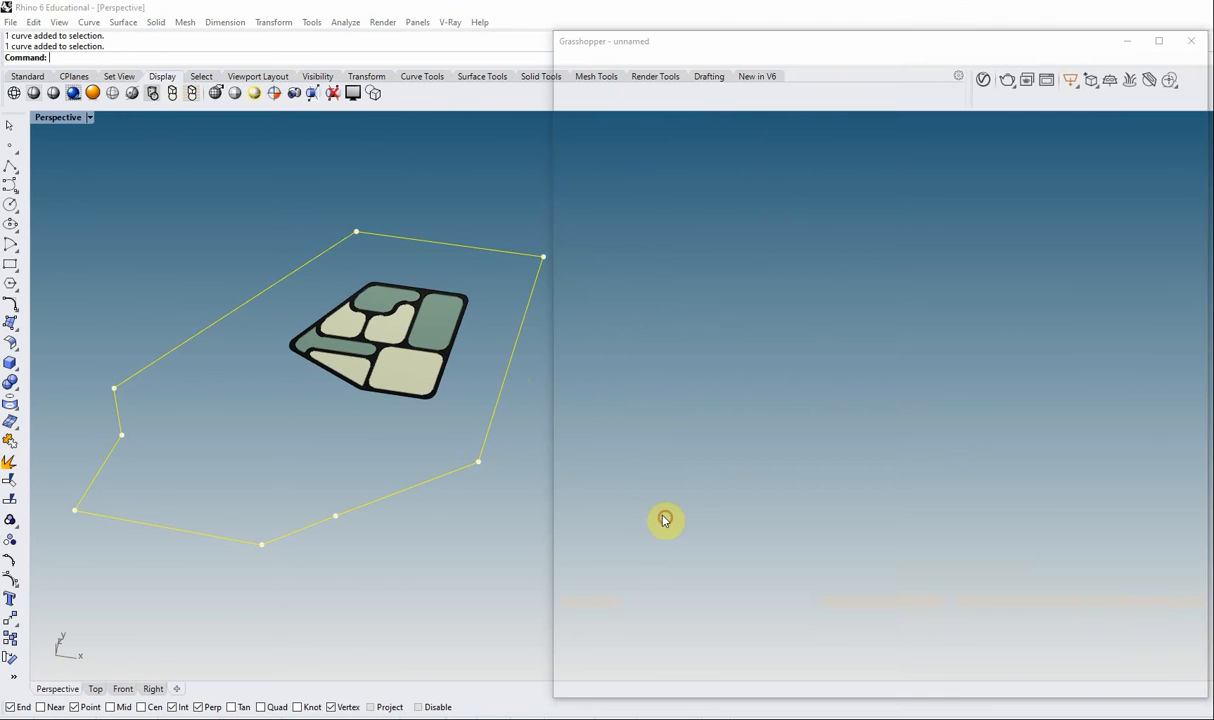
pyautogui.click(385, 306)
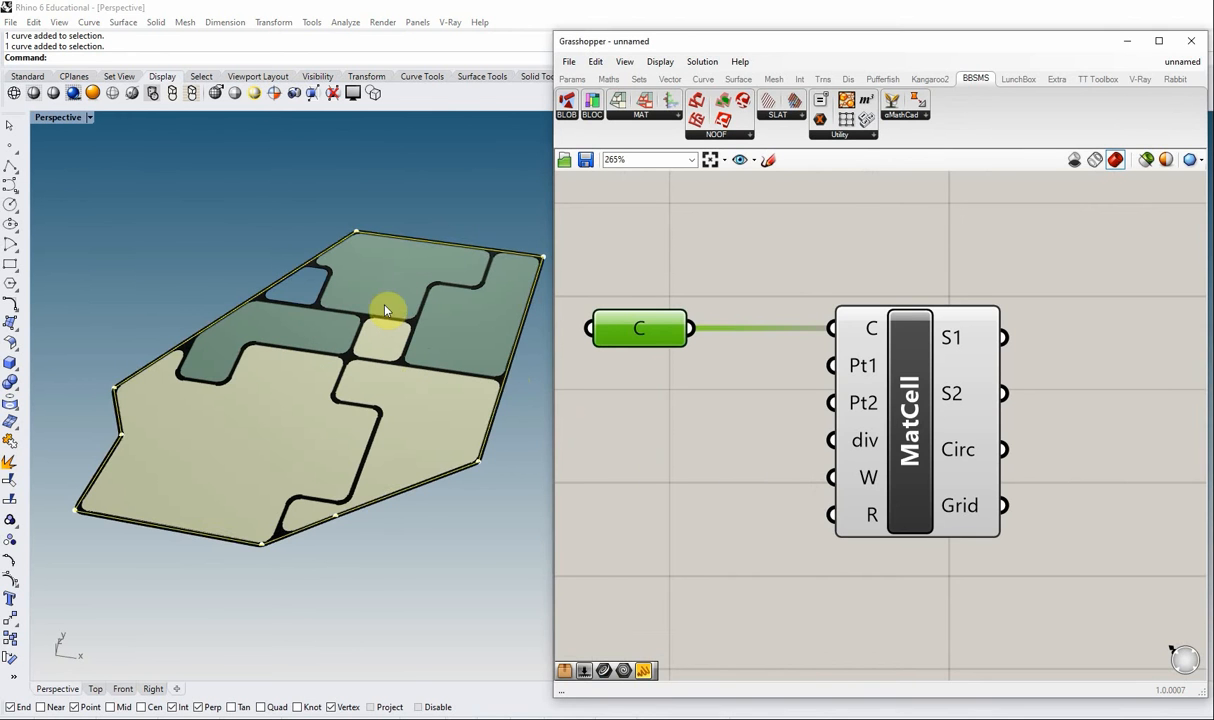
# Turn off the preview of the MatCell component and of the C curve parameter
pyautogui.click(902, 353)
pyautogui.rightClick(856, 336)
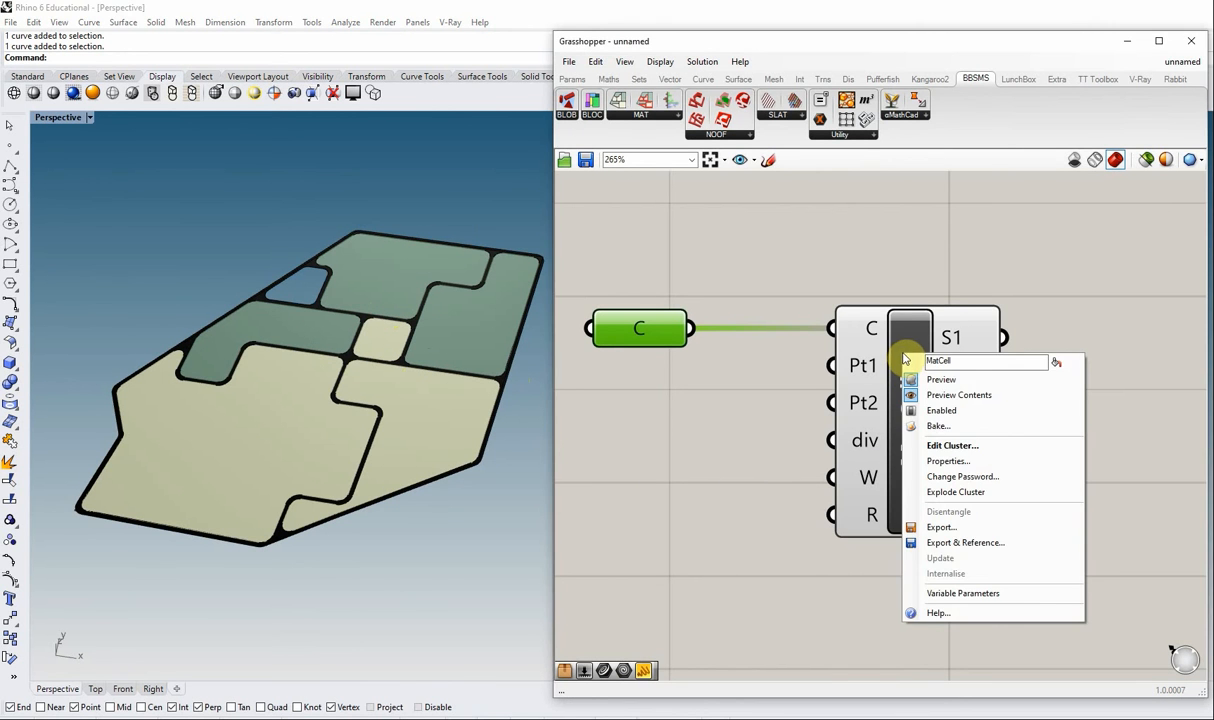
pyautogui.click(874, 376)
pyautogui.click(659, 405)
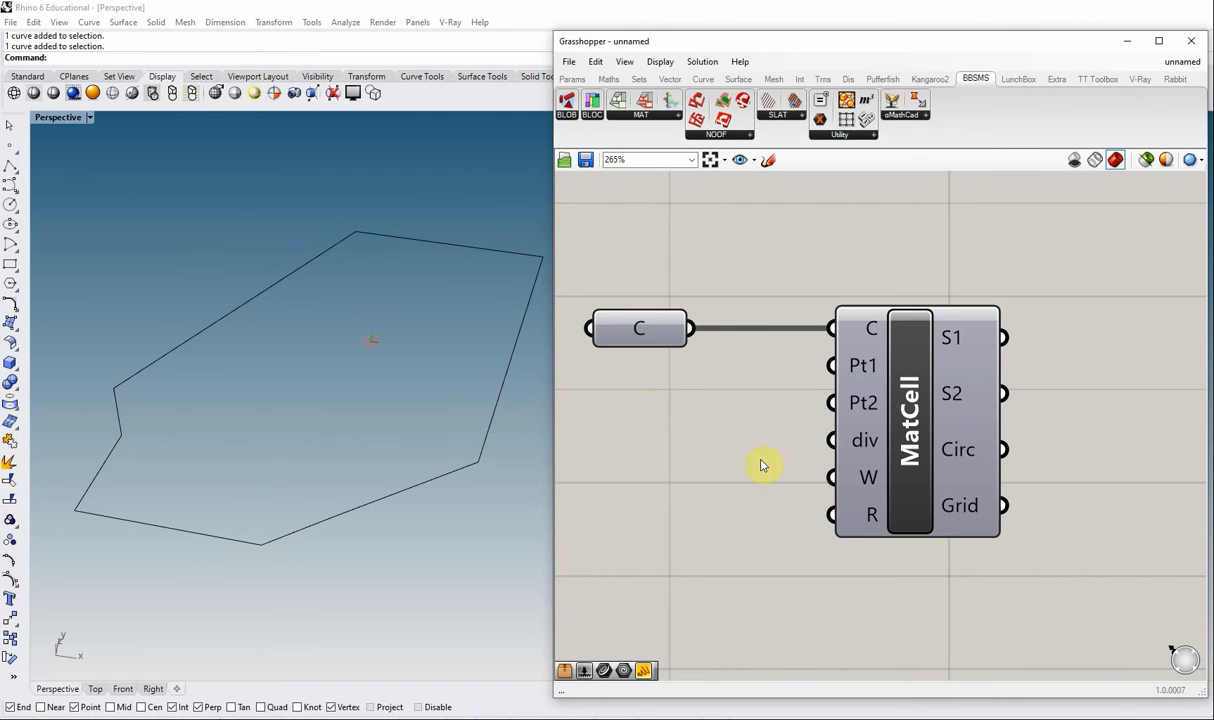
# Add a Curve parameter beside MatCell and connect the Grid output to it
pyautogui.doubleClick(1064, 522)
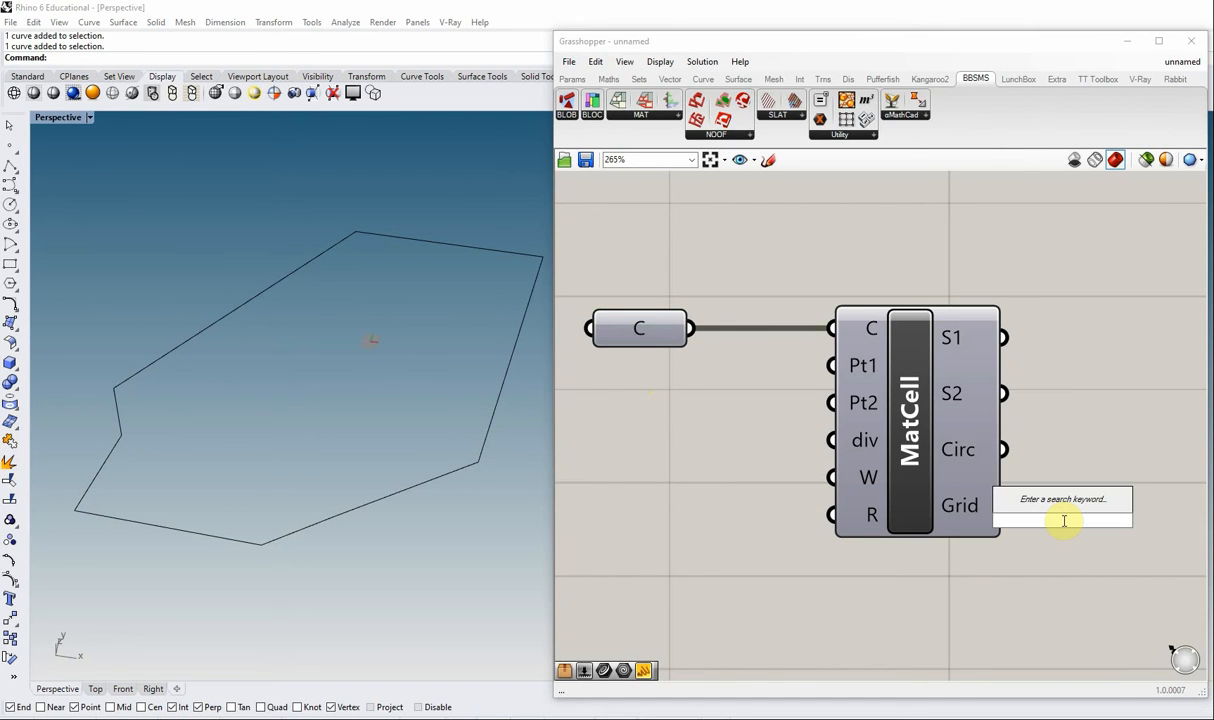
pyautogui.write('curve')
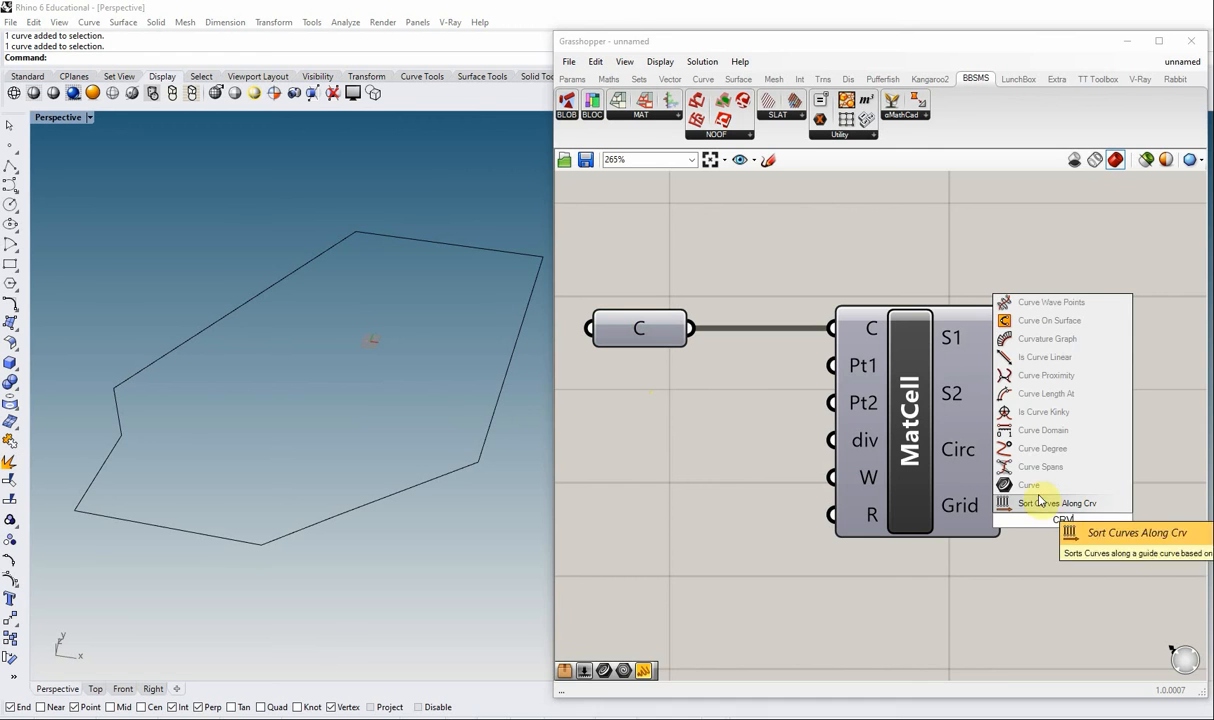
pyautogui.click(1034, 489)
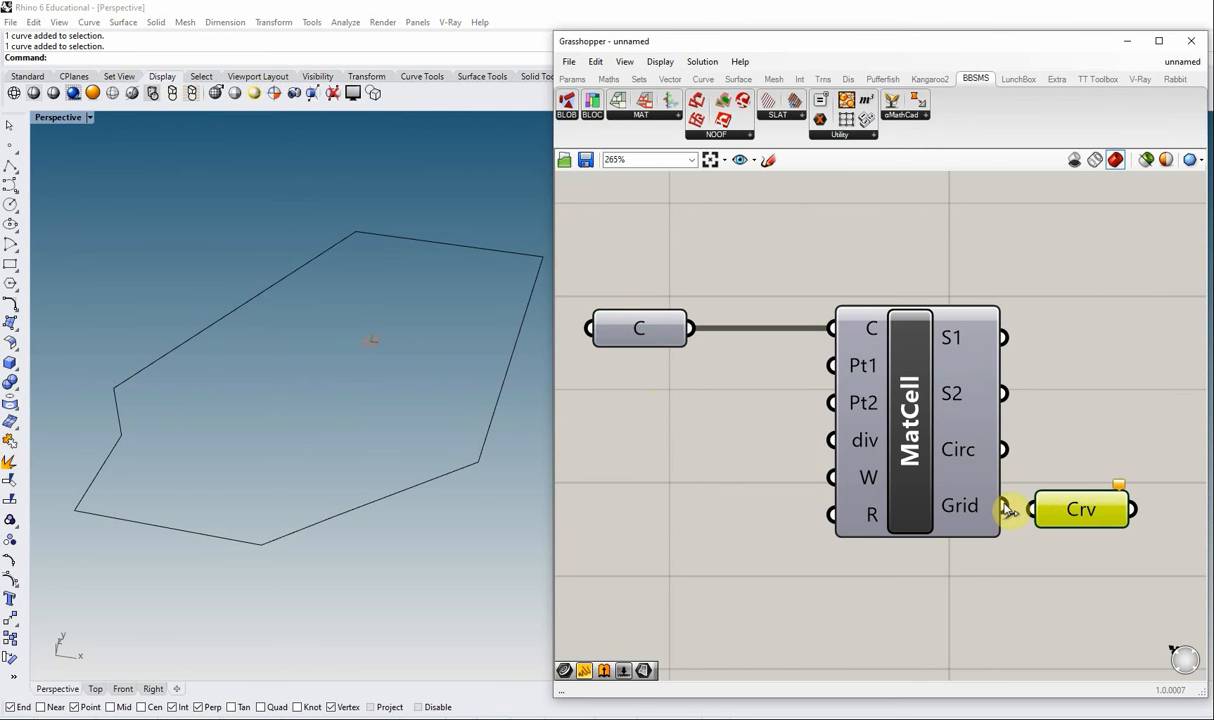
pyautogui.moveTo(1022, 511); pyautogui.dragTo(1031, 510)
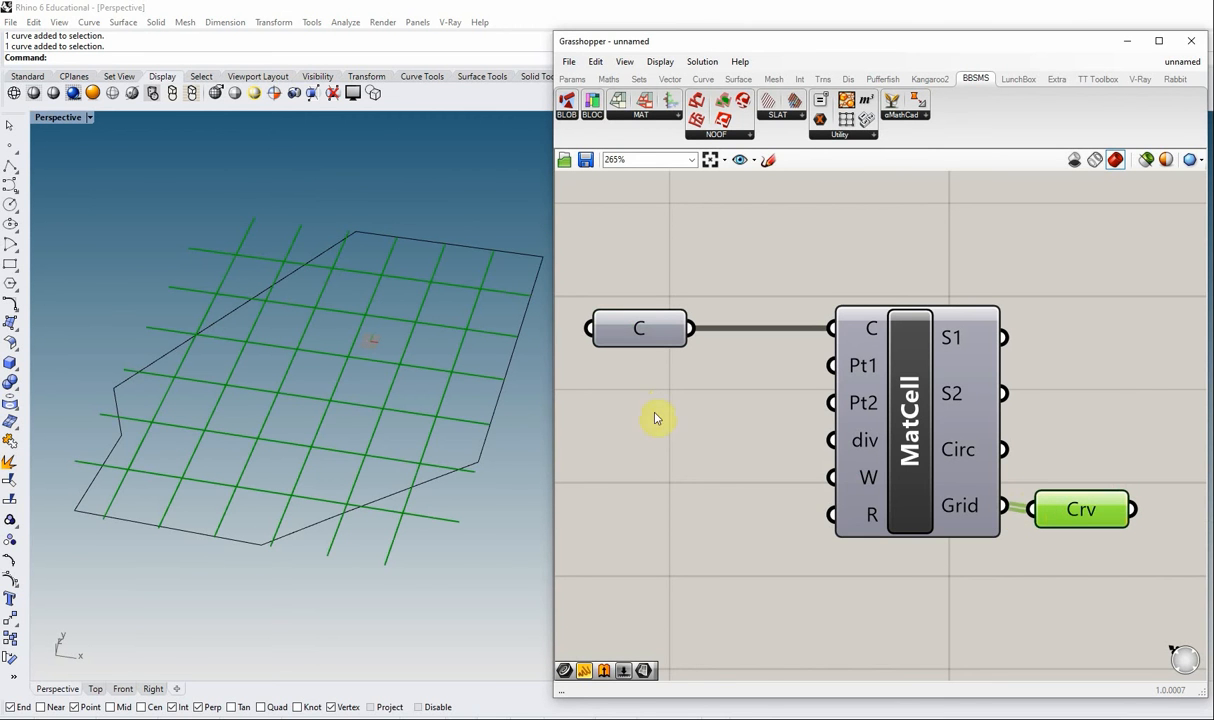
# Add a panel containing 5,5 and connect it to MatCell's div input
pyautogui.moveTo(866, 450)
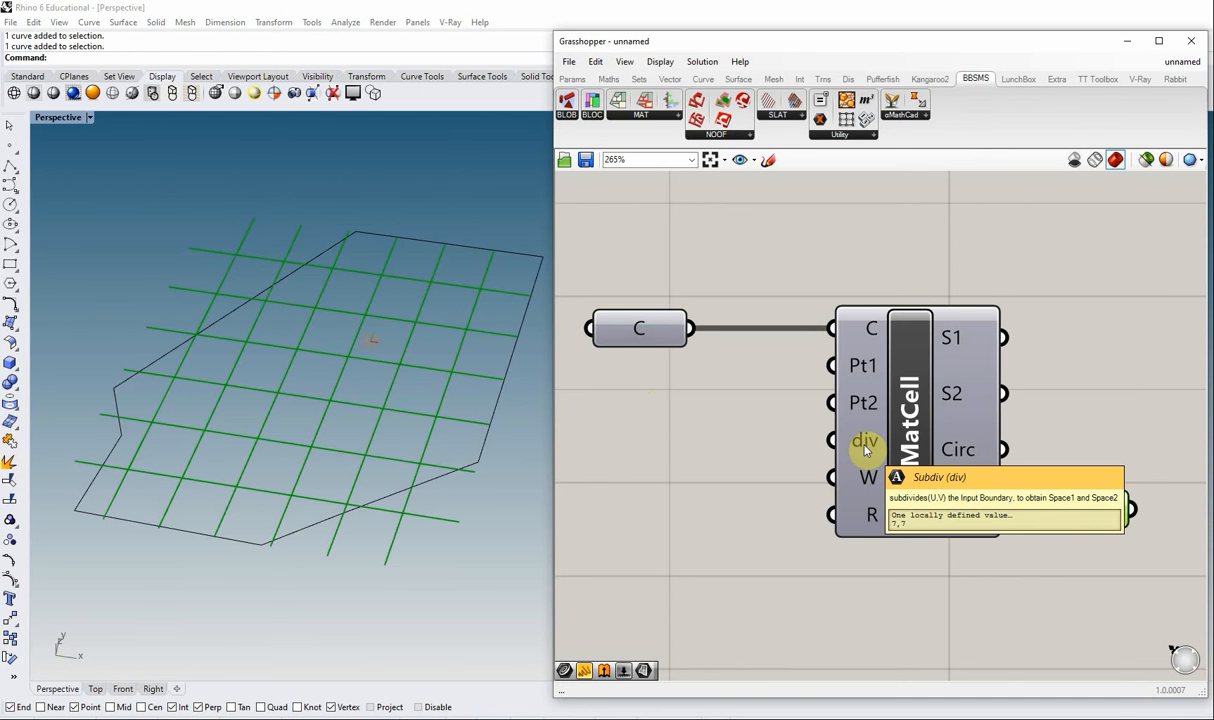
pyautogui.doubleClick(620, 450)
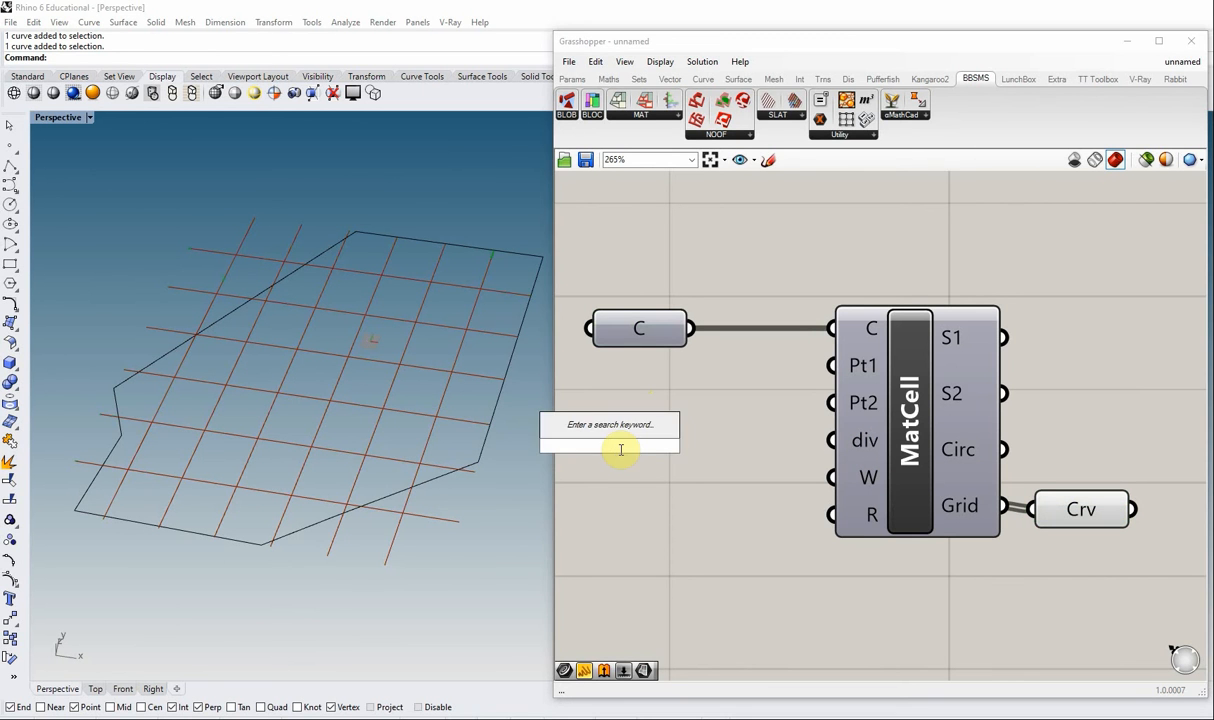
pyautogui.write('PANEL')
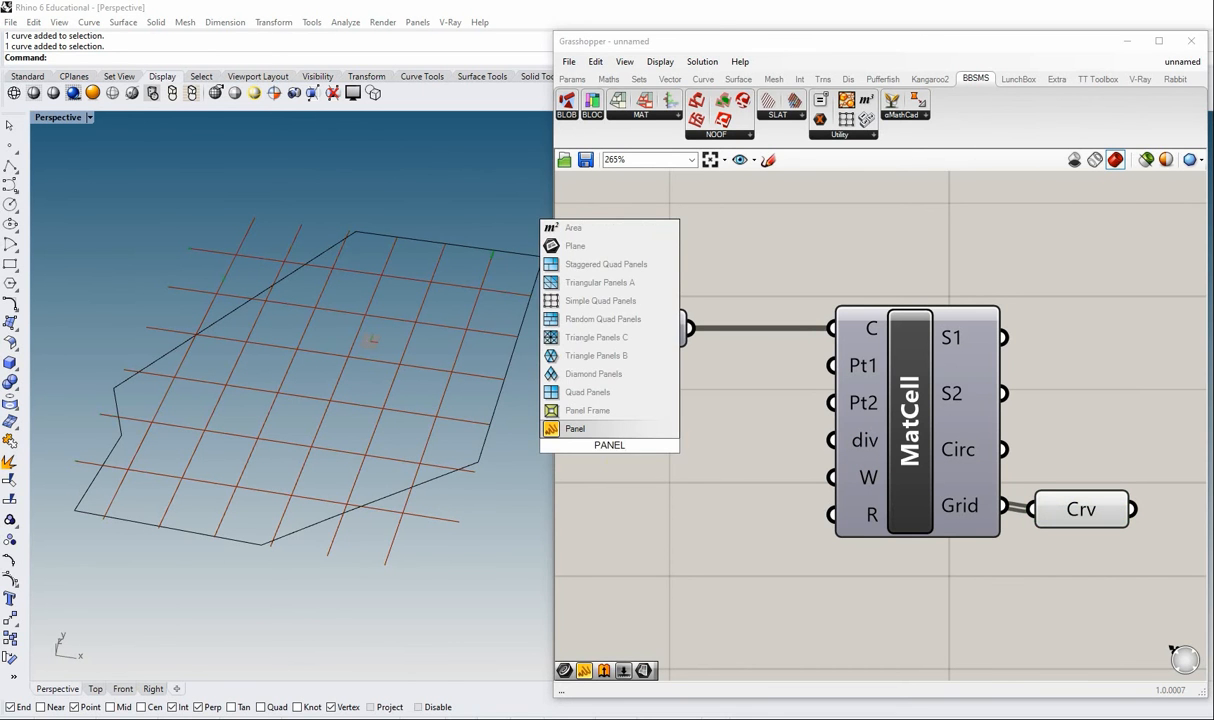
pyautogui.click(575, 428)
pyautogui.doubleClick(630, 436)
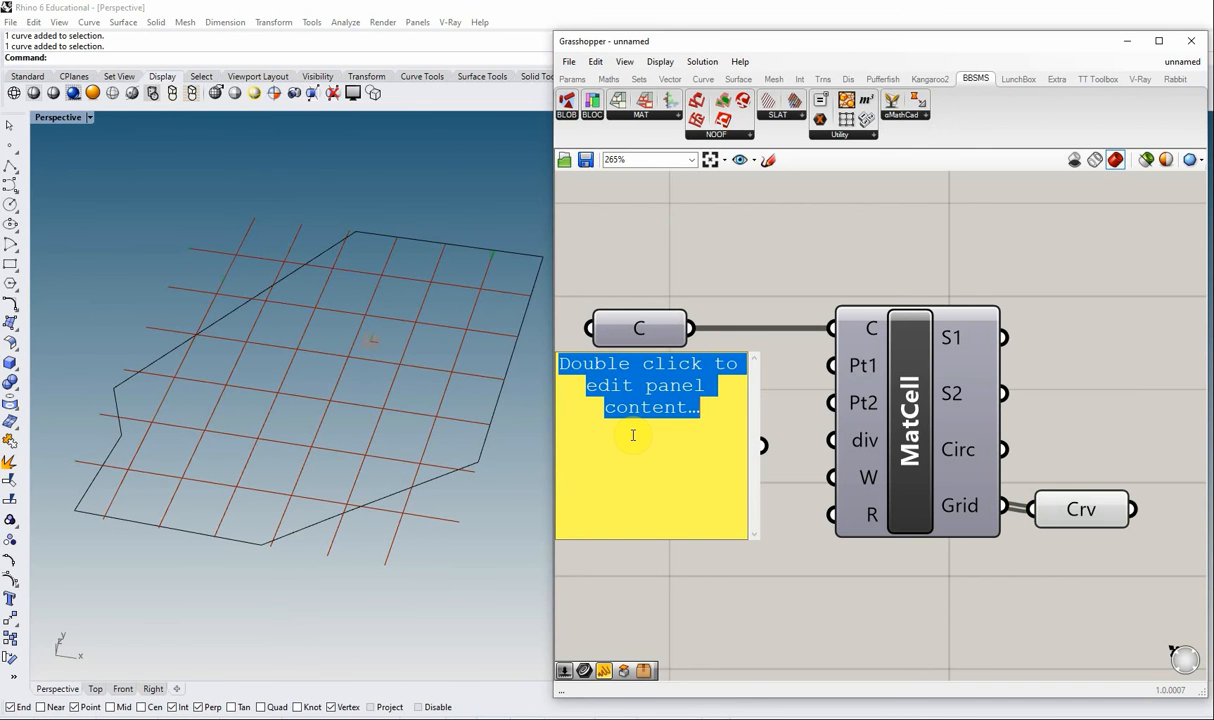
pyautogui.write('5, 5')
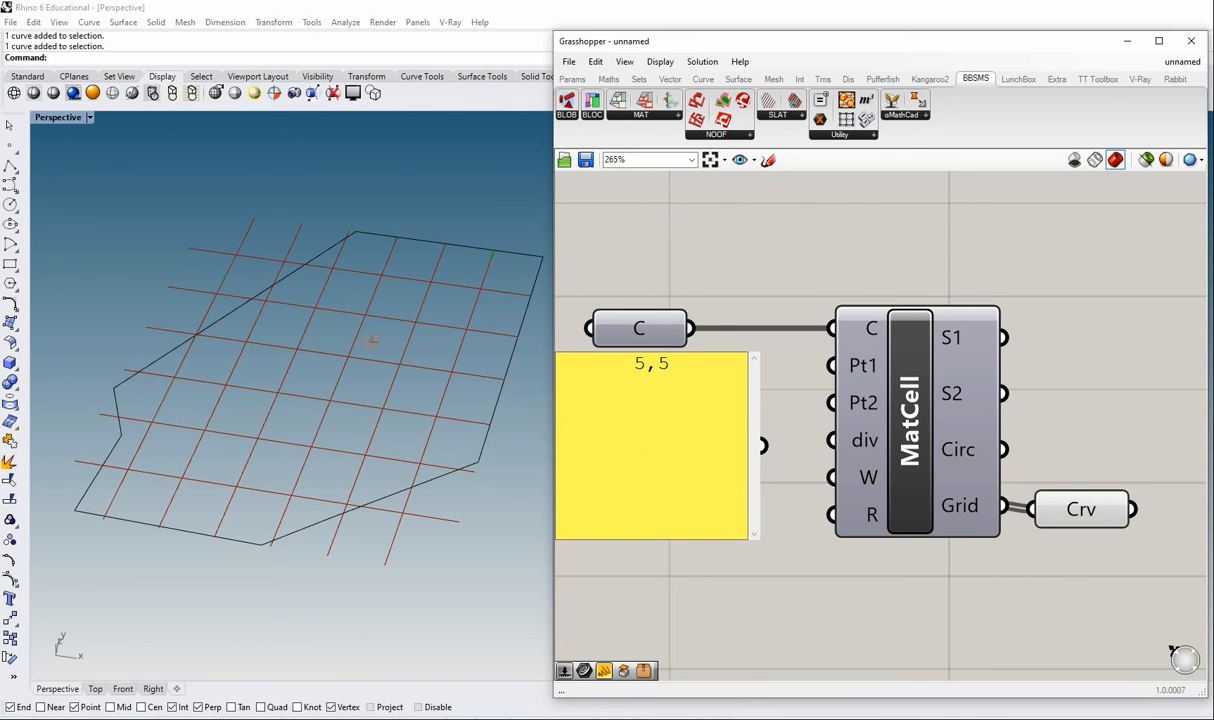
pyautogui.click(785, 397)
pyautogui.moveTo(765, 446); pyautogui.dragTo(810, 452)
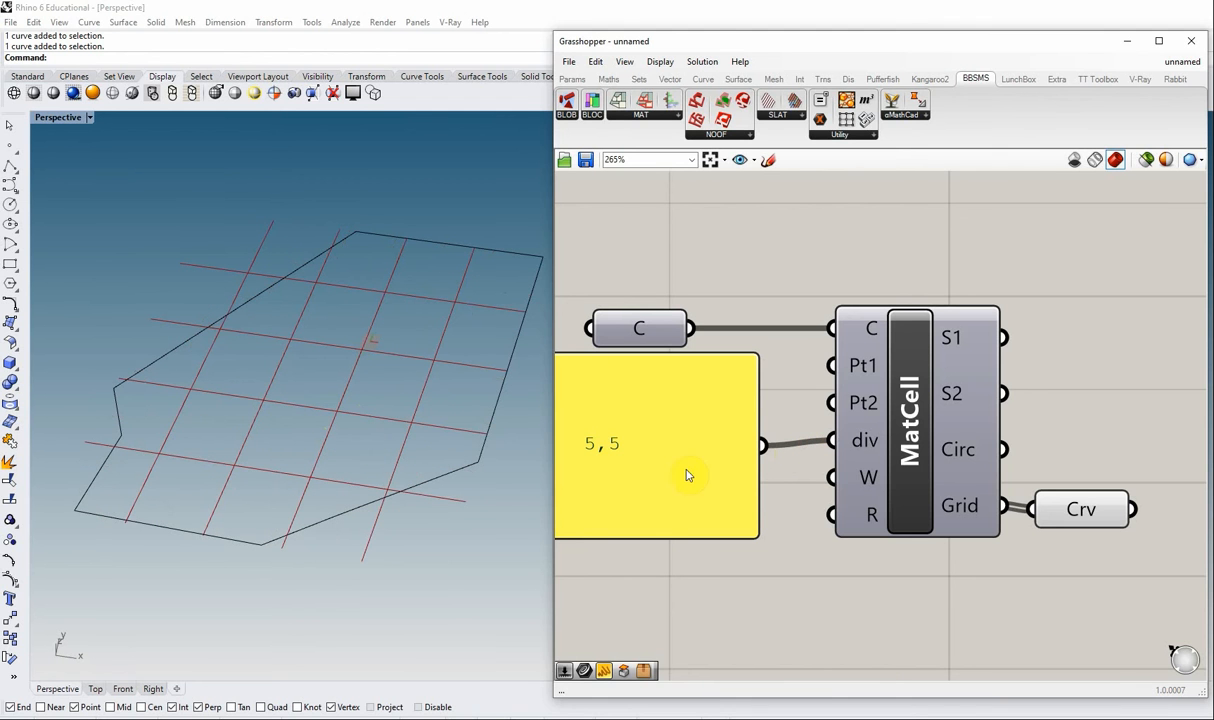
# Set the subdivision panel's content to 5,15
pyautogui.doubleClick(616, 453)
pyautogui.click(650, 364)
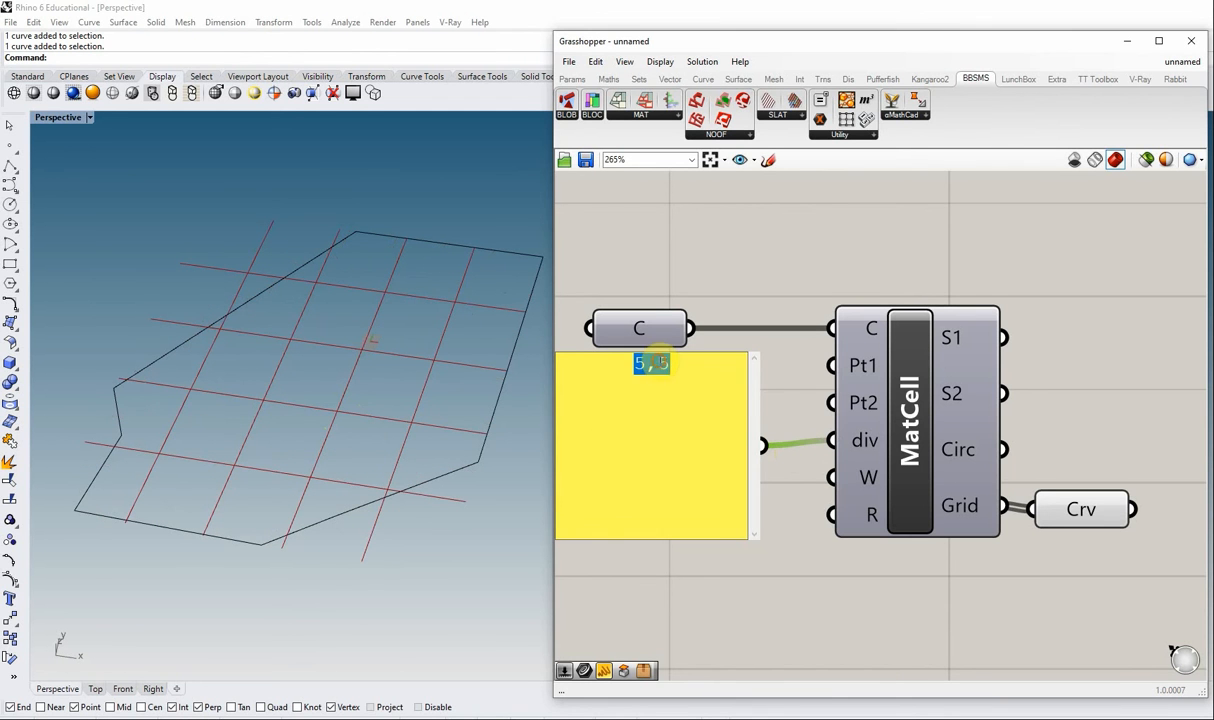
pyautogui.write('1')
pyautogui.click(723, 566)
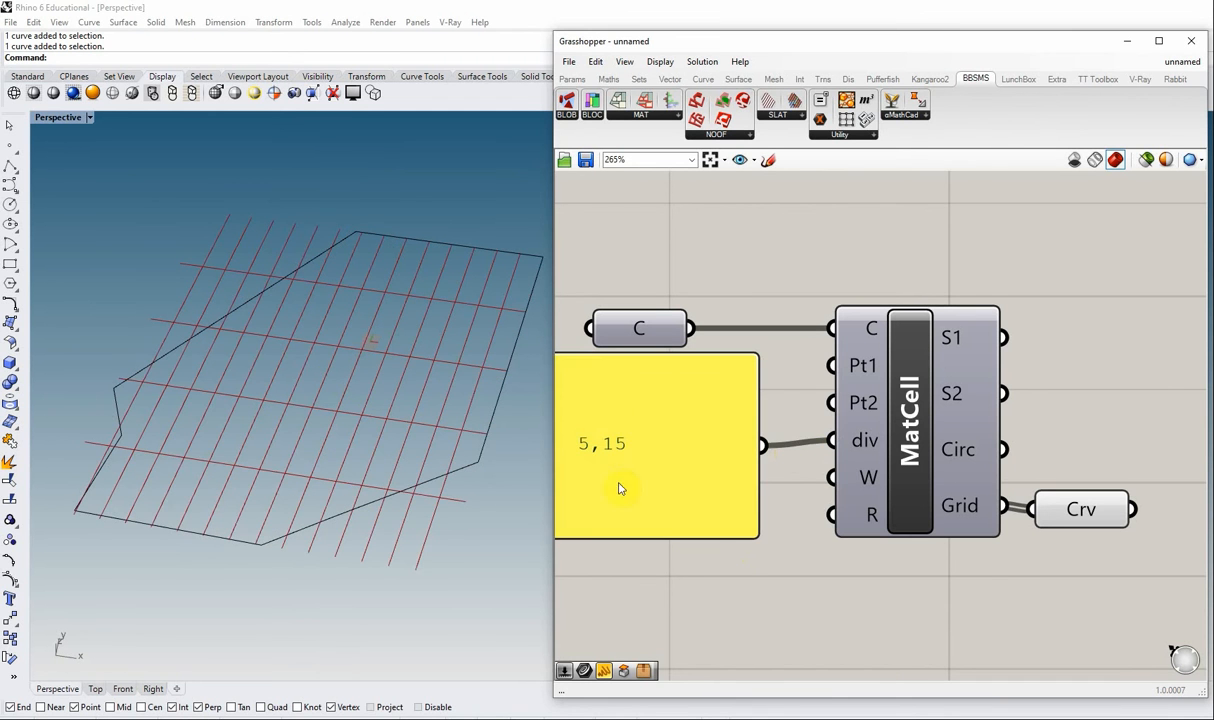
# Set the subdivision panel's content back to 5,5
pyautogui.doubleClick(622, 450)
pyautogui.moveTo(653, 364); pyautogui.dragTo(677, 362)
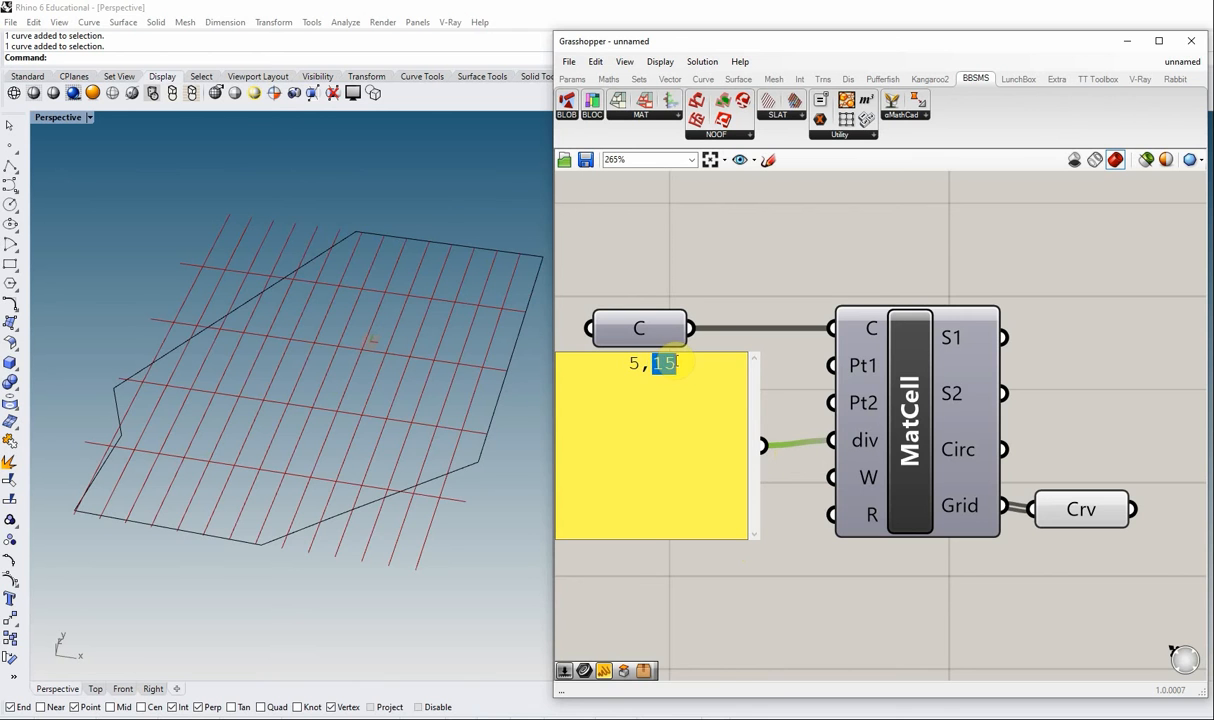
pyautogui.write('5')
pyautogui.click(765, 563)
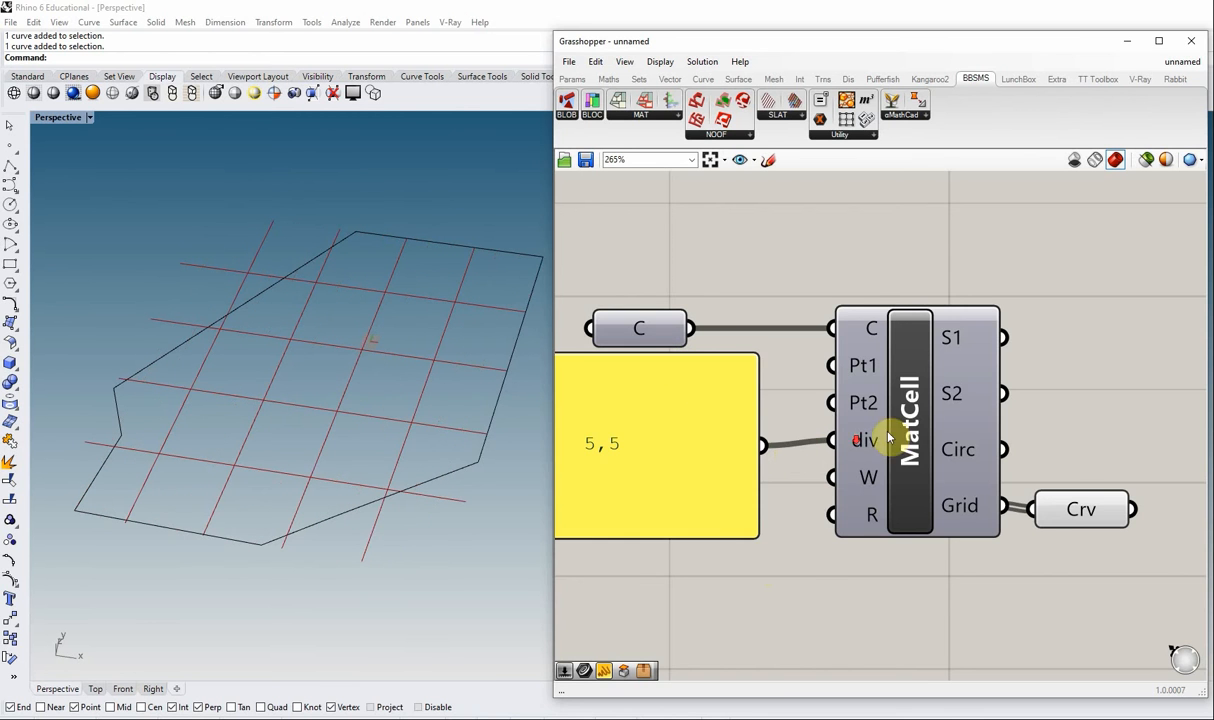
# Rearrange the C parameter and the 5,5 panel so they sit clear of each other beside MatCell
pyautogui.scroll(-1, 708, 476)
pyautogui.moveTo(672, 401); pyautogui.dragTo(657, 405)
pyautogui.moveTo(713, 325); pyautogui.dragTo(700, 291)
pyautogui.moveTo(665, 372); pyautogui.dragTo(661, 356)
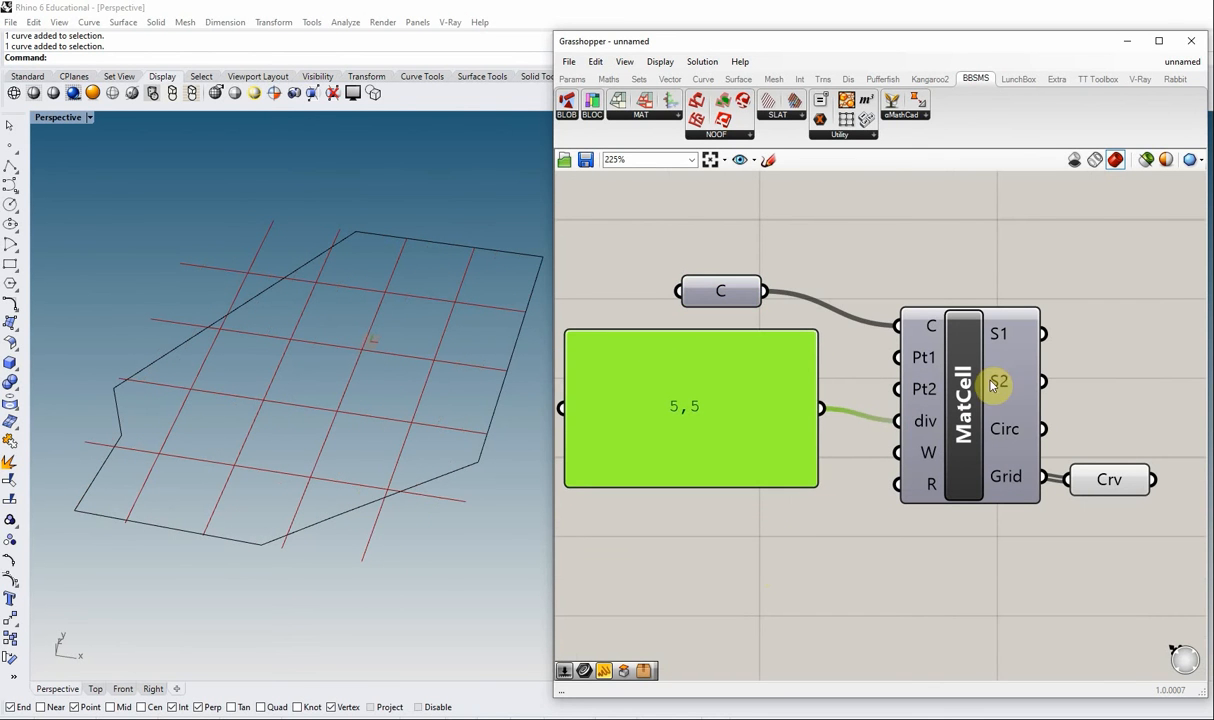
# Add a Surface parameter beside MatCell and connect the S1 output to it
pyautogui.scroll(-2, 926, 358)
pyautogui.scroll(3, 926, 358)
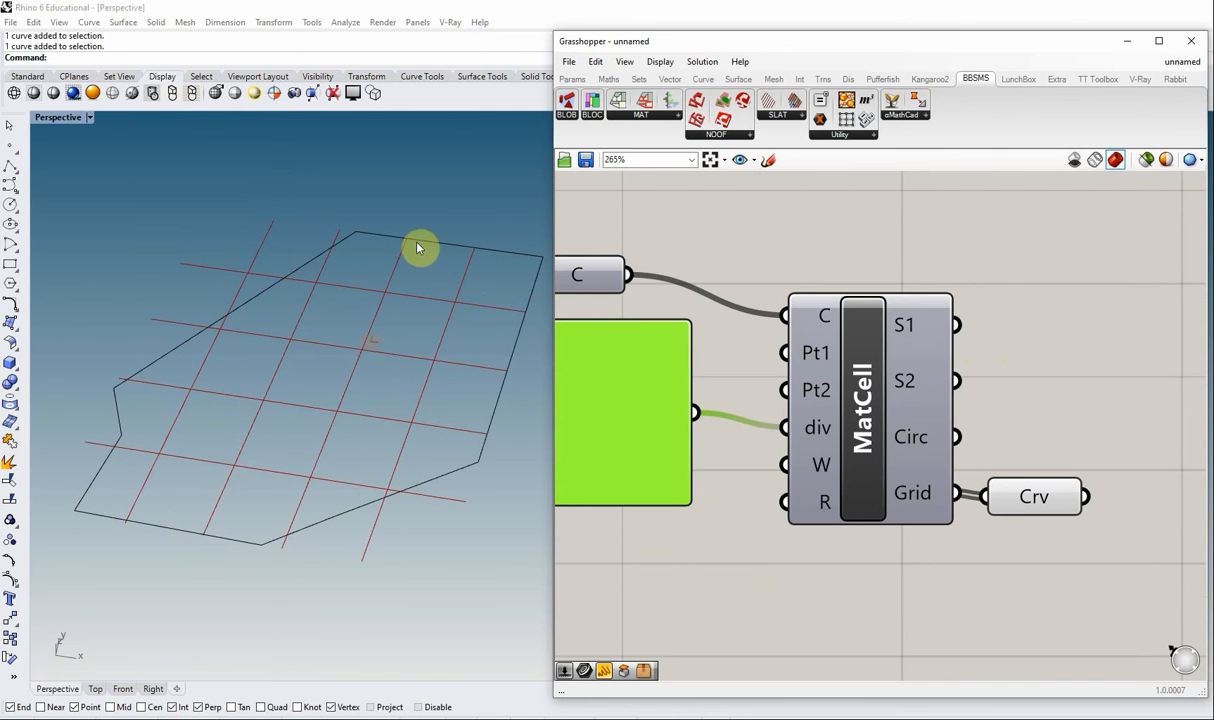
pyautogui.doubleClick(1013, 302)
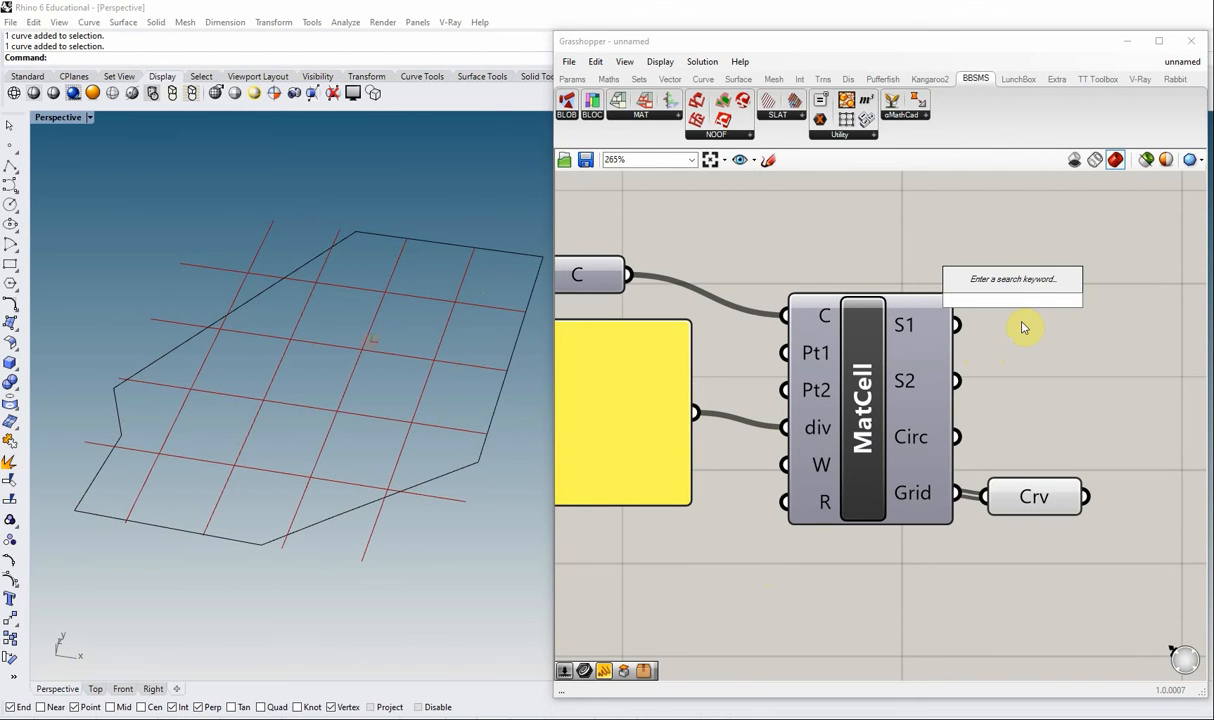
pyautogui.write('srf')
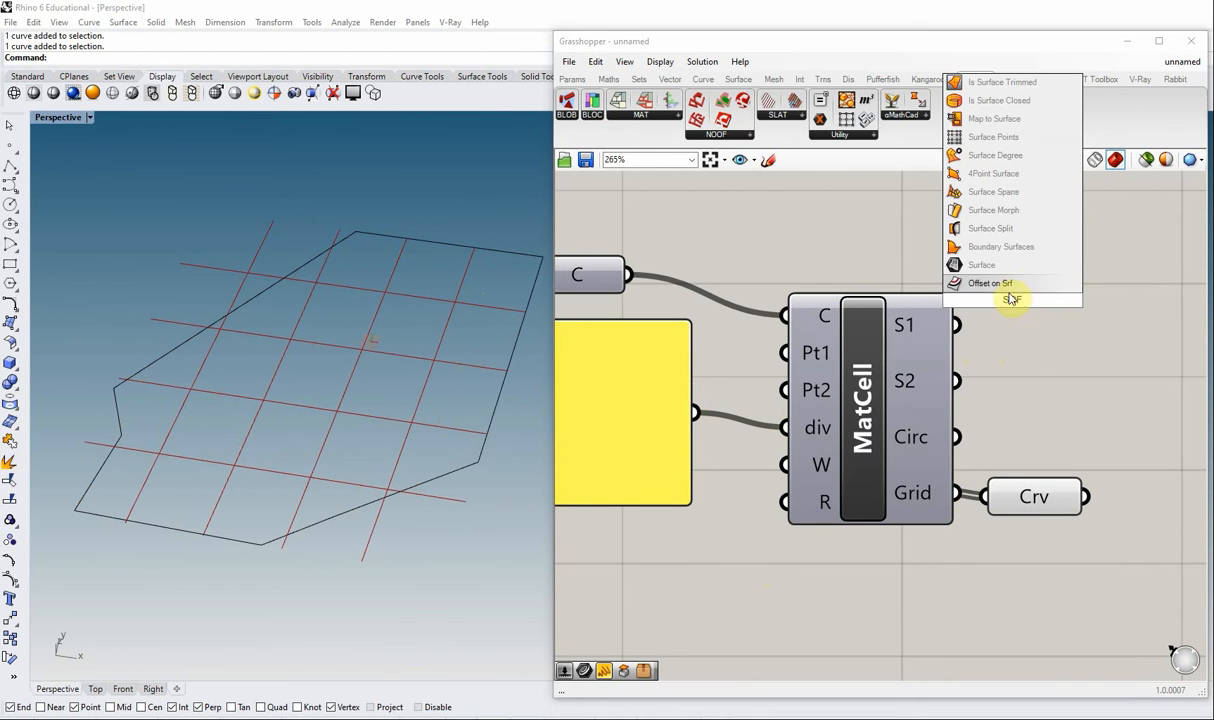
pyautogui.click(985, 266)
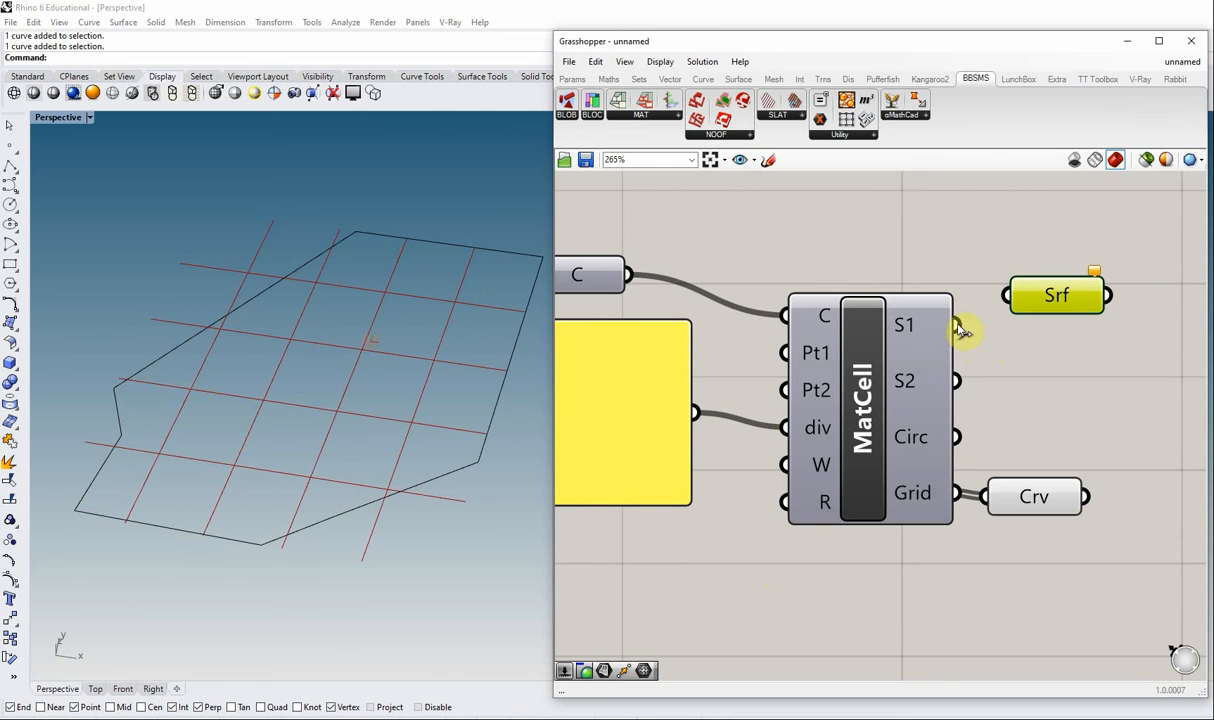
pyautogui.moveTo(957, 323); pyautogui.dragTo(1006, 296)
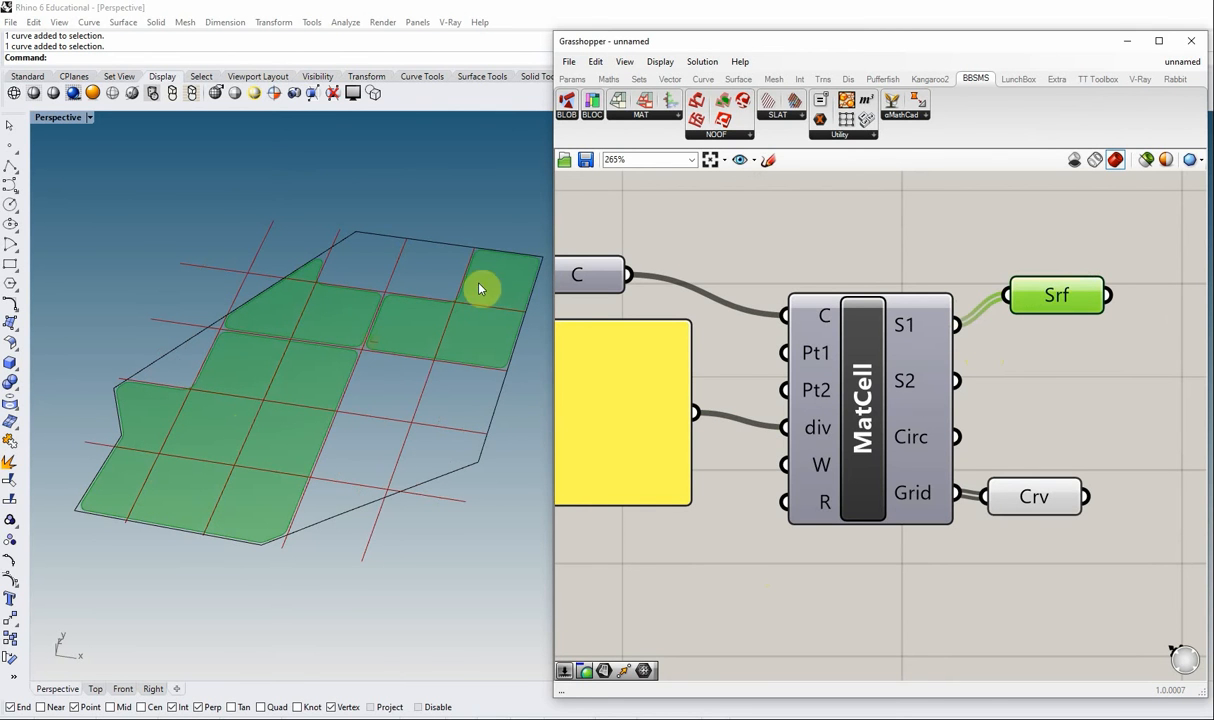
# Add a second Surface parameter below the first and connect MatCell's S2 output to it
pyautogui.doubleClick(1044, 384)
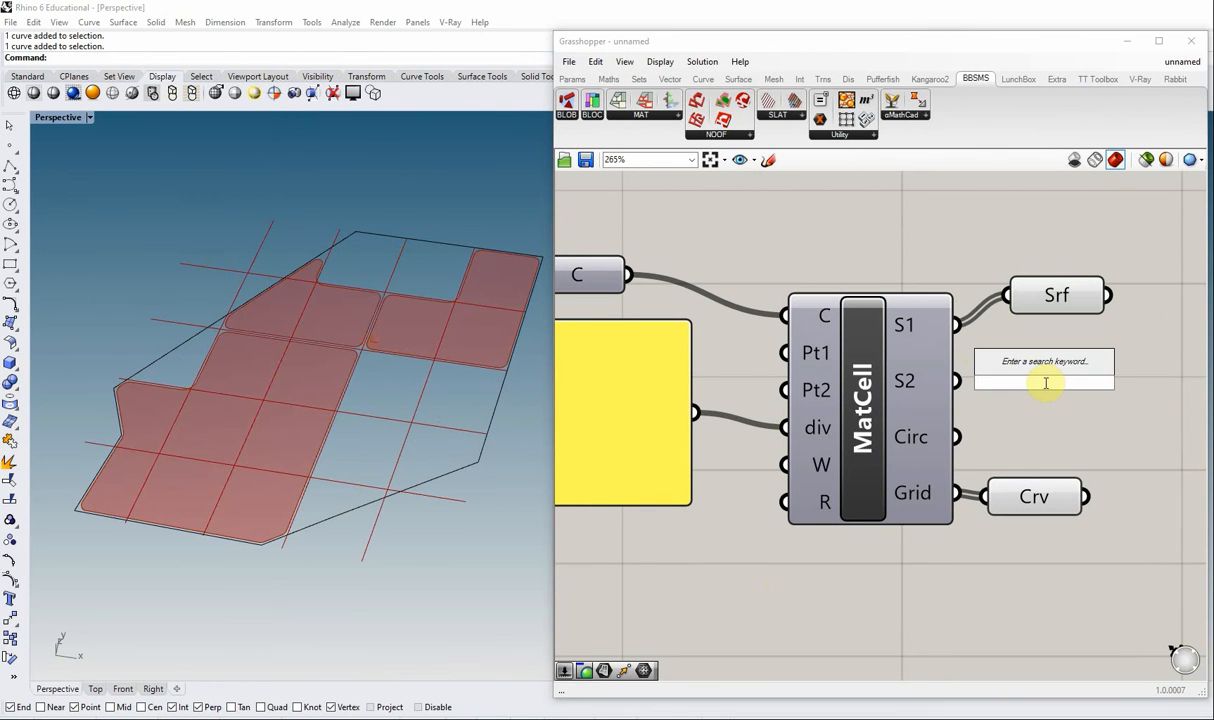
pyautogui.write('srf')
pyautogui.click(1010, 347)
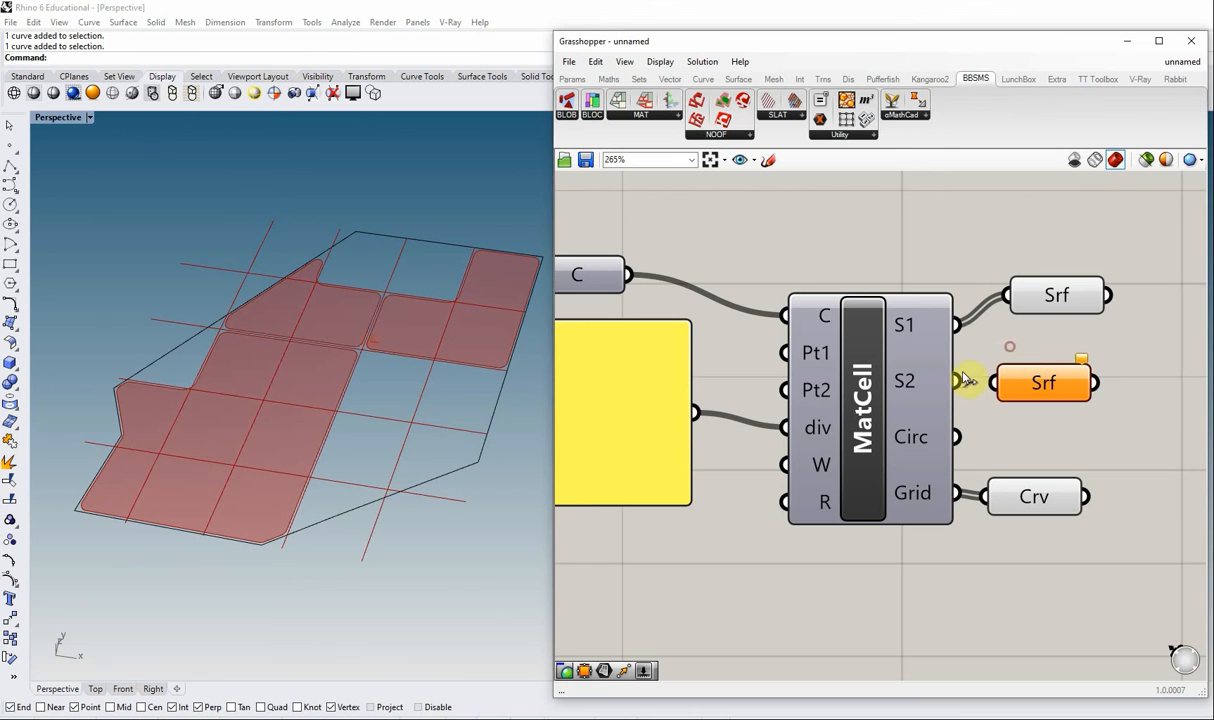
pyautogui.moveTo(960, 381); pyautogui.dragTo(995, 383)
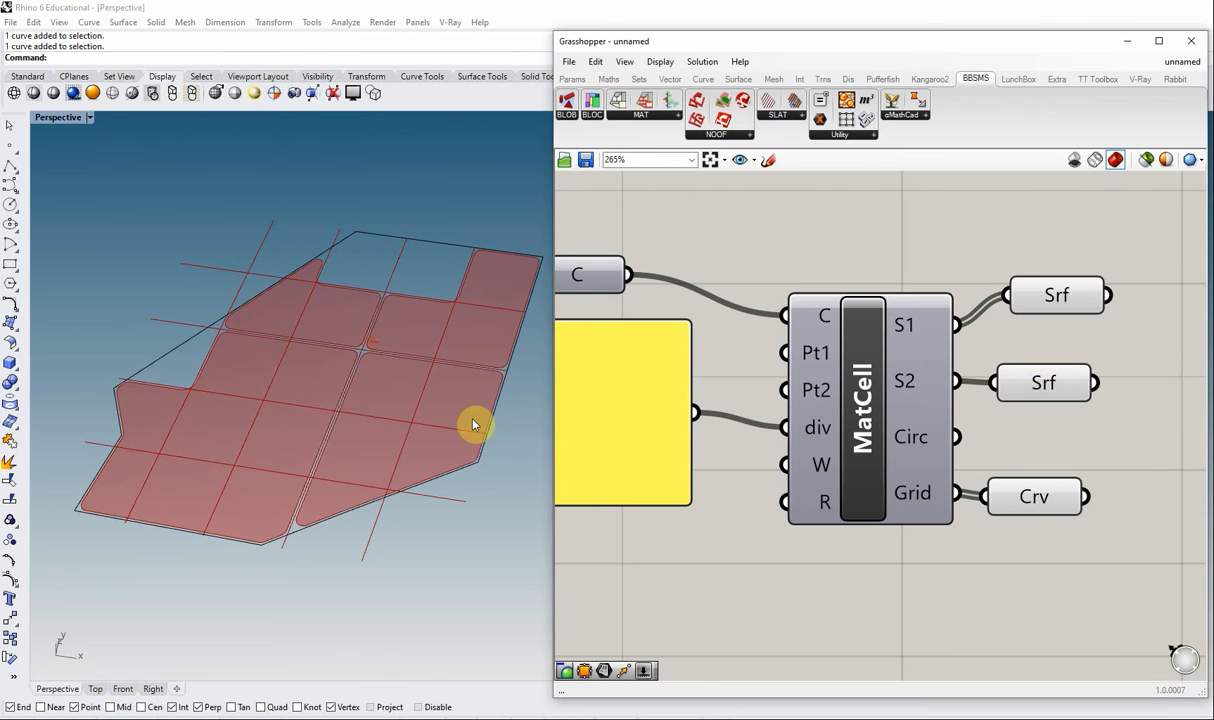
pyautogui.click(1040, 383)
pyautogui.click(1030, 432)
# Add a Custom Preview component beside the S2 Surface parameter and connect that parameter to its G input
pyautogui.scroll(-3, 1081, 382)
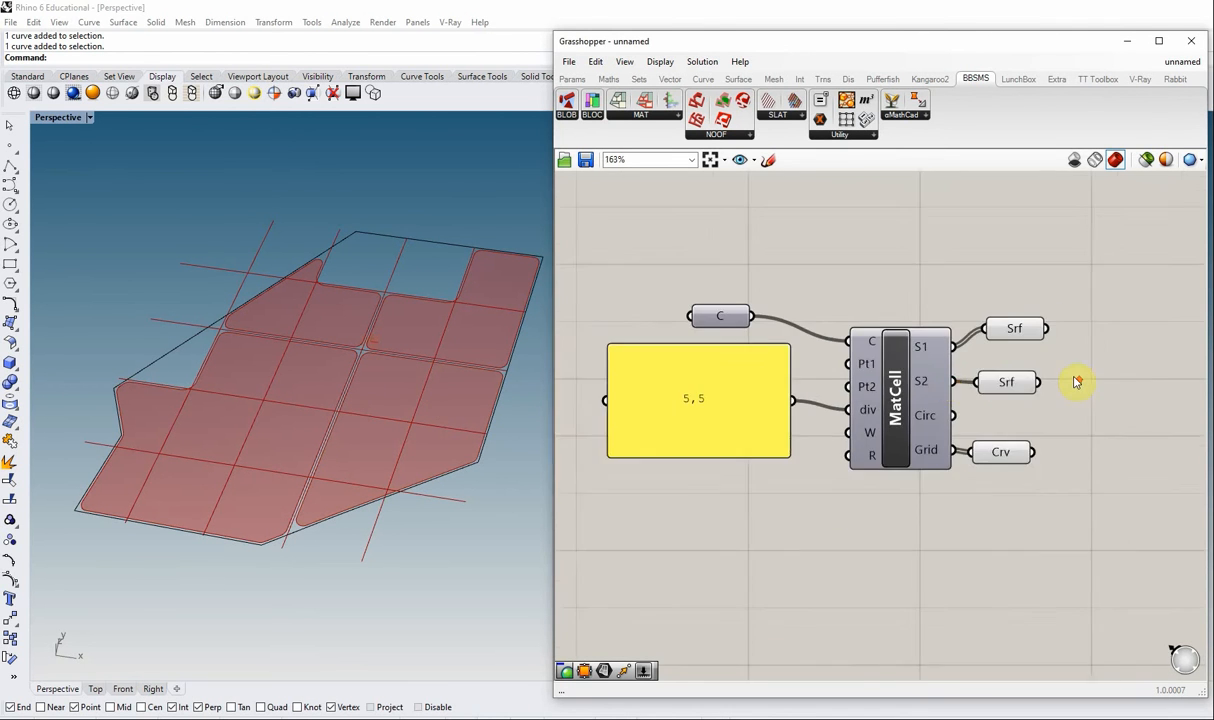
pyautogui.scroll(2, 1076, 382)
pyautogui.doubleClick(1074, 375)
pyautogui.write('PREVI')
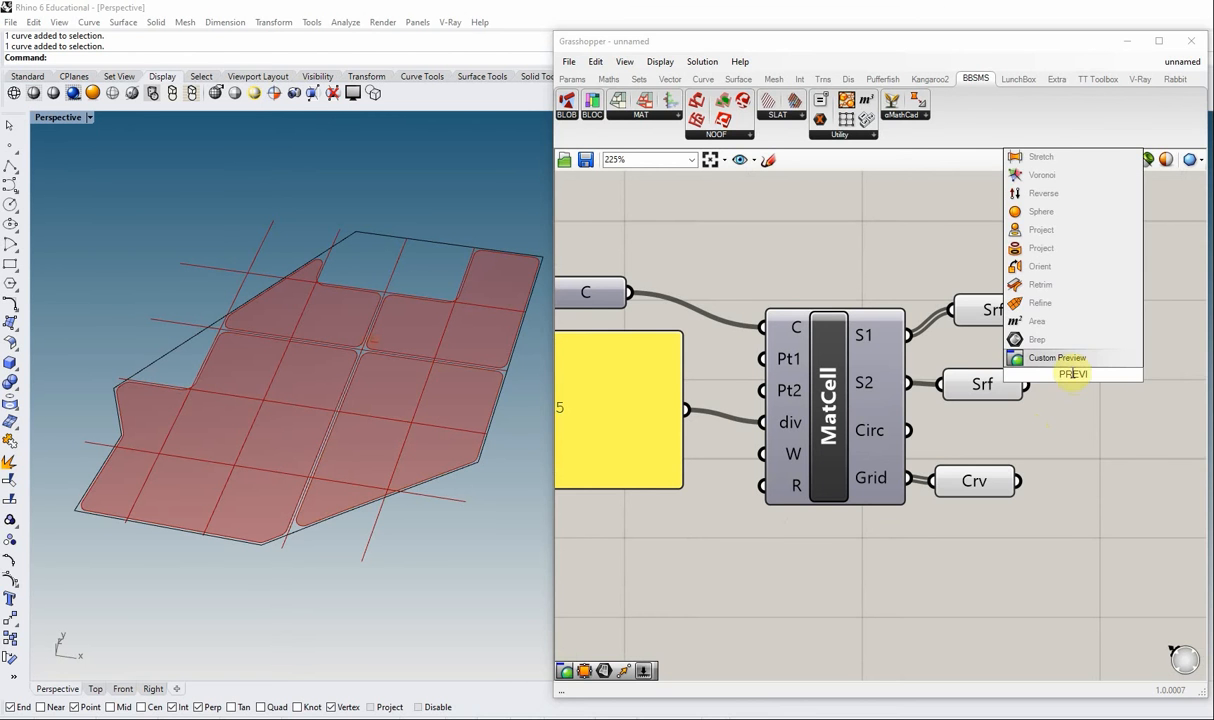
pyautogui.press('Return')
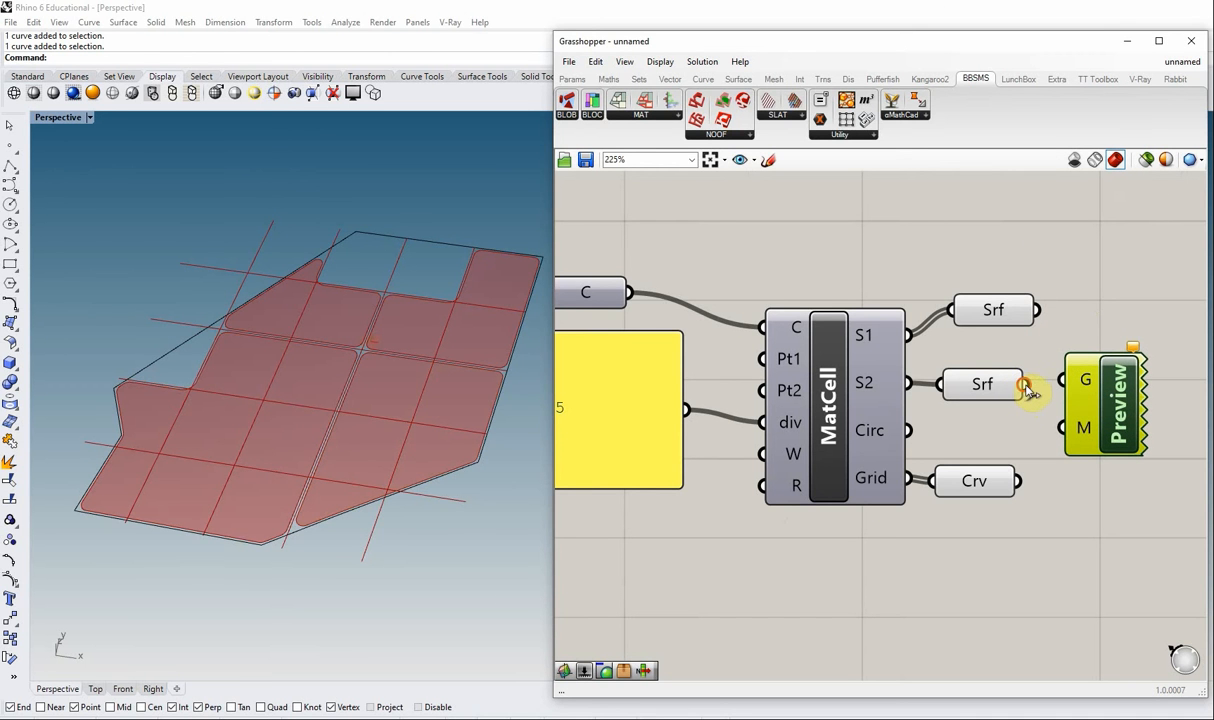
pyautogui.moveTo(1025, 388); pyautogui.dragTo(1062, 380)
pyautogui.scroll(5, 393, 415)
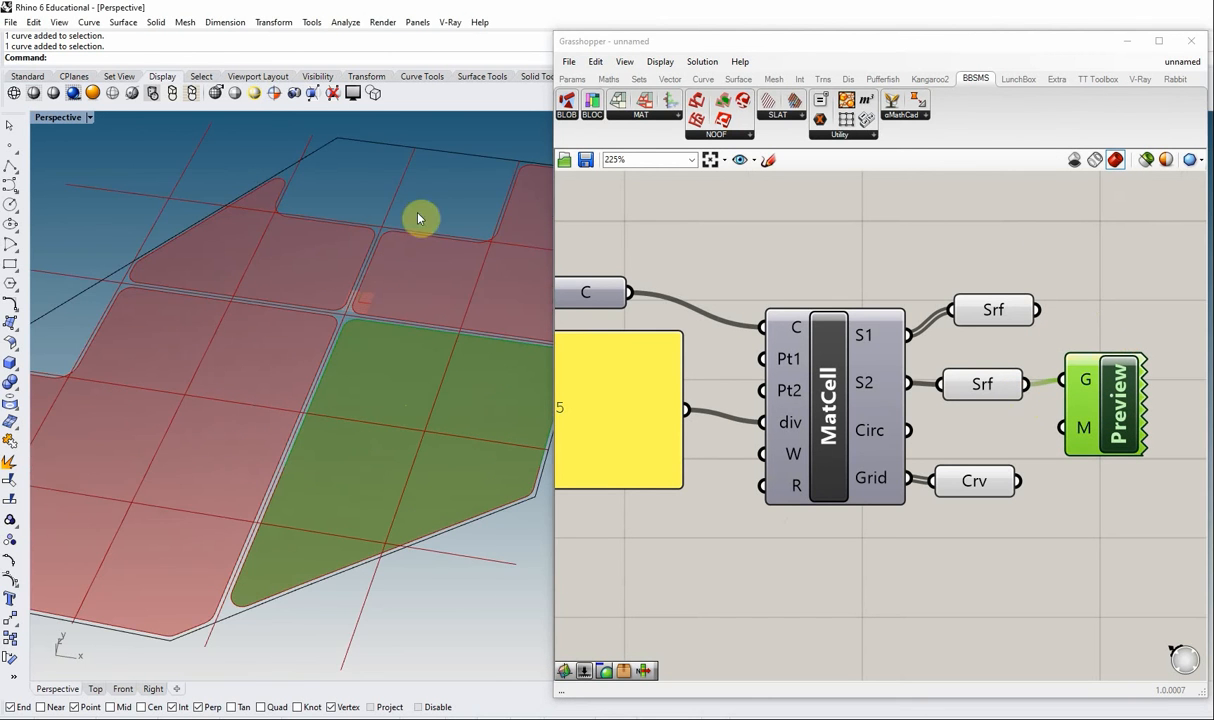
pyautogui.click(985, 543)
pyautogui.scroll(-3, 333, 415)
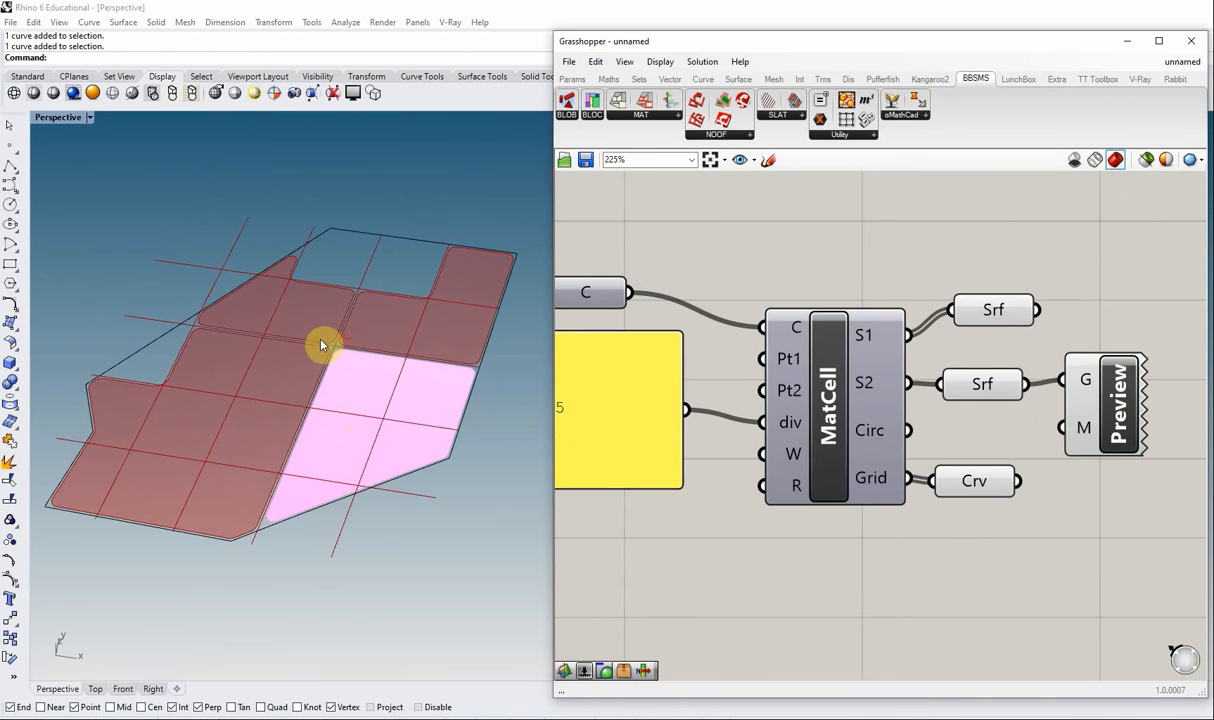
pyautogui.scroll(2, 366, 379)
pyautogui.scroll(-4, 366, 347)
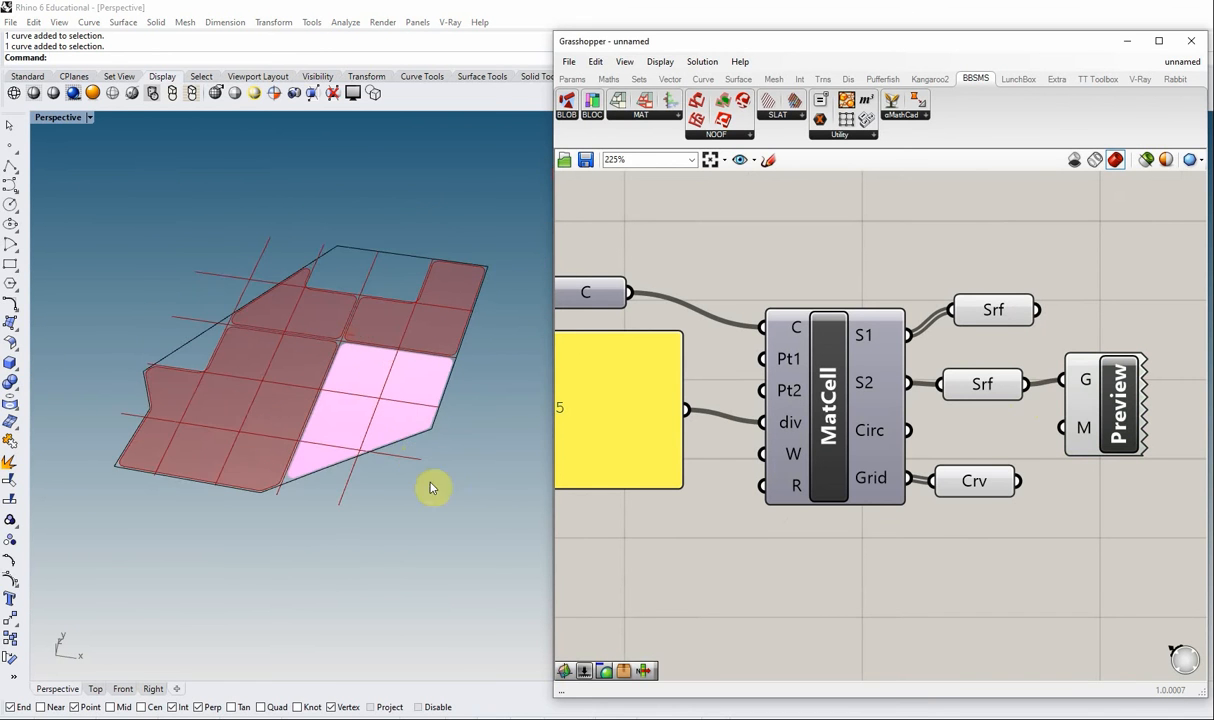
pyautogui.scroll(-3, 862, 434)
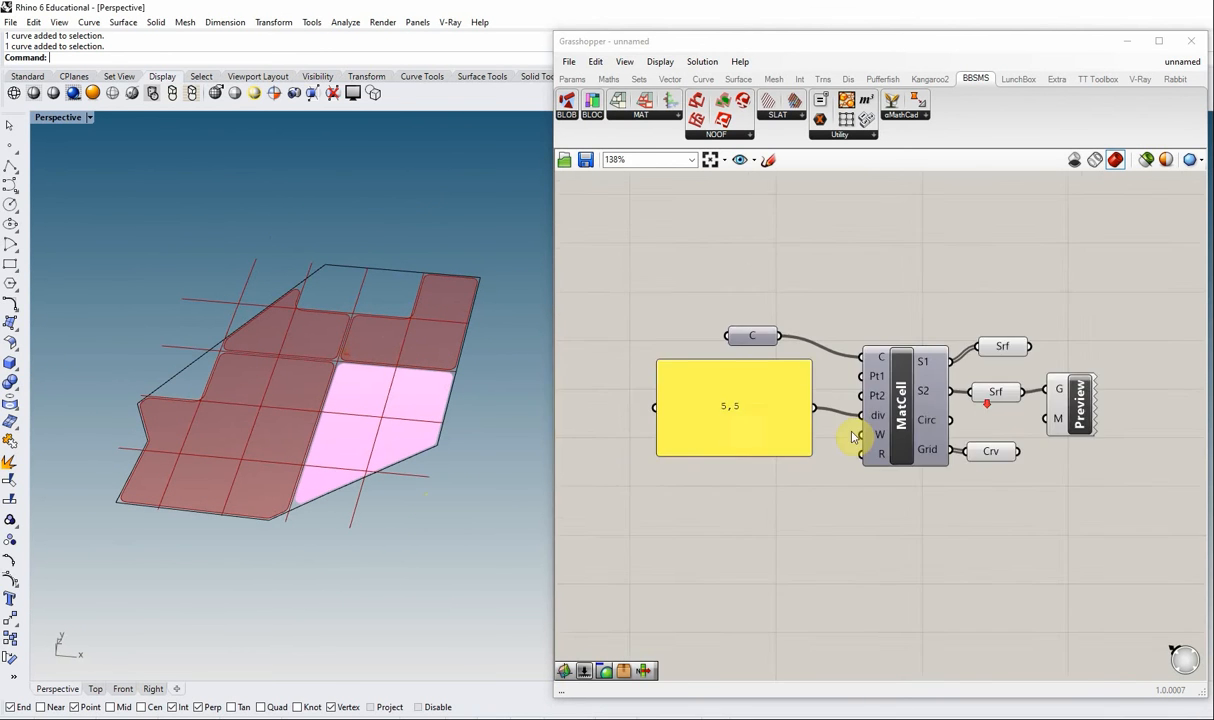
# Move the C parameter and the 5,5 panel upward to free space below them beside MatCell
pyautogui.scroll(3, 728, 413)
pyautogui.moveTo(670, 342); pyautogui.dragTo(668, 334)
pyautogui.moveTo(685, 282); pyautogui.dragTo(684, 249)
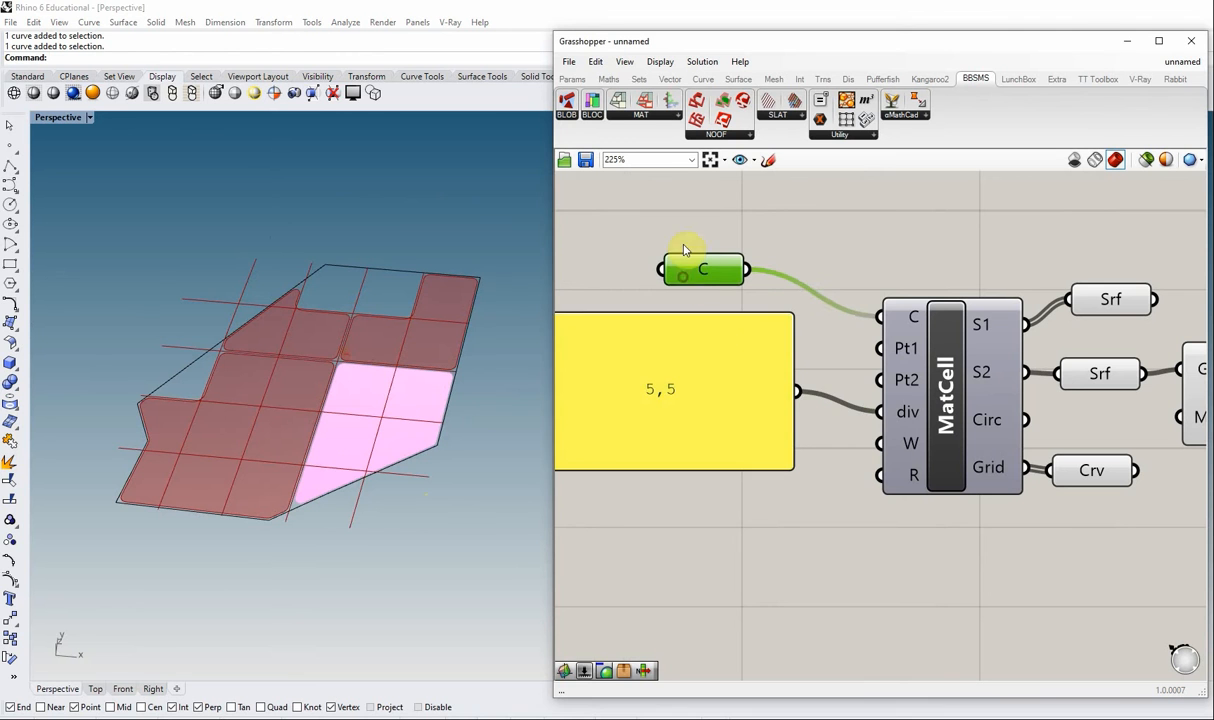
pyautogui.moveTo(639, 350); pyautogui.dragTo(639, 317)
# Examine the circulation gaps between the cells in the viewport and the description of MatCell's W input
pyautogui.scroll(6, 336, 385)
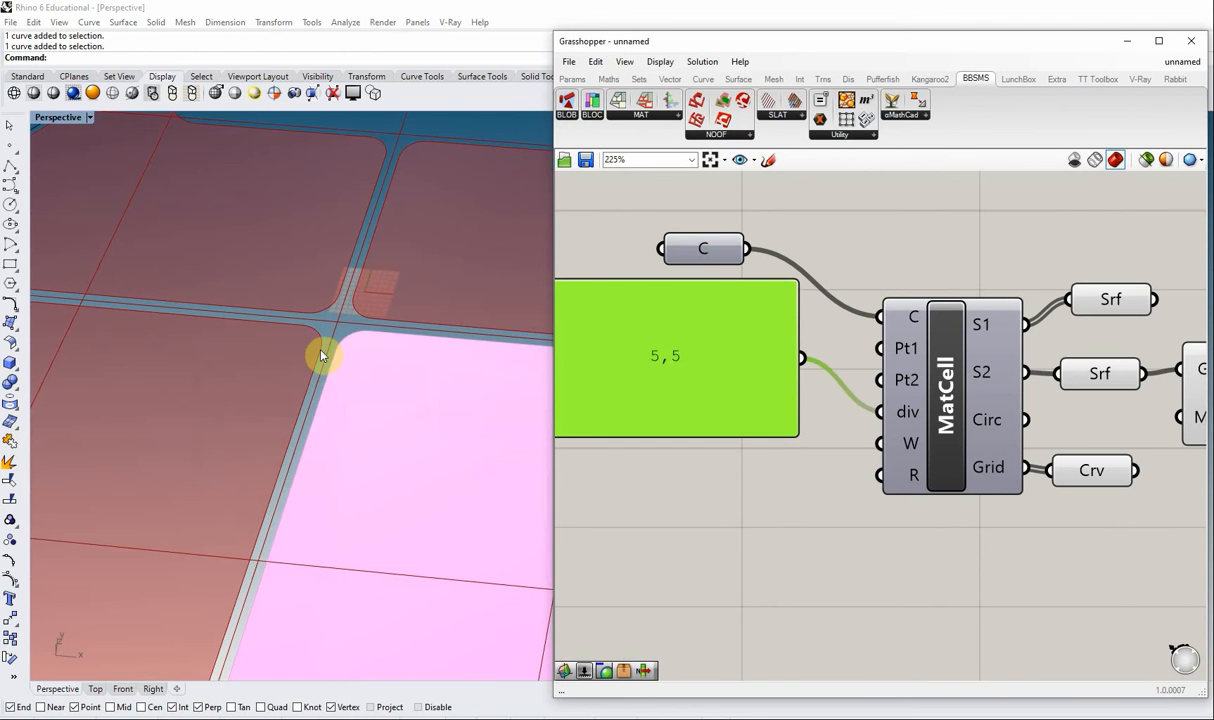
pyautogui.scroll(3, 908, 325)
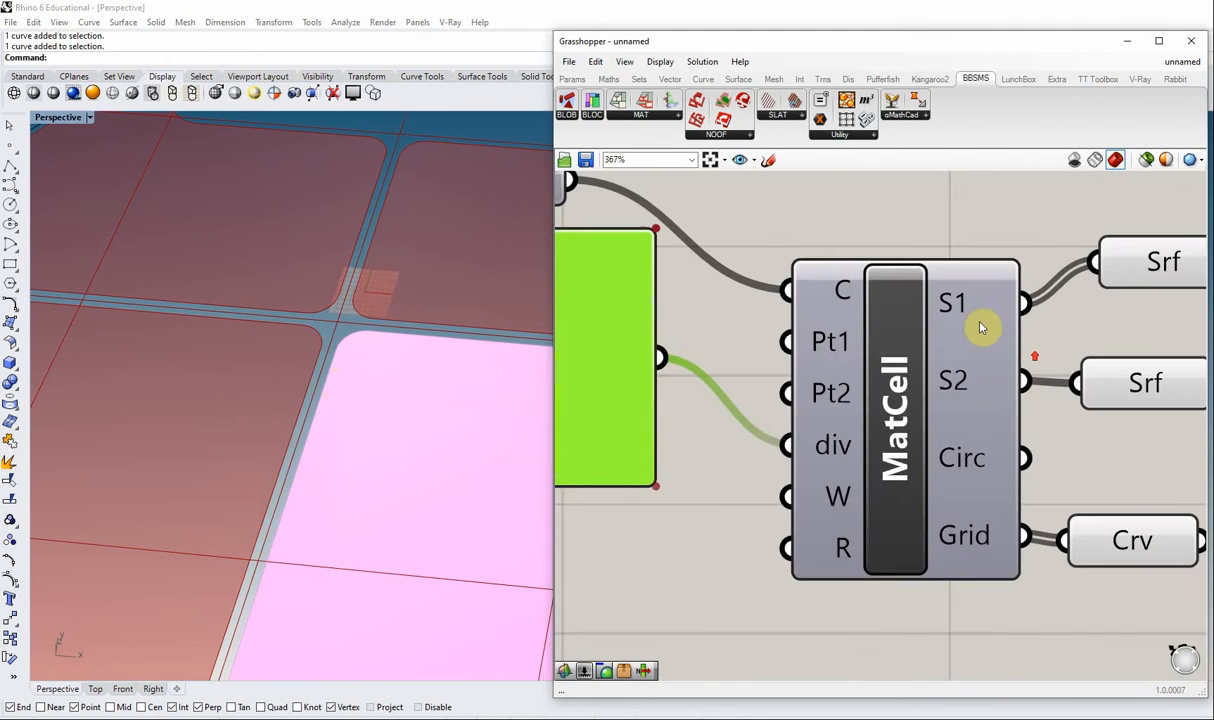
pyautogui.scroll(-1, 873, 422)
pyautogui.scroll(-2, 990, 490)
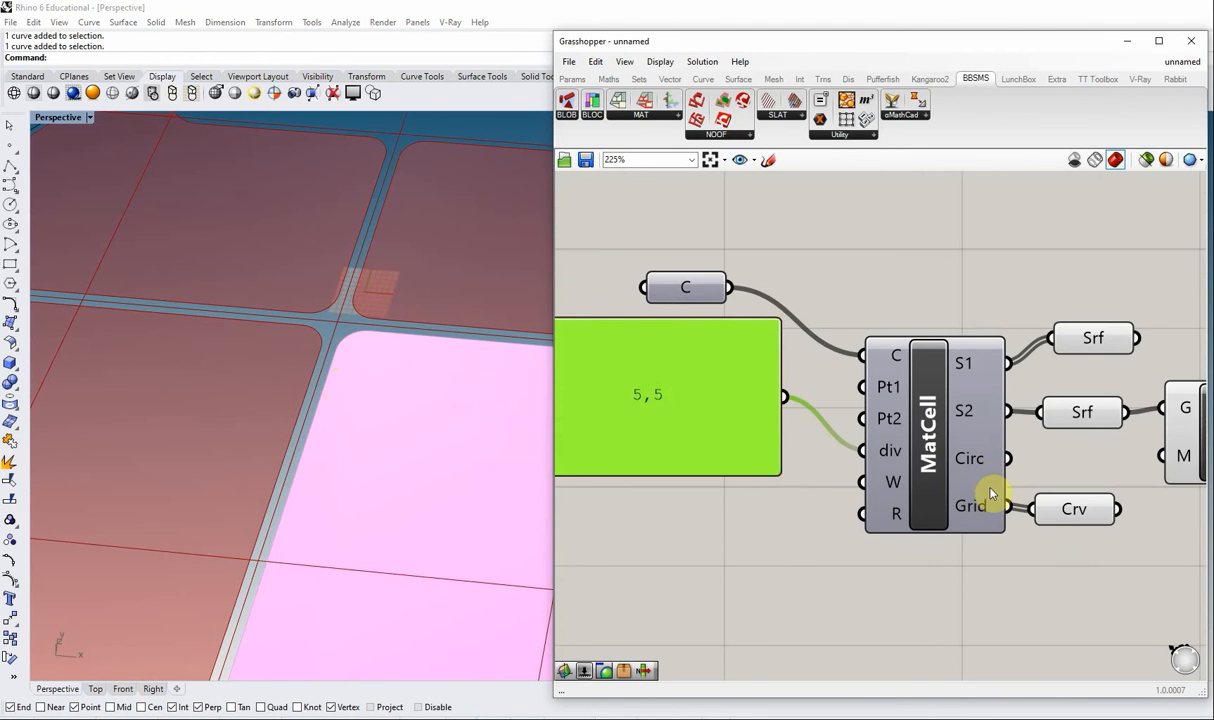
pyautogui.scroll(4, 965, 461)
pyautogui.scroll(-2, 975, 457)
pyautogui.scroll(-1, 990, 465)
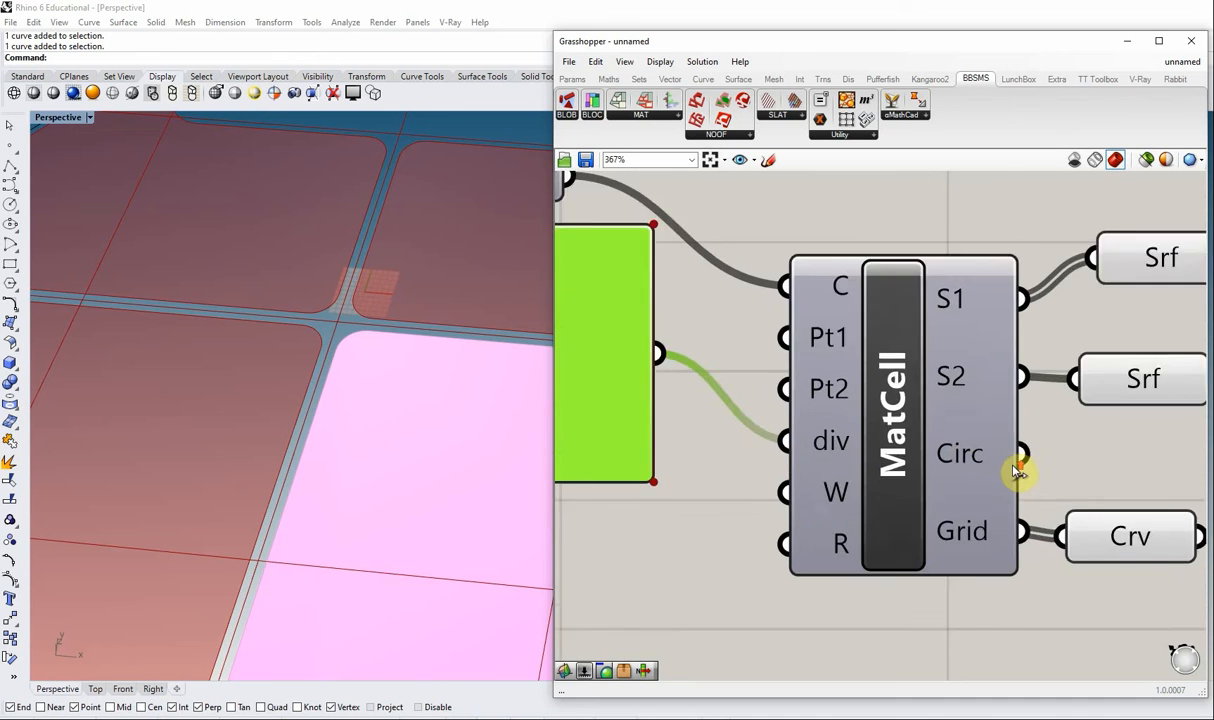
pyautogui.scroll(4, 840, 450)
pyautogui.scroll(-3, 401, 374)
pyautogui.scroll(-3, 808, 447)
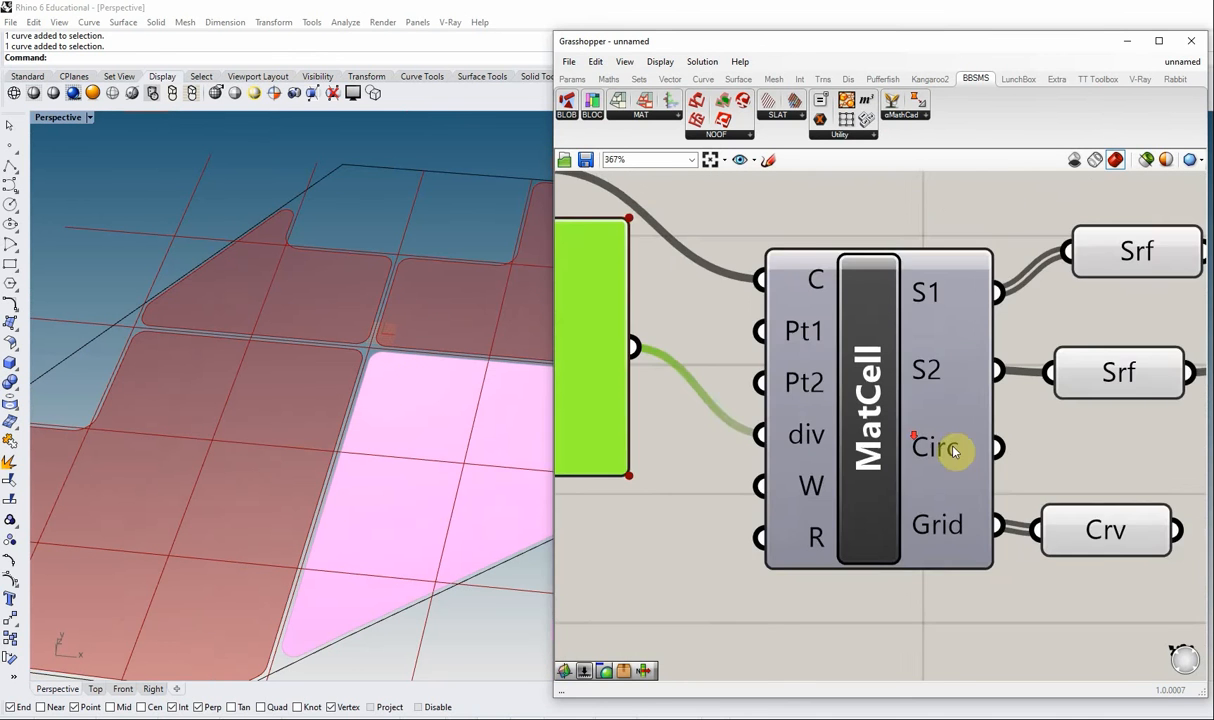
pyautogui.scroll(3, 888, 476)
pyautogui.moveTo(885, 463)
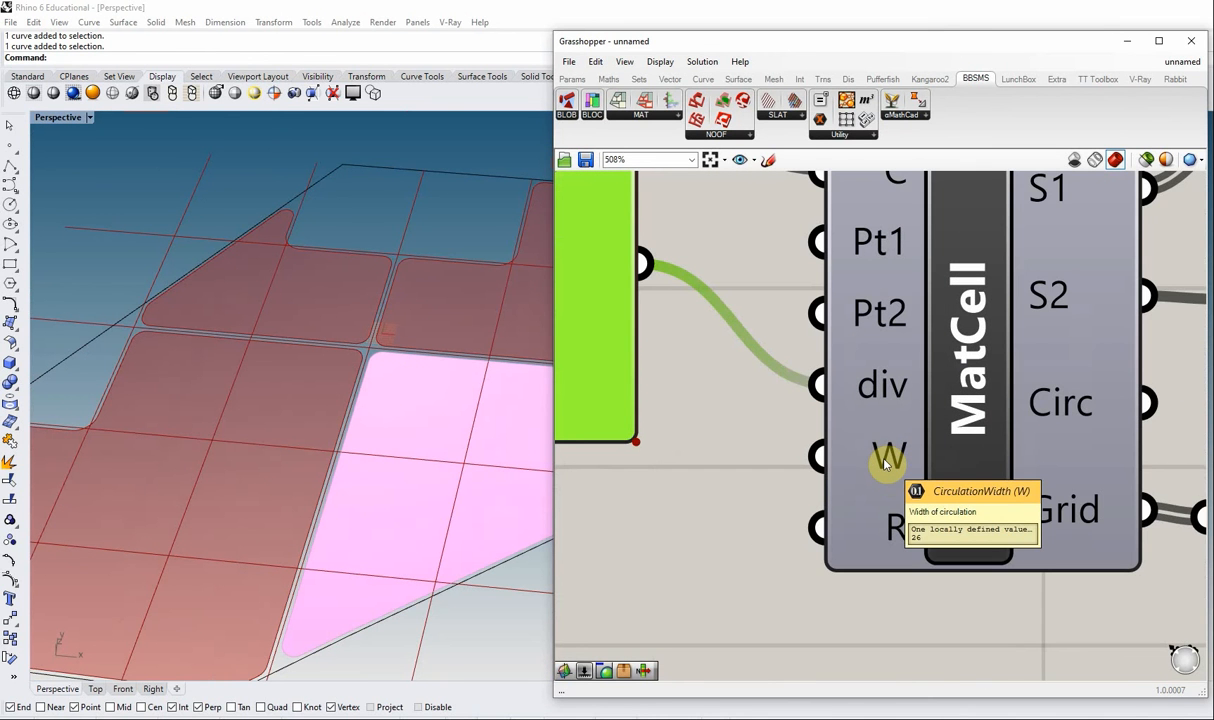
pyautogui.scroll(-2, 885, 463)
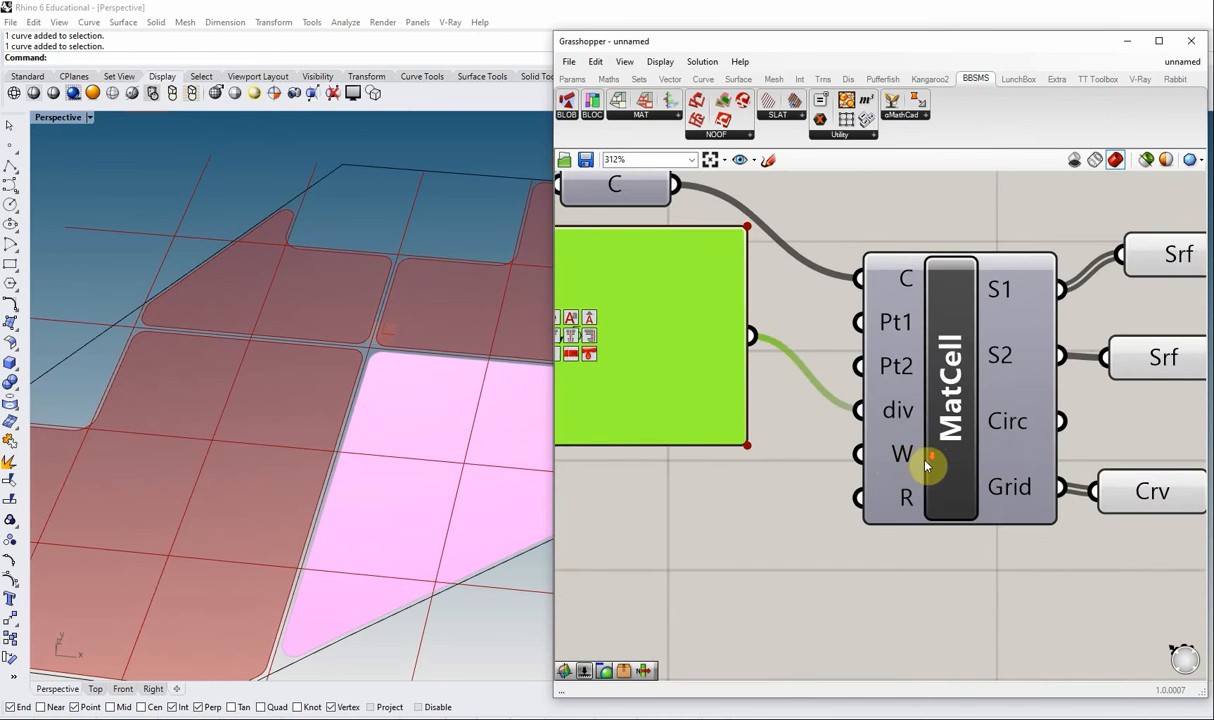
# Add a number slider ranging from 0 to 100 below the 5,5 panel and connect it to MatCell's W input
pyautogui.scroll(-2, 732, 515)
pyautogui.doubleClick(732, 512)
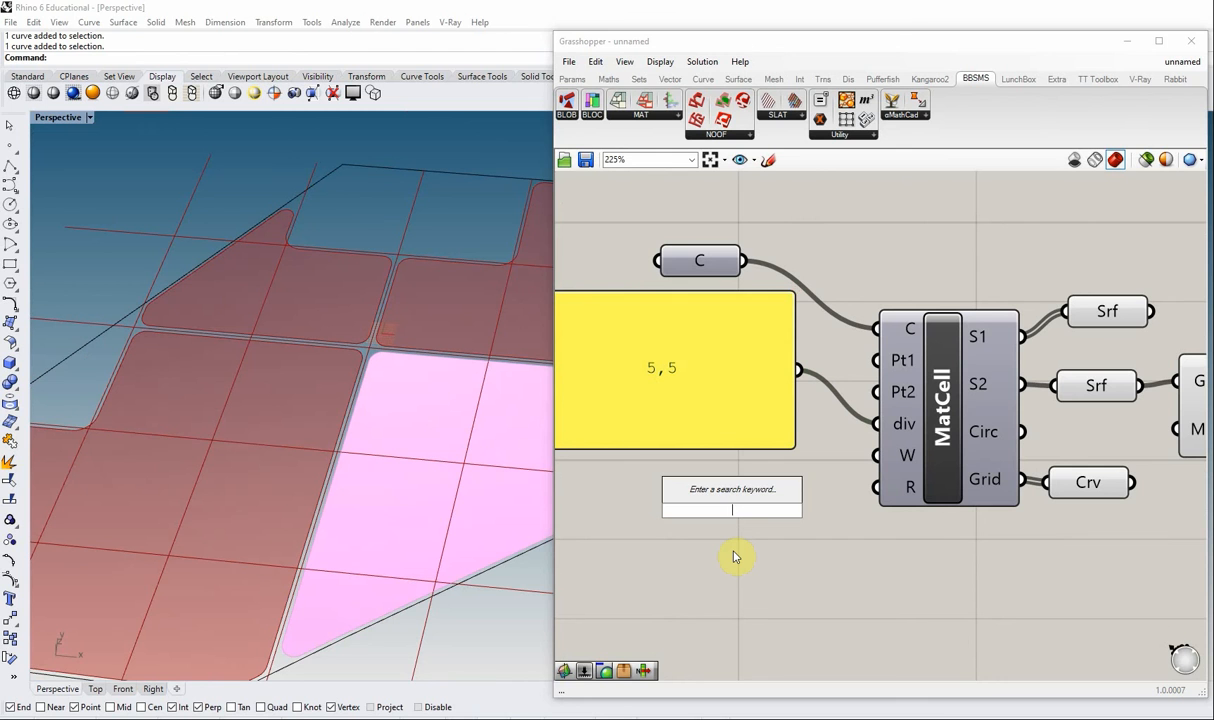
pyautogui.write('9')
pyautogui.press('BackSpace')
pyautogui.write('0<100')
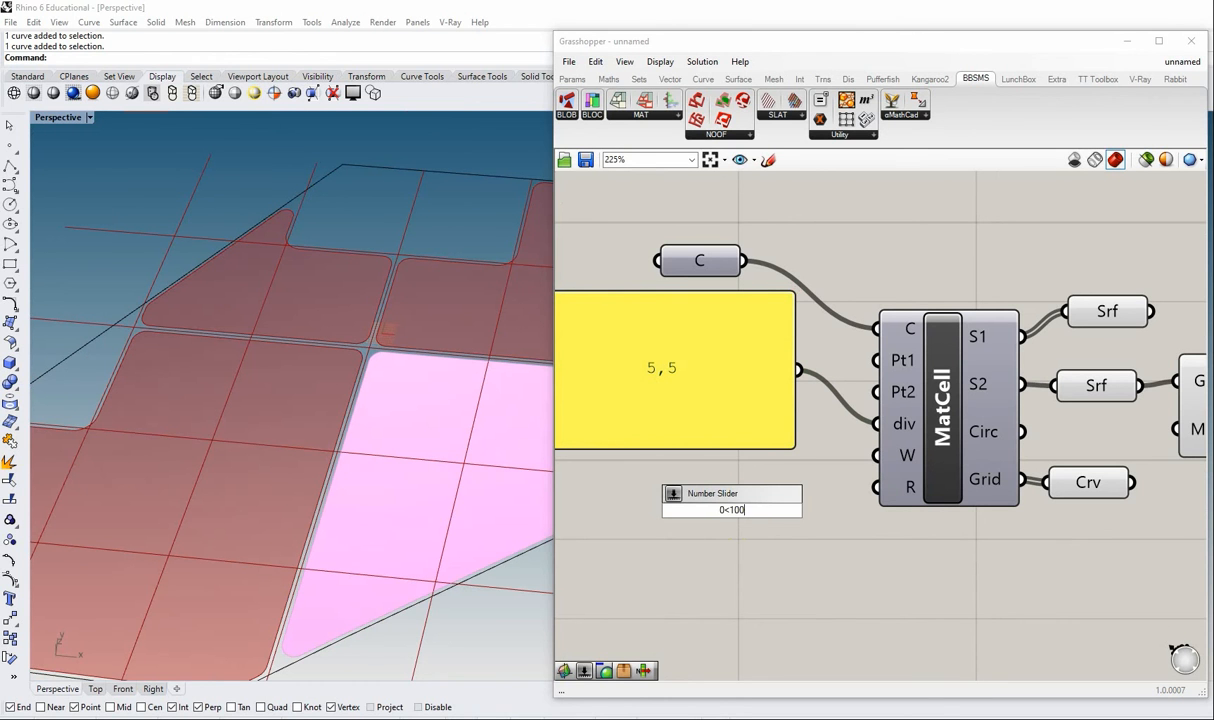
pyautogui.press('Return')
pyautogui.click(618, 504)
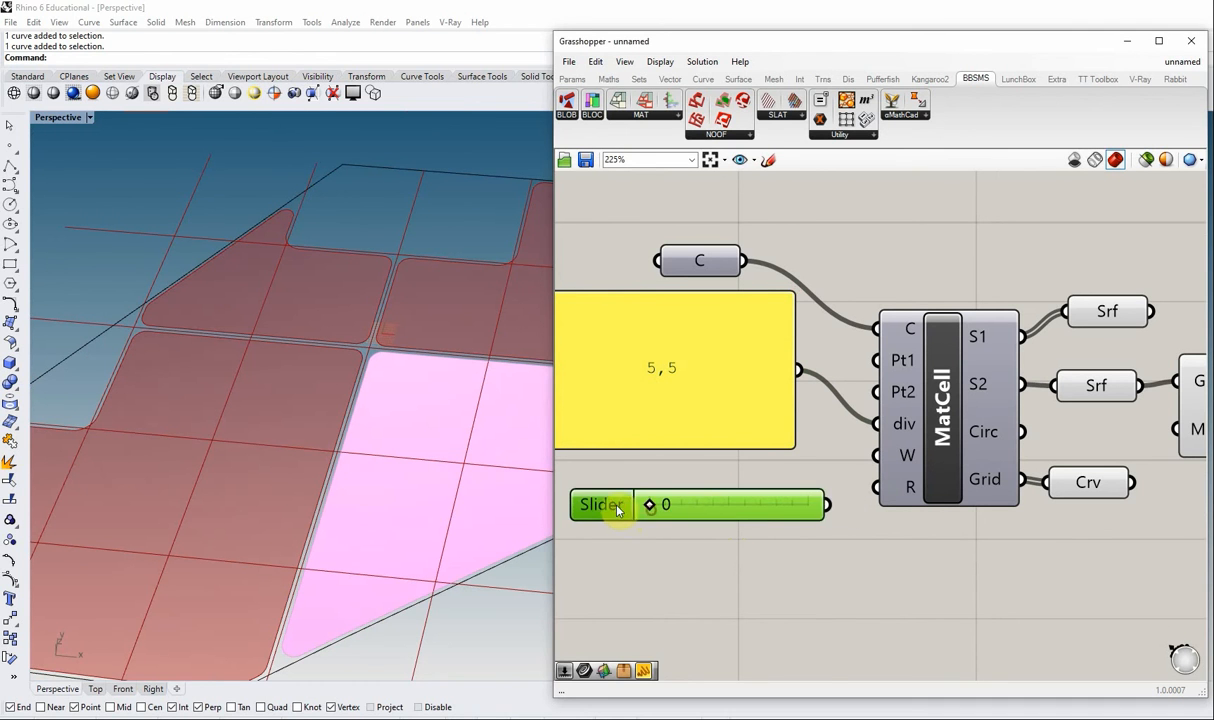
pyautogui.moveTo(820, 507); pyautogui.dragTo(876, 455)
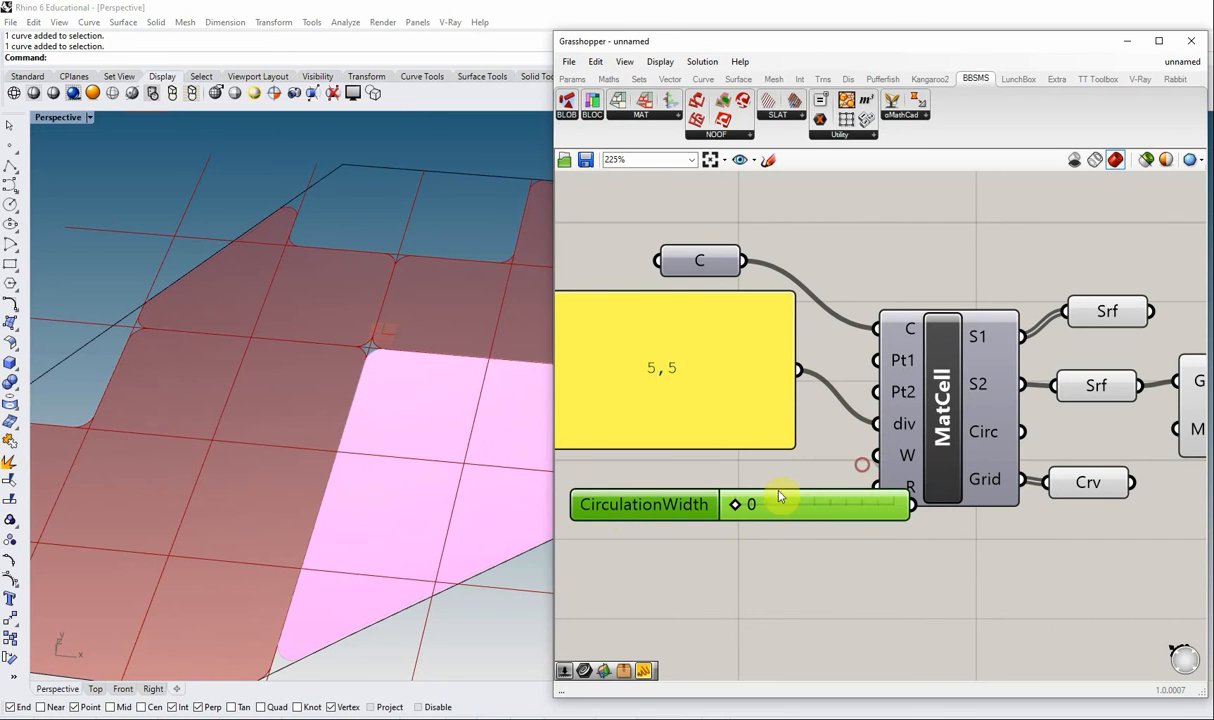
# Set the CirculationWidth slider to 83 and move it clear of MatCell, just under the panel
pyautogui.moveTo(737, 505); pyautogui.dragTo(866, 505)
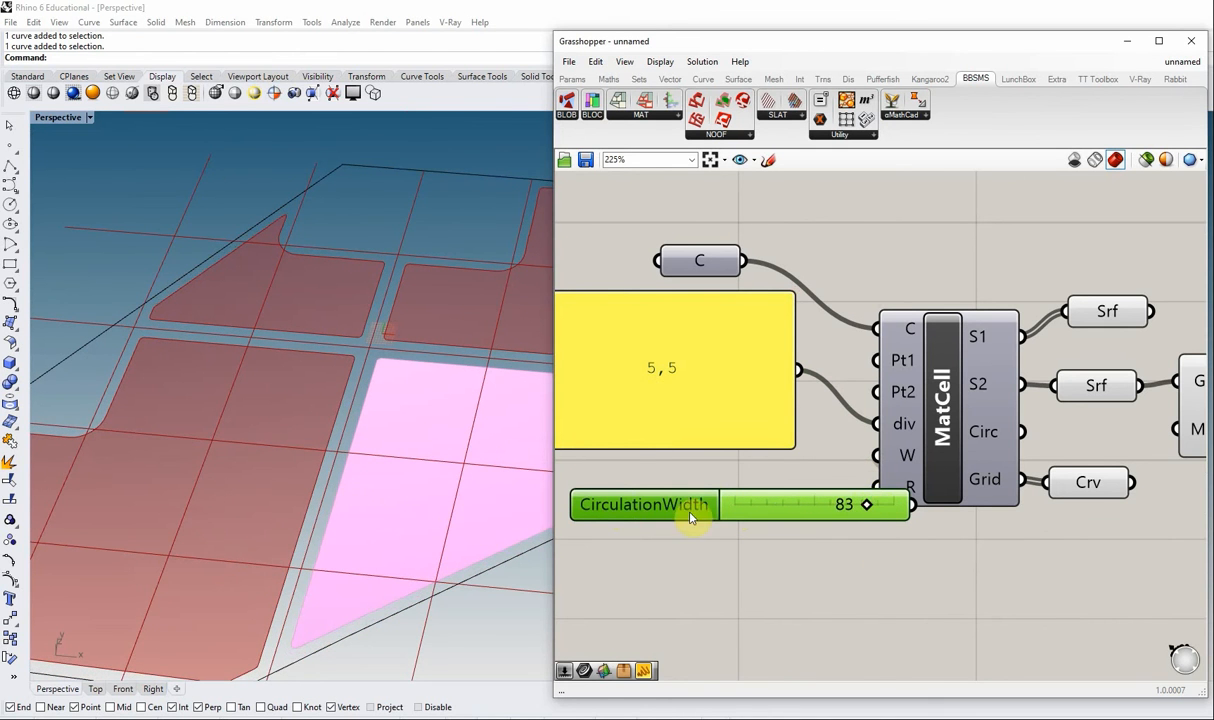
pyautogui.moveTo(690, 515); pyautogui.dragTo(636, 479)
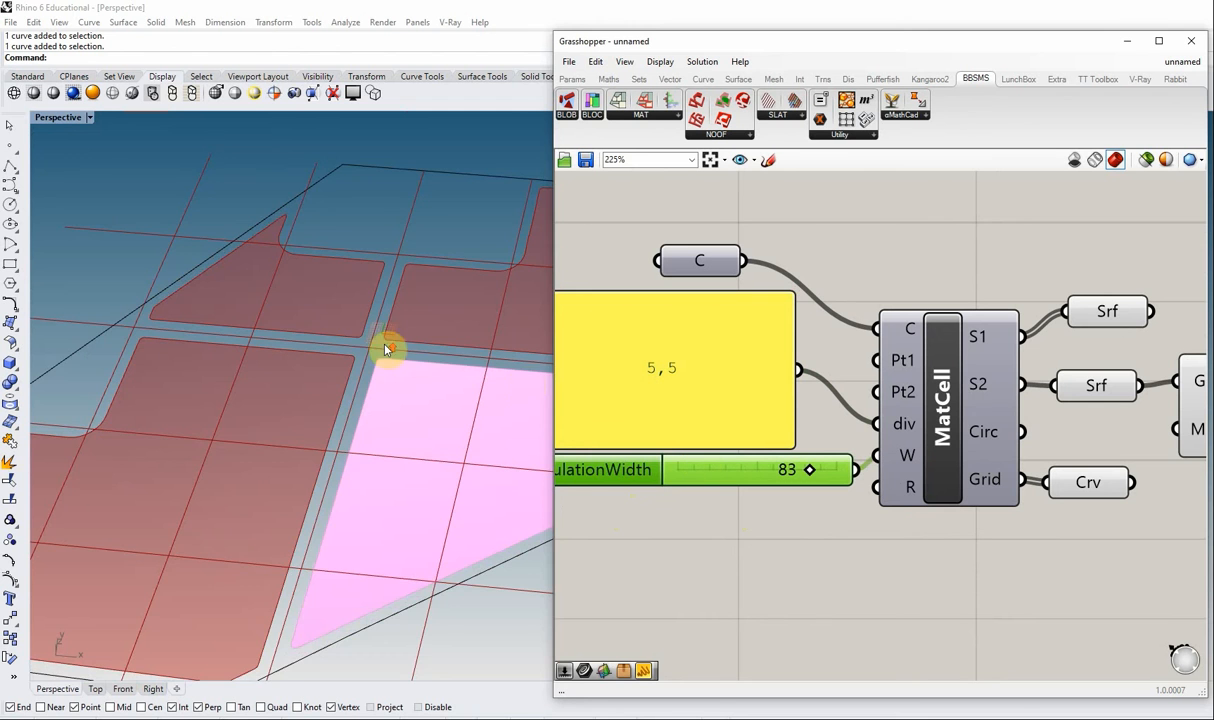
pyautogui.scroll(5, 386, 349)
pyautogui.scroll(-6, 440, 375)
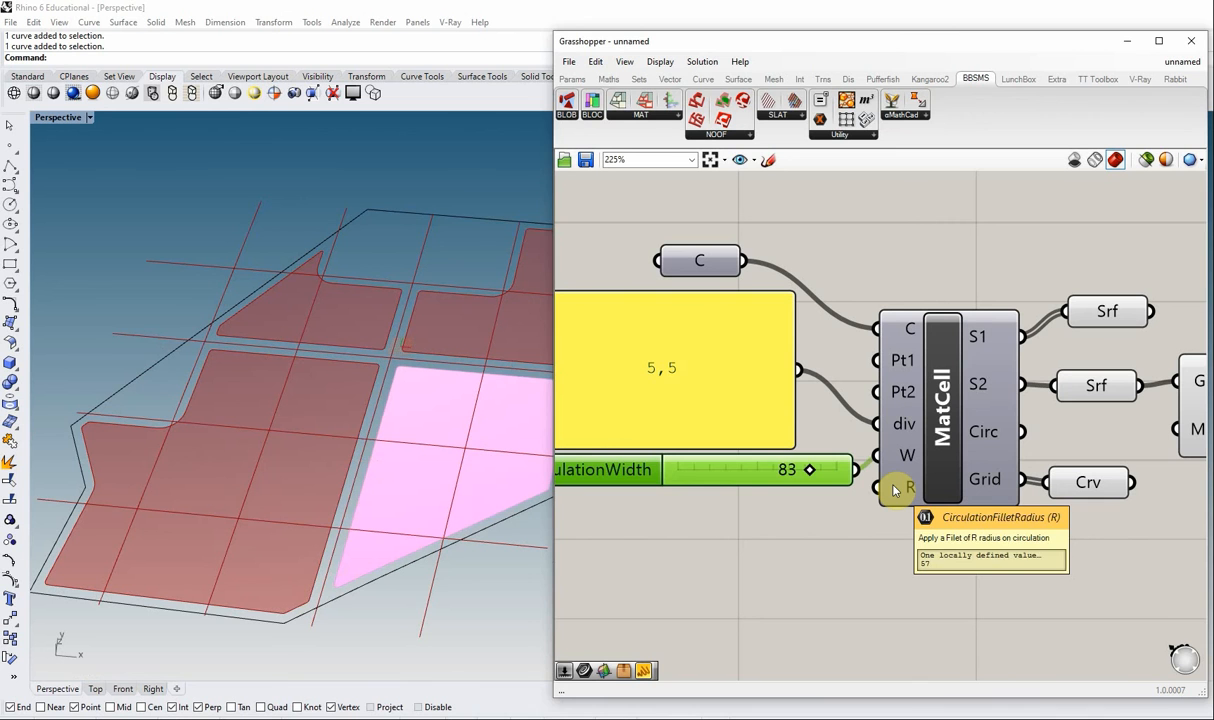
# Add a number slider ranging from 0 to 200 below CirculationWidth and connect it to MatCell's R input
pyautogui.doubleClick(667, 556)
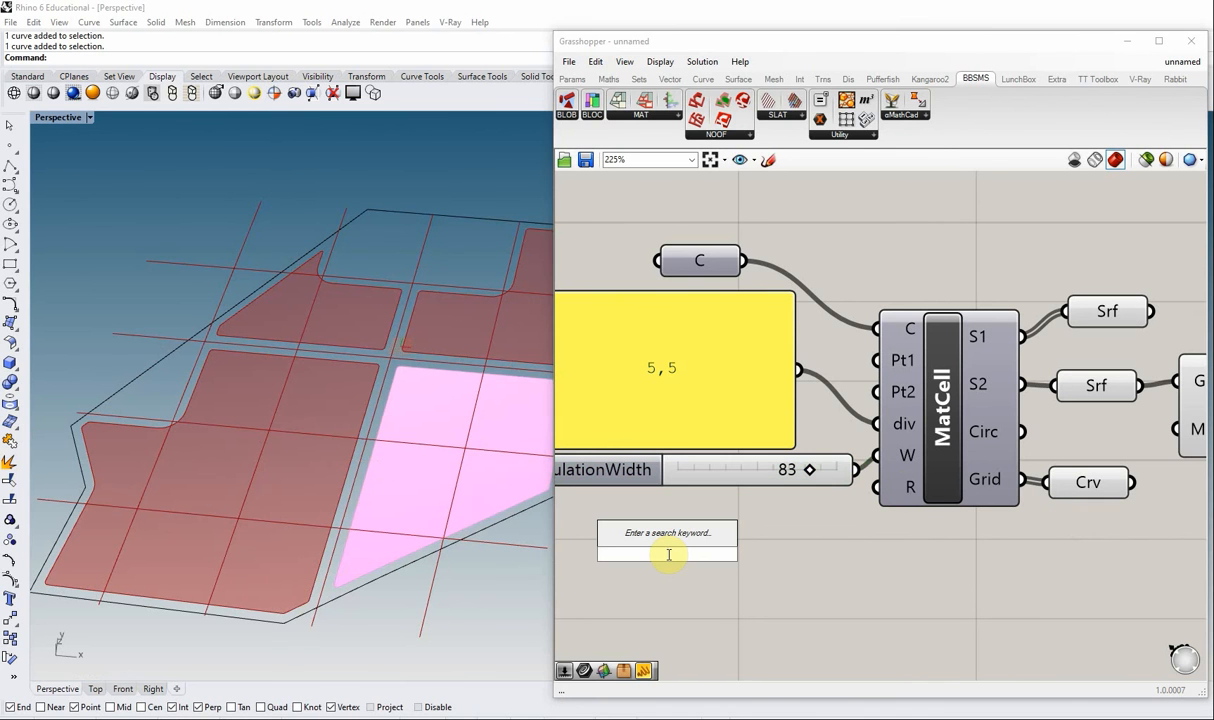
pyautogui.write('0<200')
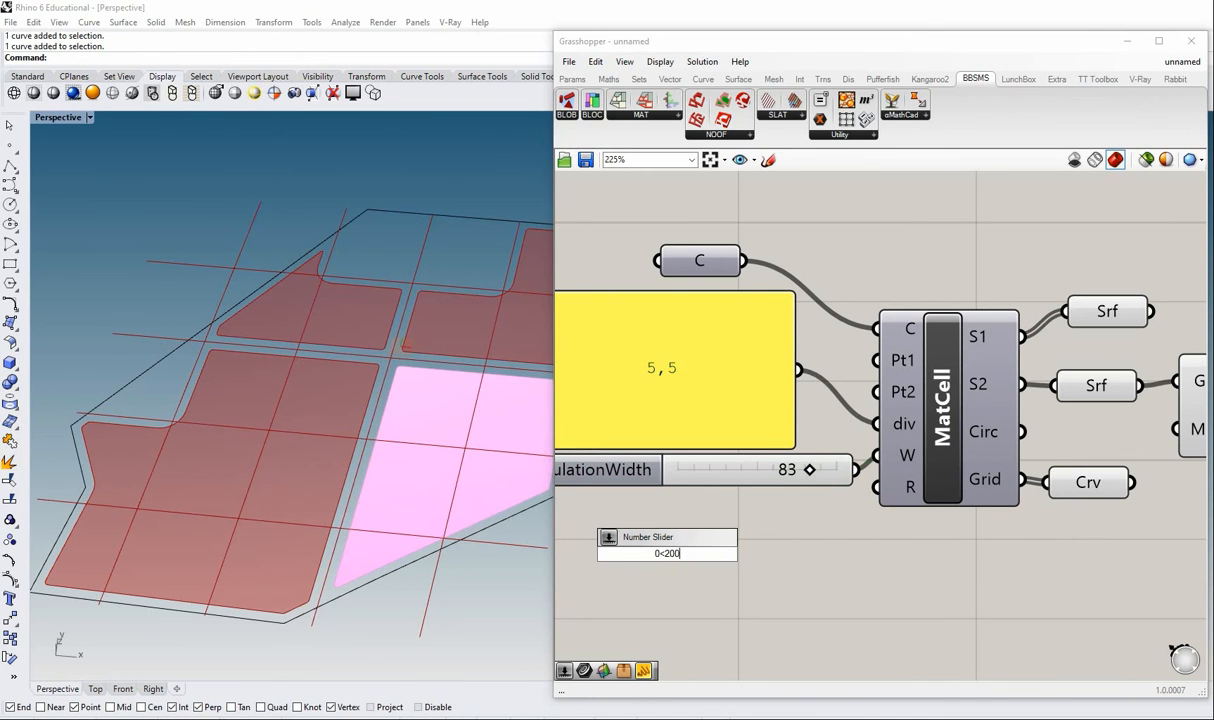
pyautogui.press('Return')
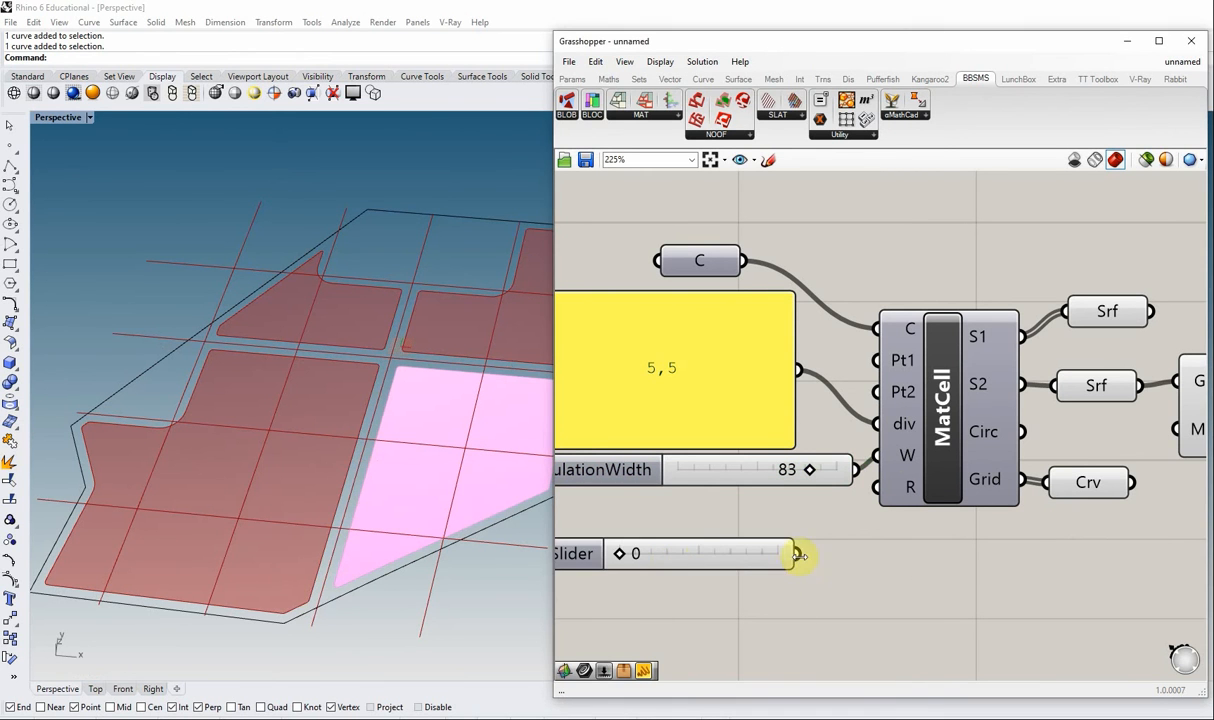
pyautogui.moveTo(797, 557); pyautogui.dragTo(877, 487)
# Raise the CirculationFilletRadius slider to 200 and inspect the rounded cell corners in the viewport
pyautogui.scroll(5, 415, 374)
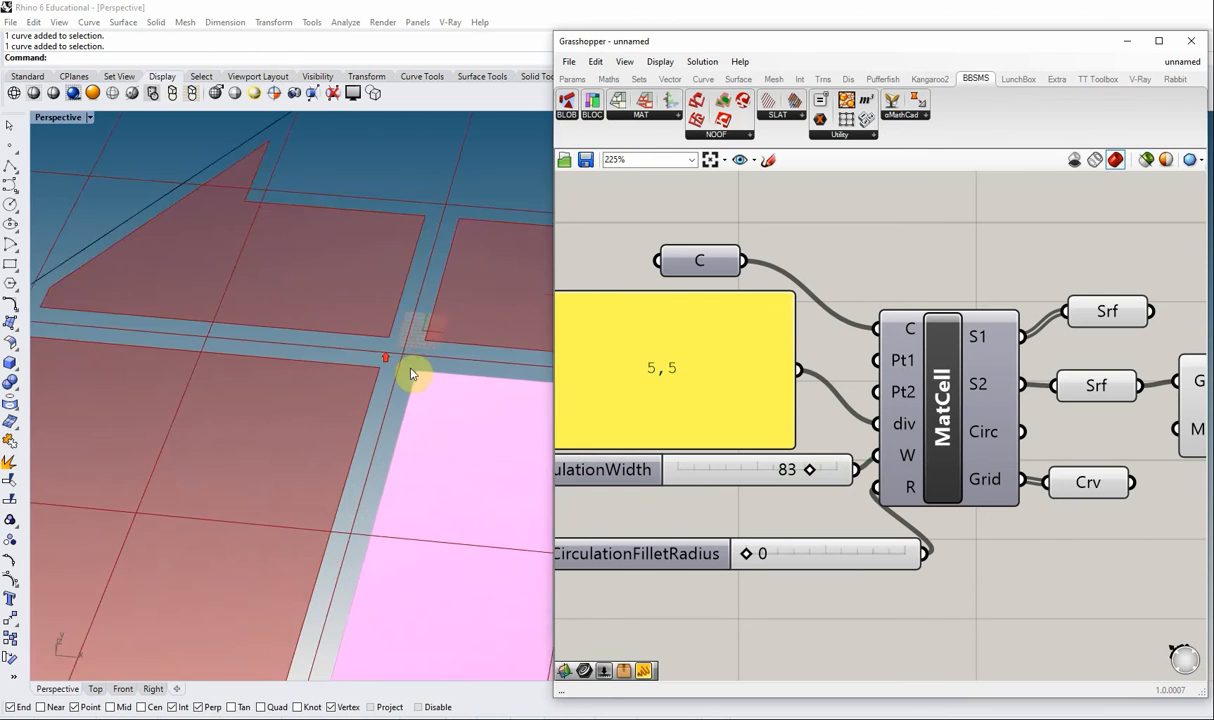
pyautogui.scroll(3, 285, 374)
pyautogui.scroll(-2, 314, 365)
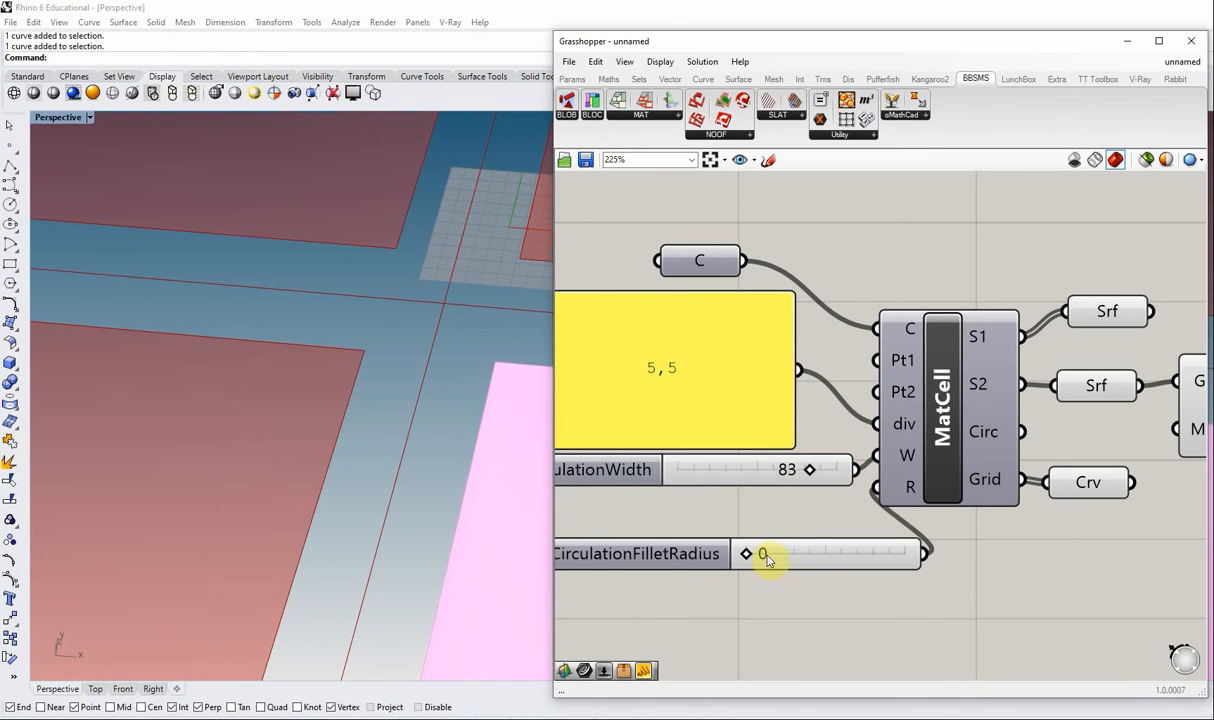
pyautogui.moveTo(752, 553); pyautogui.dragTo(932, 558)
pyautogui.scroll(-5, 342, 442)
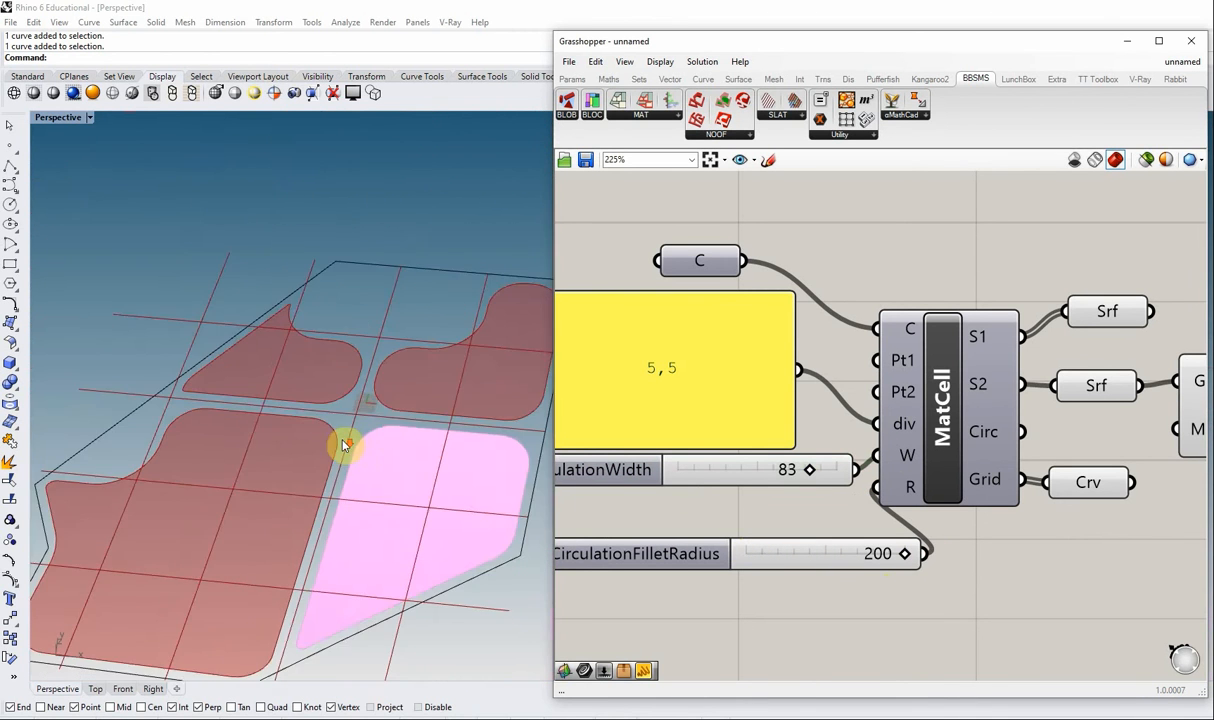
pyautogui.scroll(3, 338, 450)
pyautogui.scroll(-2, 400, 410)
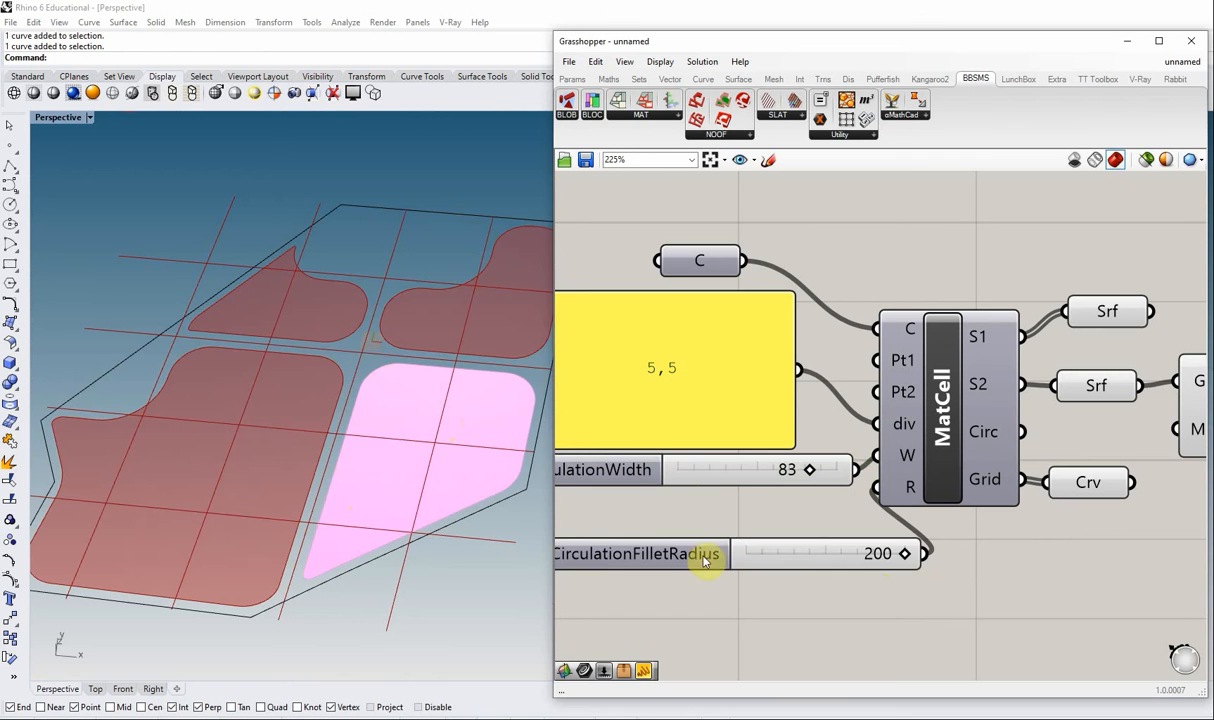
# Shift the CirculationFilletRadius slider away from MatCell and set it to 132
pyautogui.moveTo(690, 552); pyautogui.dragTo(655, 552)
pyautogui.moveTo(870, 555); pyautogui.dragTo(814, 552)
pyautogui.scroll(2, 340, 375)
pyautogui.scroll(-3, 338, 372)
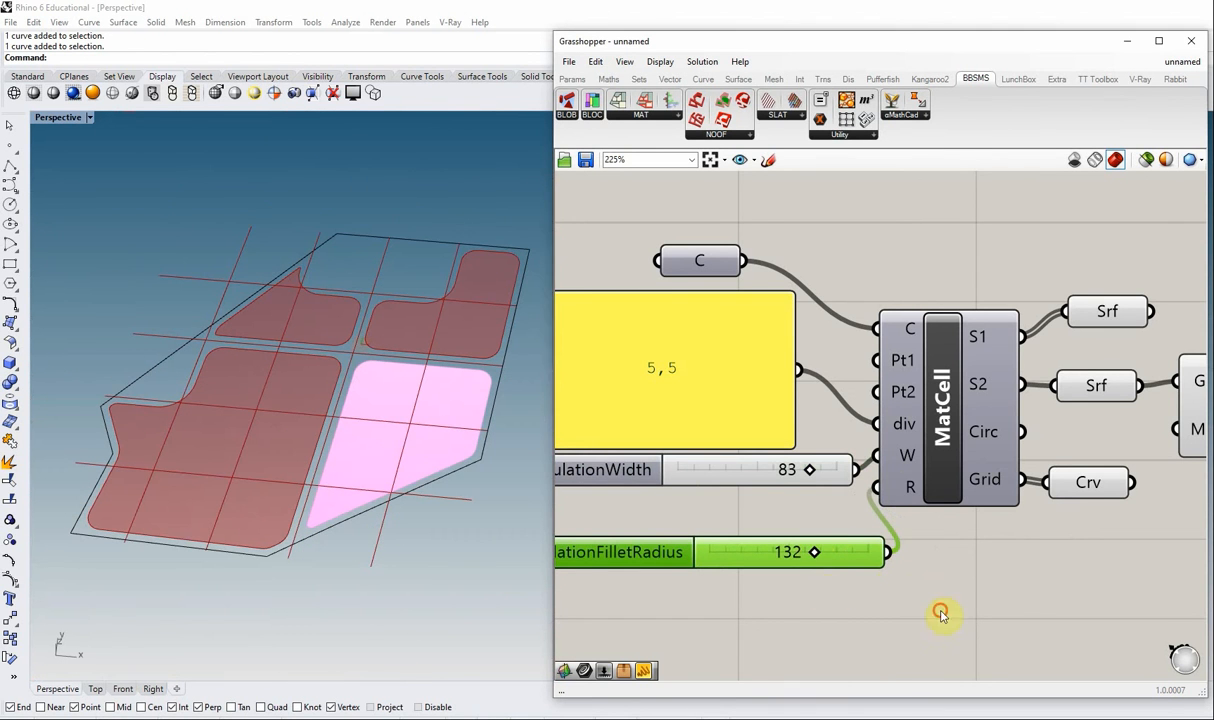
pyautogui.click(935, 612)
# Add a Surface parameter below the S2 one, making room for it, and connect MatCell's Circ output to it
pyautogui.scroll(-2, 732, 387)
pyautogui.scroll(3, 886, 425)
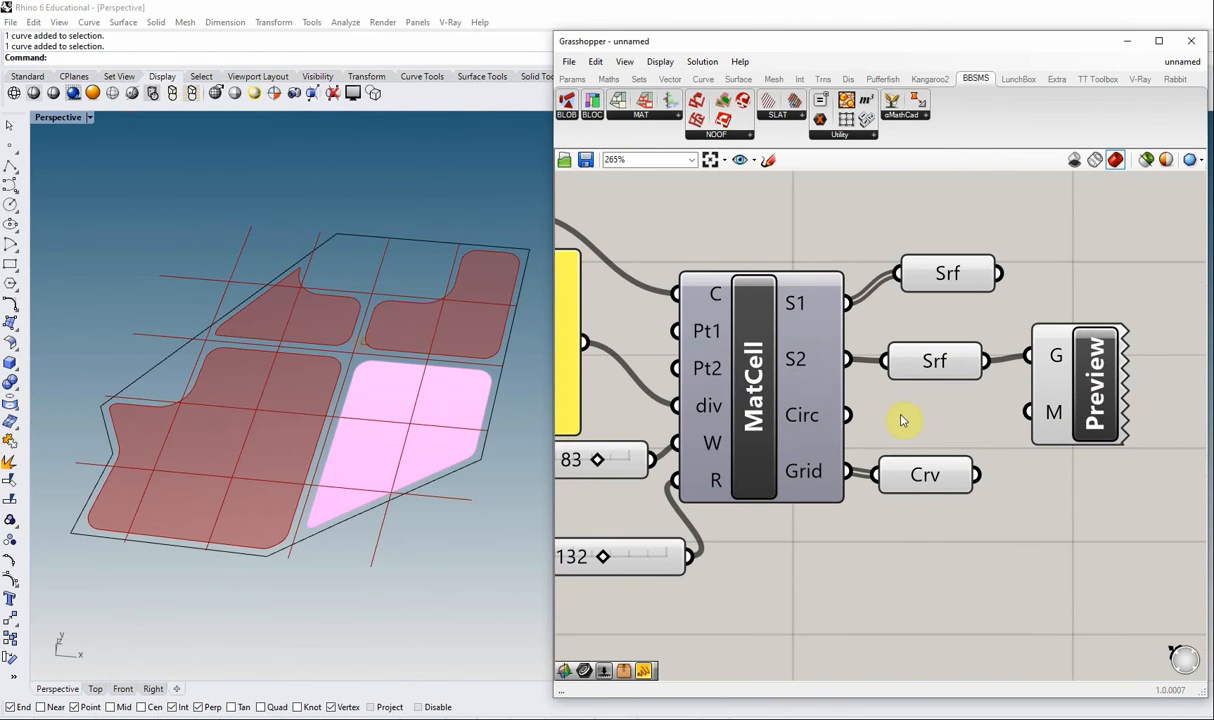
pyautogui.moveTo(935, 360); pyautogui.dragTo(935, 338)
pyautogui.click(896, 422)
pyautogui.doubleClick(896, 422)
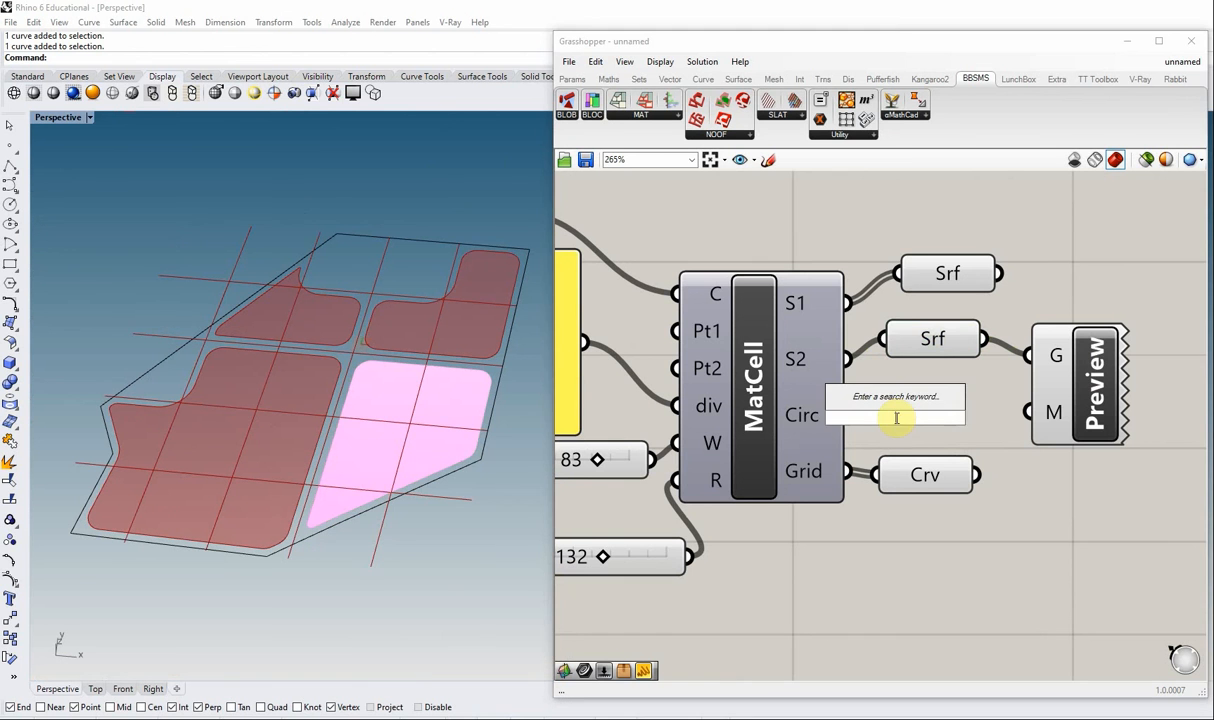
pyautogui.write('SRF')
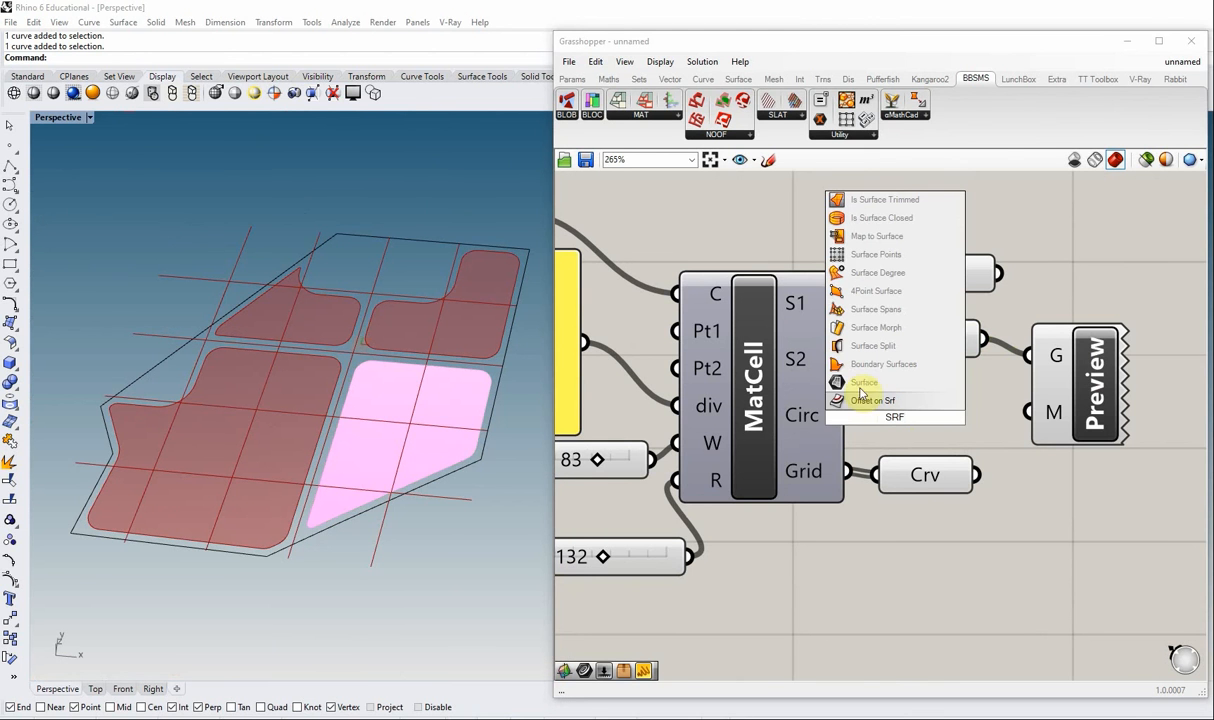
pyautogui.click(860, 388)
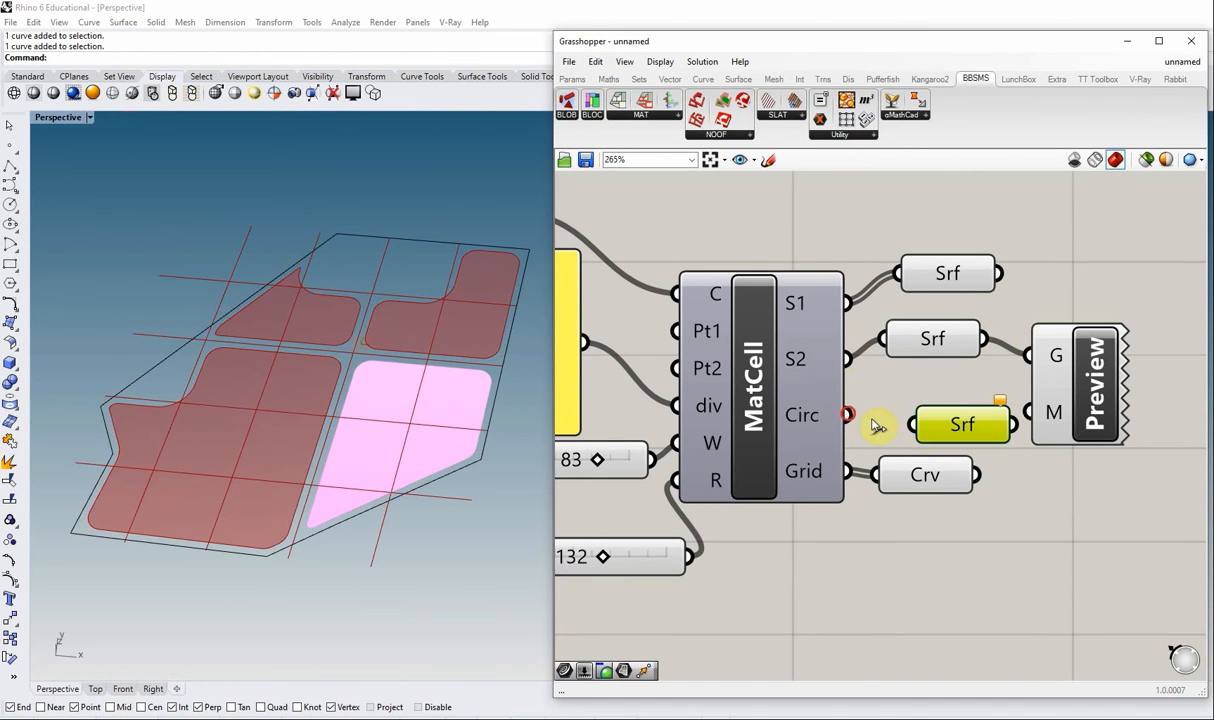
pyautogui.moveTo(873, 425); pyautogui.dragTo(912, 425)
pyautogui.scroll(5, 298, 249)
pyautogui.scroll(-4, 380, 353)
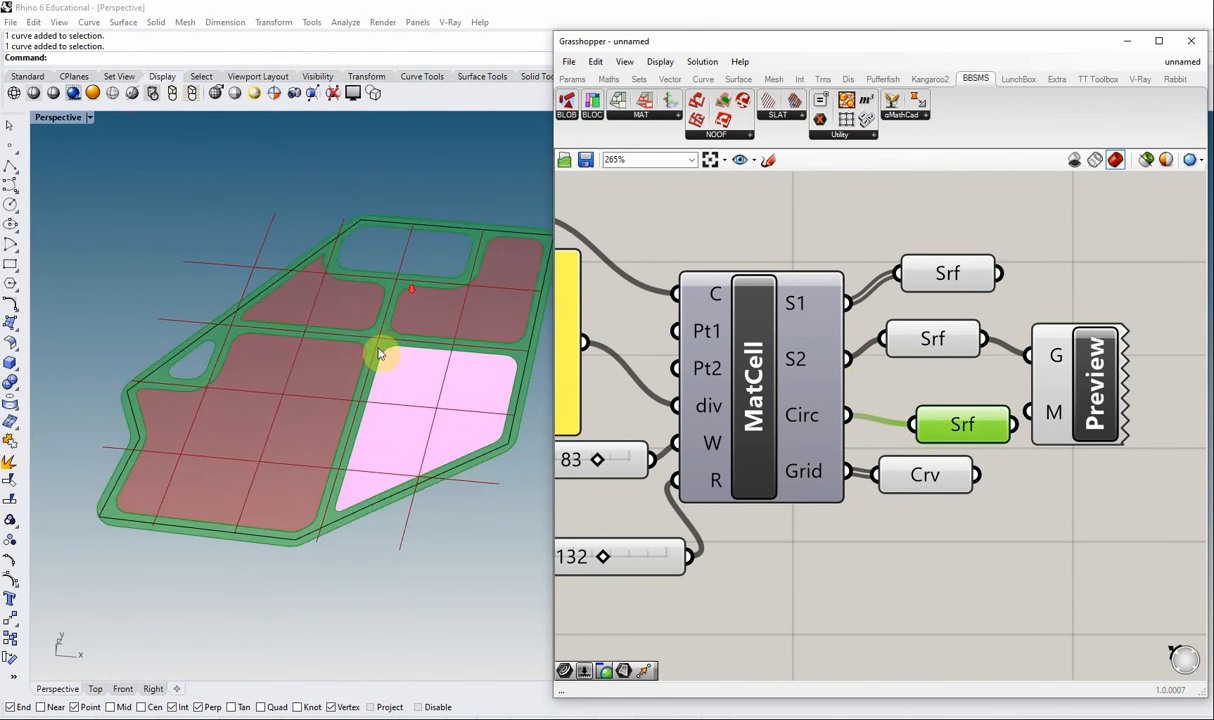
# Align the Surface parameter fed by Circ with the other outputs and move the Custom Preview component farther from them
pyautogui.scroll(5, 339, 474)
pyautogui.scroll(-4, 401, 352)
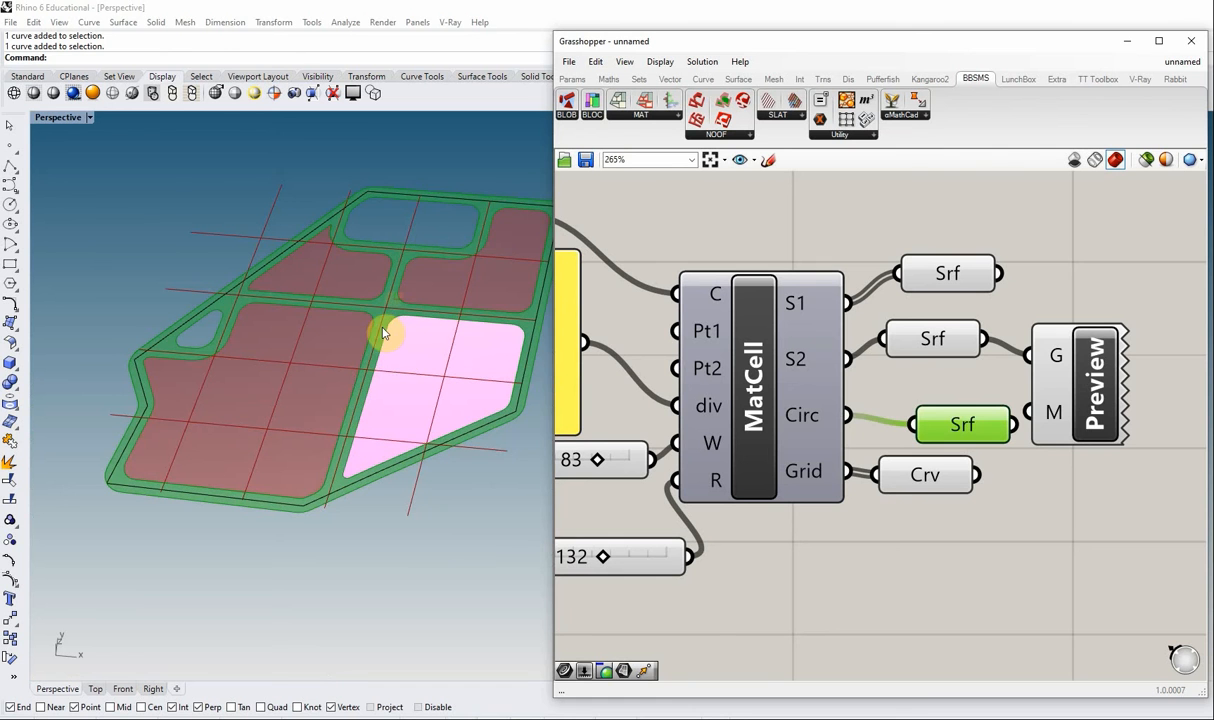
pyautogui.moveTo(960, 425); pyautogui.dragTo(946, 414)
pyautogui.moveTo(1059, 383); pyautogui.dragTo(1099, 352)
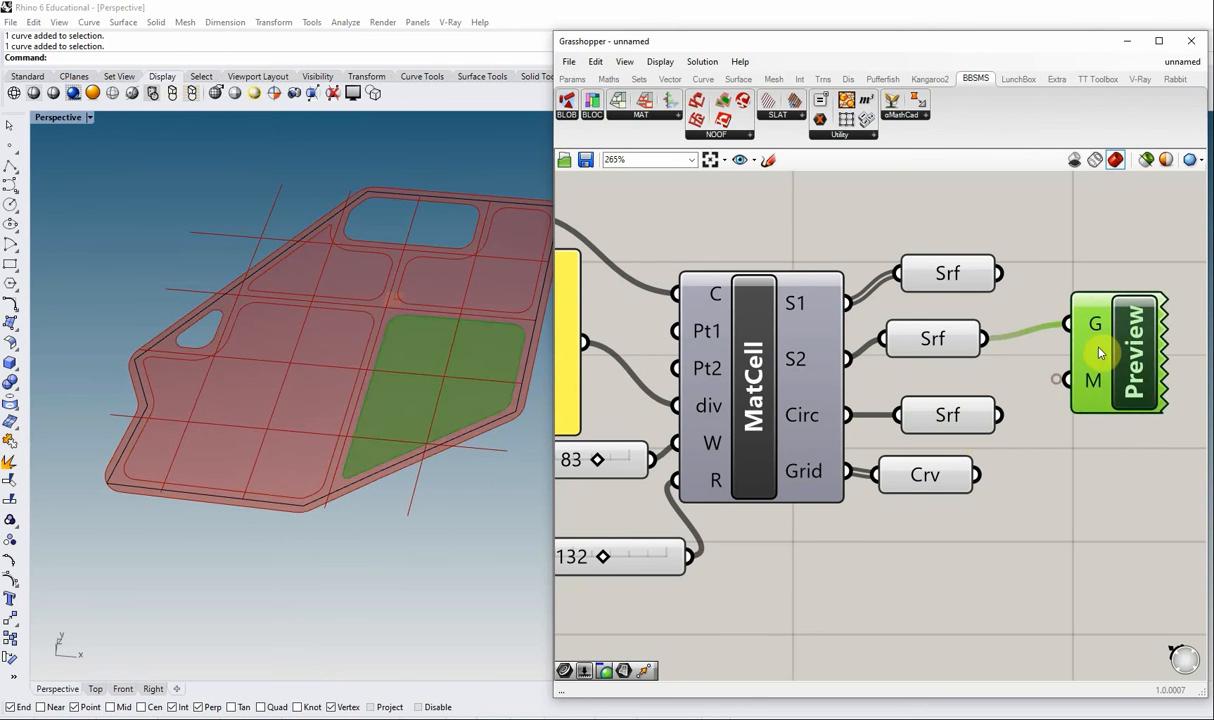
pyautogui.click(1071, 498)
pyautogui.scroll(5, 371, 336)
pyautogui.scroll(-4, 371, 336)
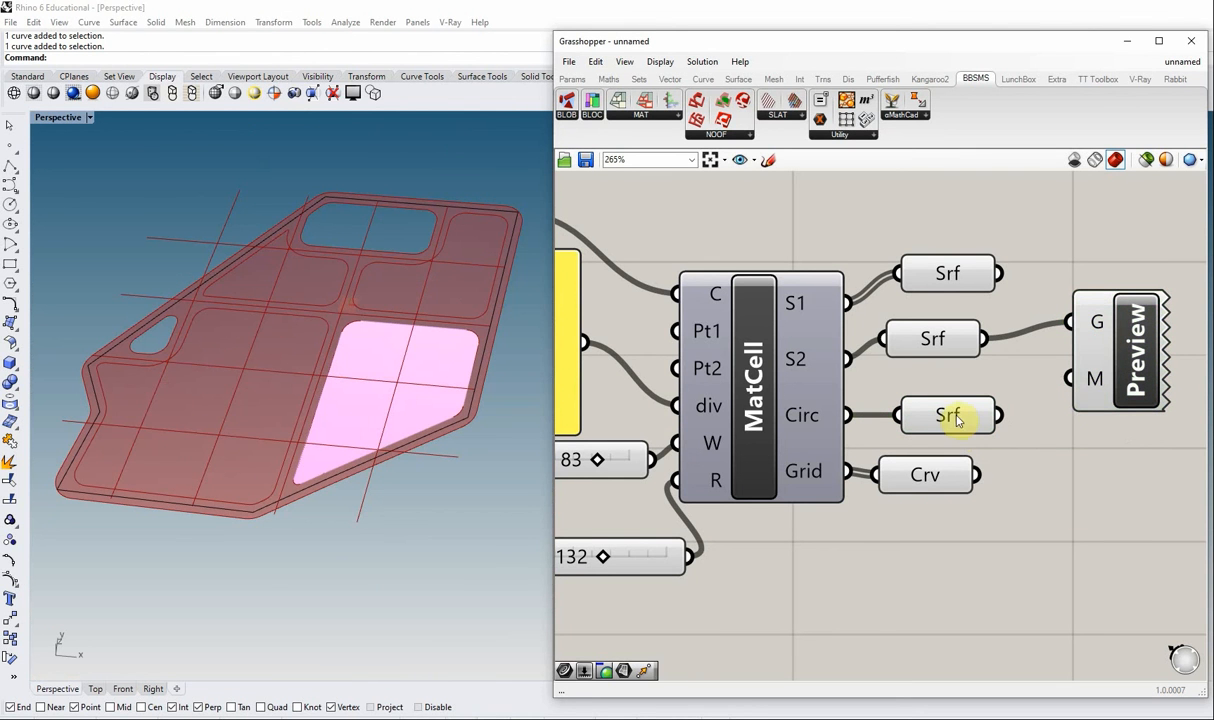
# Examine which geometry each MatCell output parameter and the Custom Preview represent in the viewport by highlighting them in turn
pyautogui.click(937, 278)
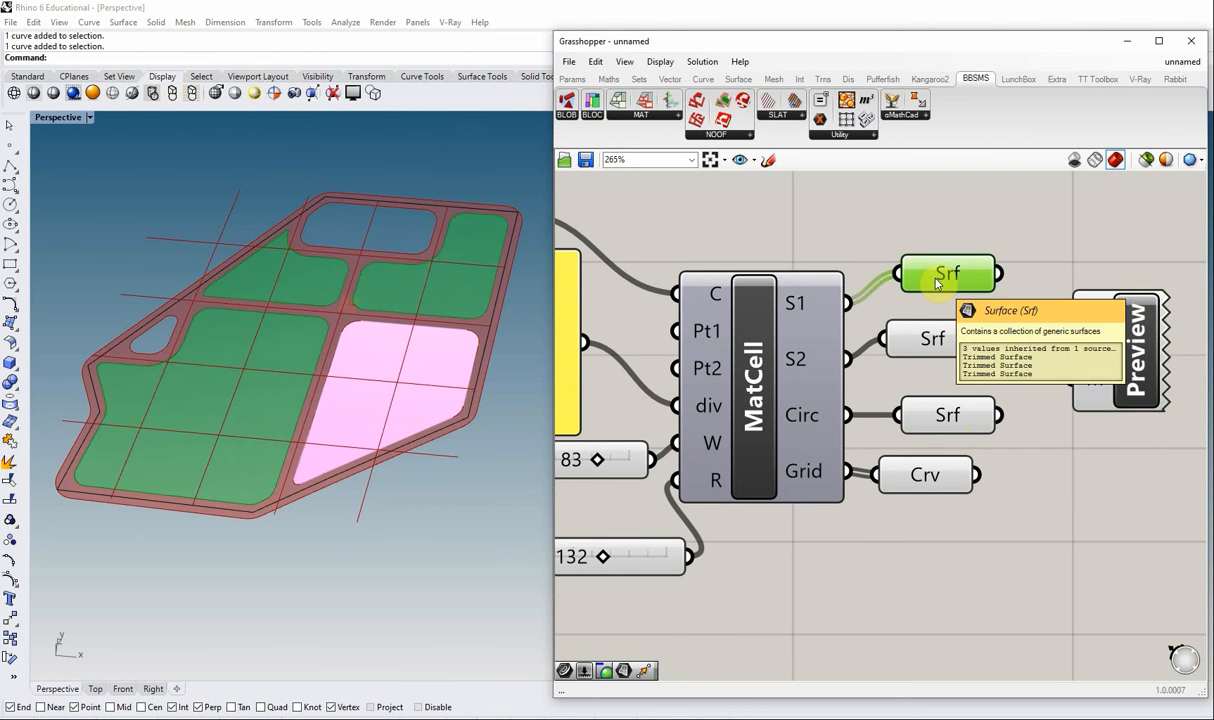
pyautogui.click(931, 338)
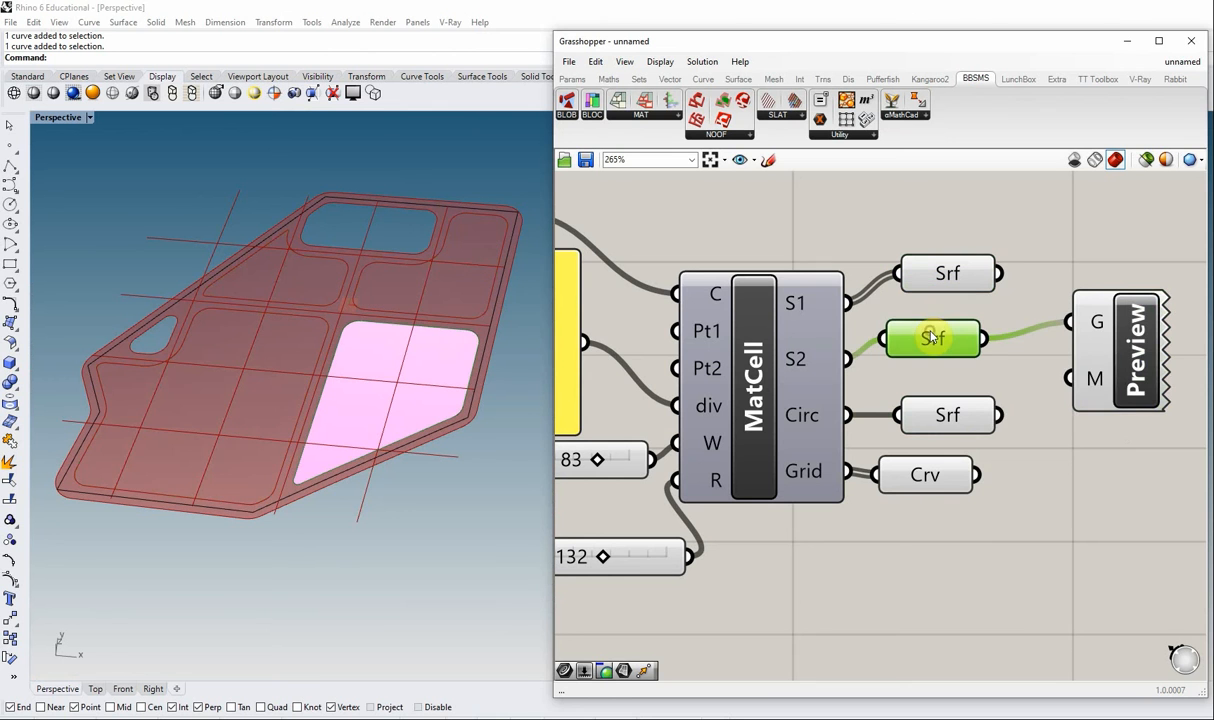
pyautogui.click(1127, 348)
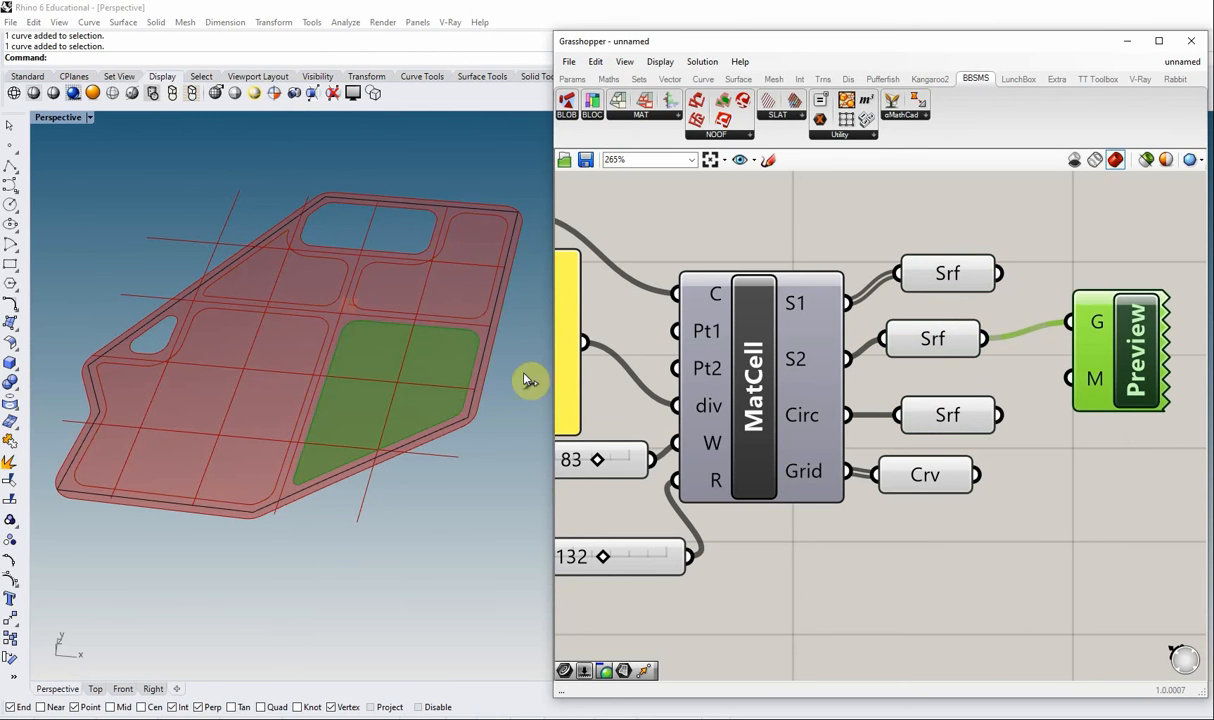
pyautogui.click(945, 413)
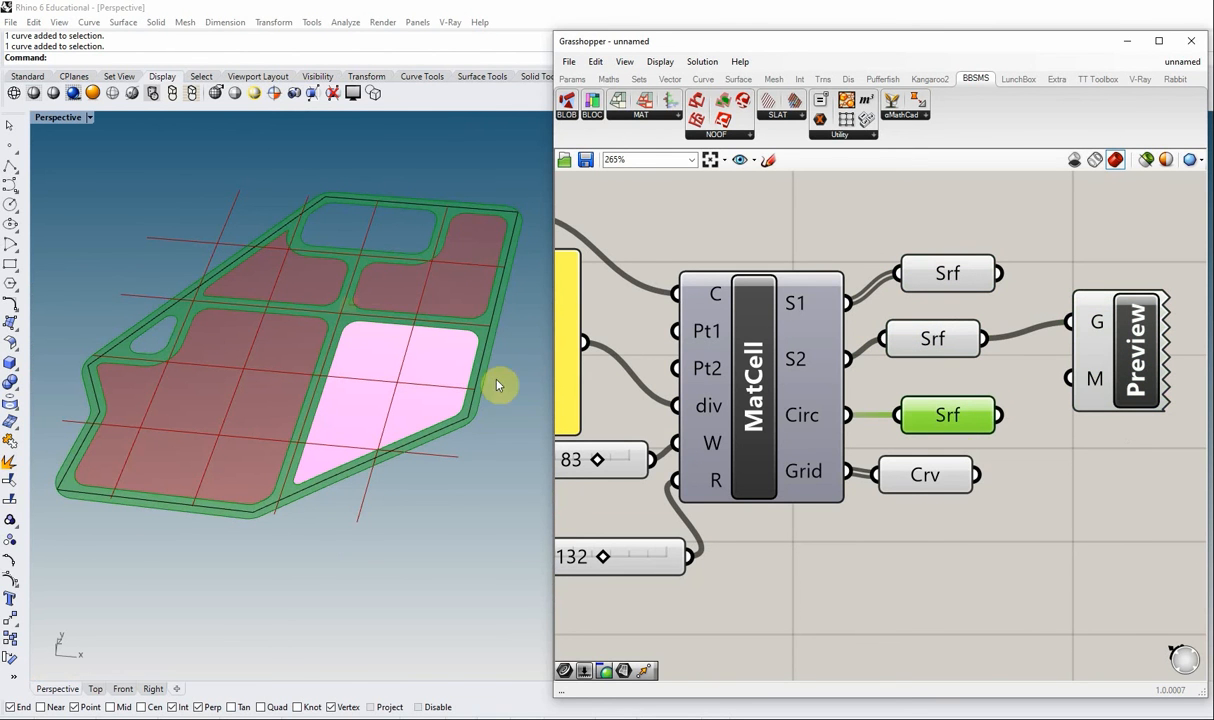
pyautogui.click(908, 534)
pyautogui.scroll(1, 862, 446)
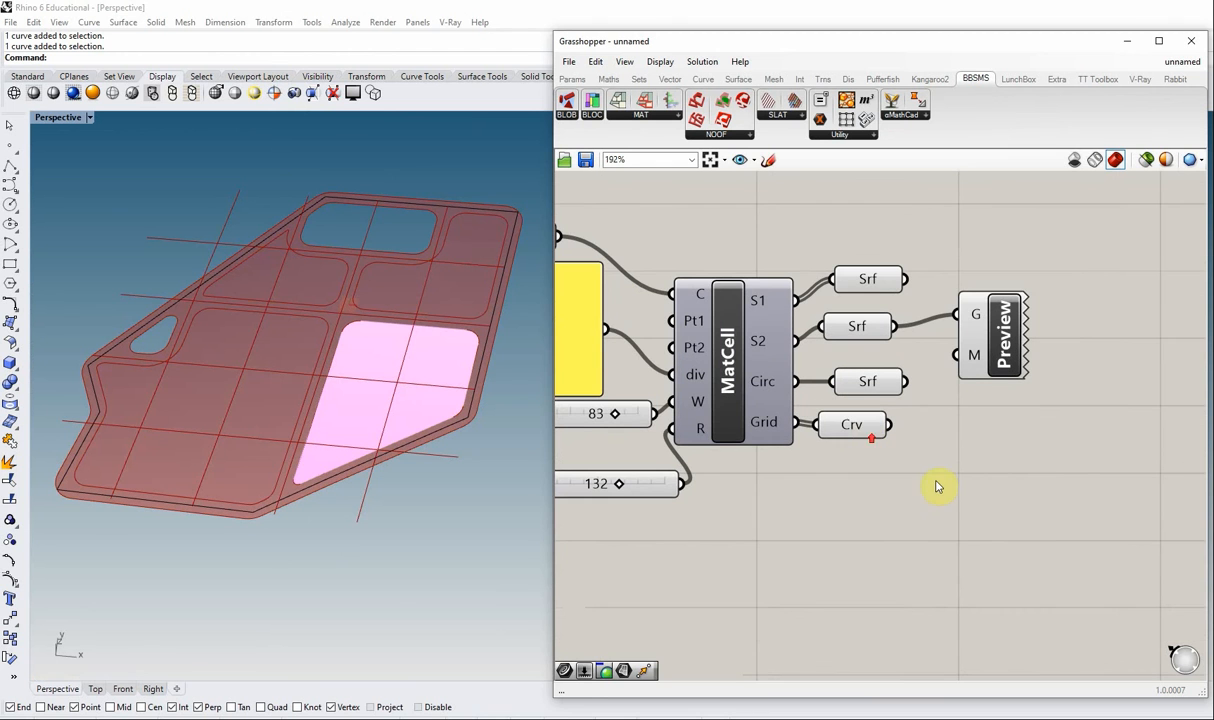
pyautogui.click(860, 426)
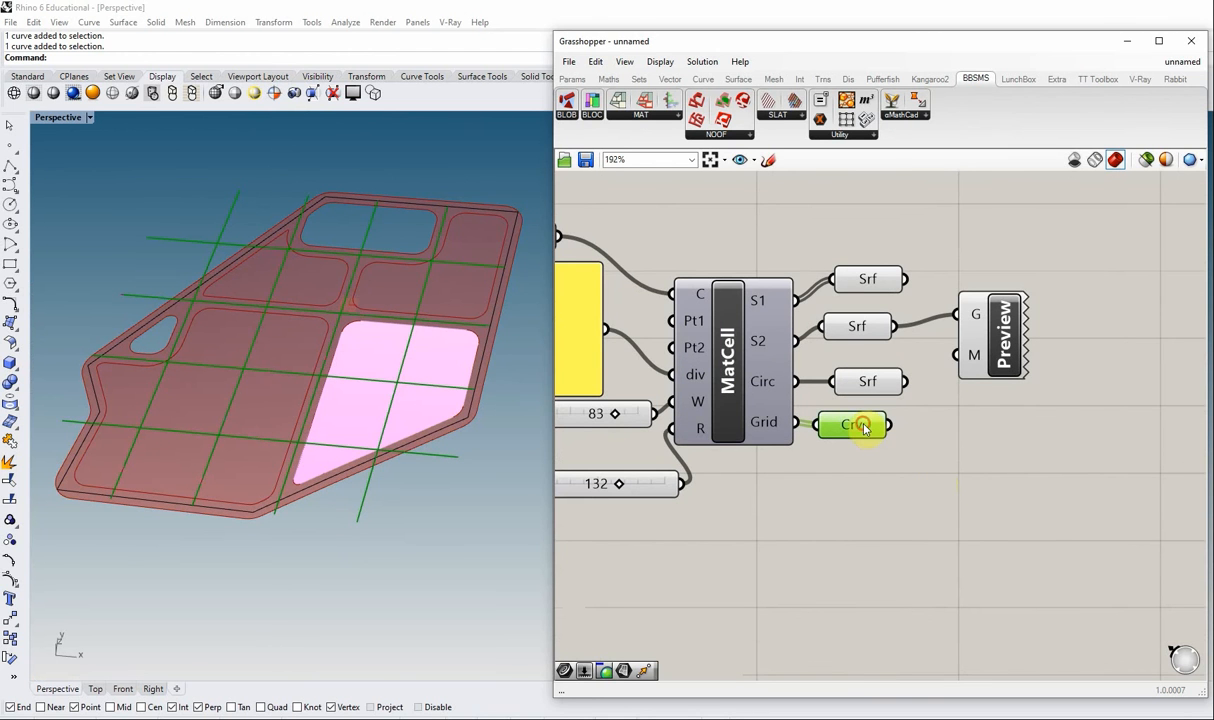
pyautogui.click(866, 282)
pyautogui.scroll(3, 352, 245)
pyautogui.scroll(-2, 350, 310)
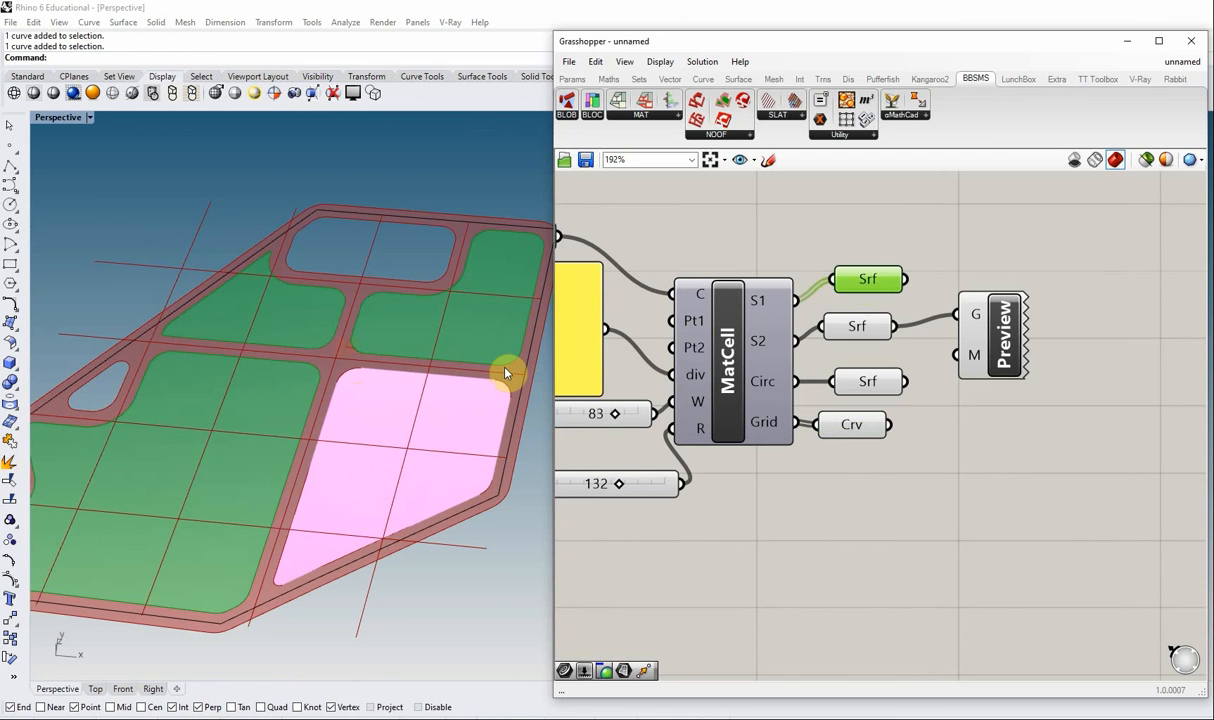
# Add a Curve parameter above the S1 Surface parameter and connect MatCell's S1 output to it
pyautogui.doubleClick(848, 230)
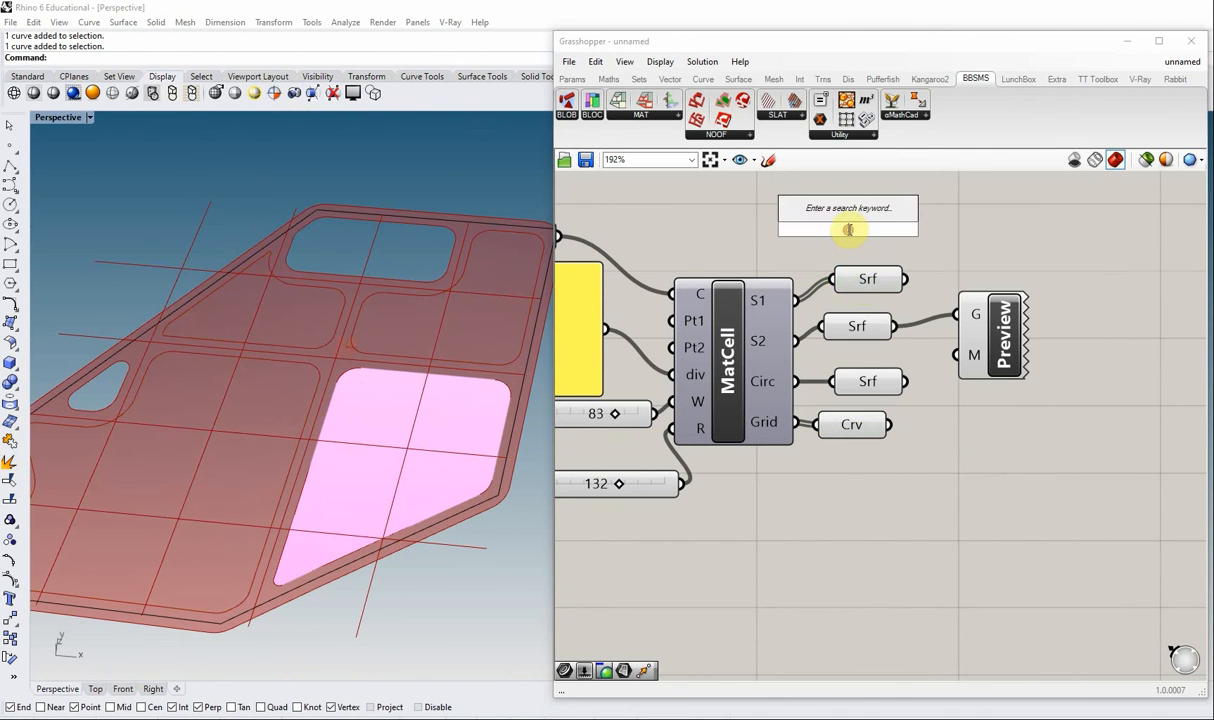
pyautogui.write('curve')
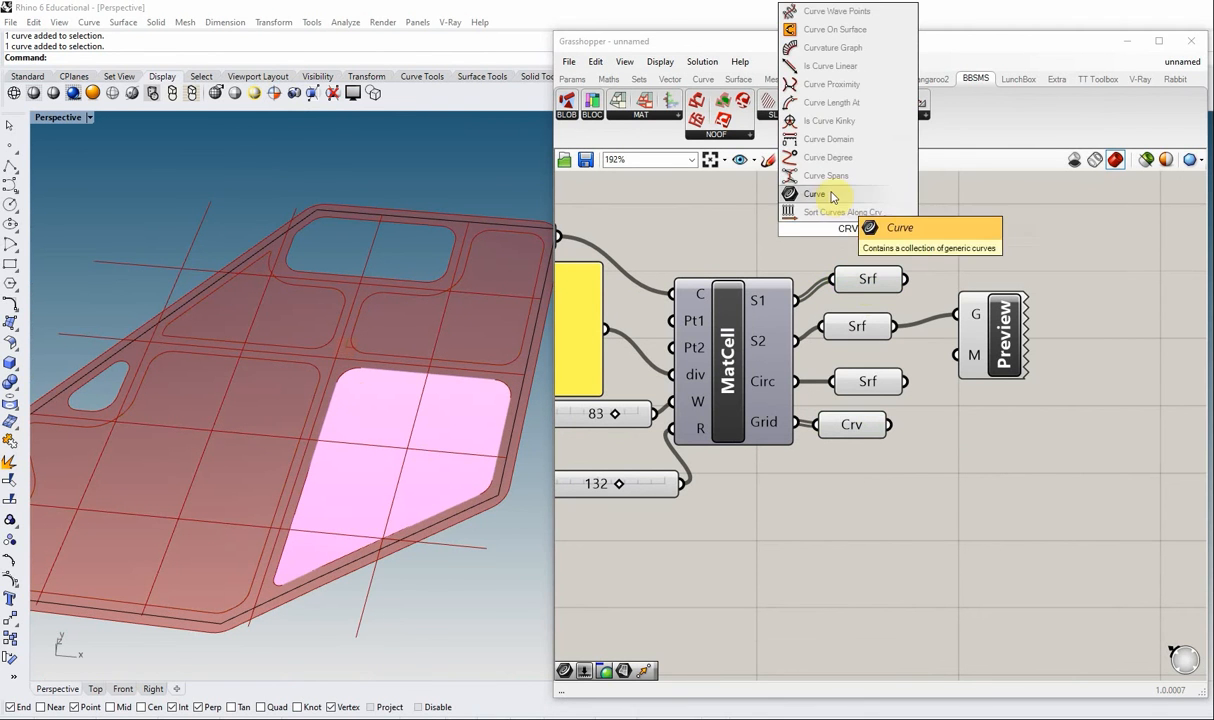
pyautogui.click(826, 193)
pyautogui.moveTo(866, 224); pyautogui.dragTo(879, 222)
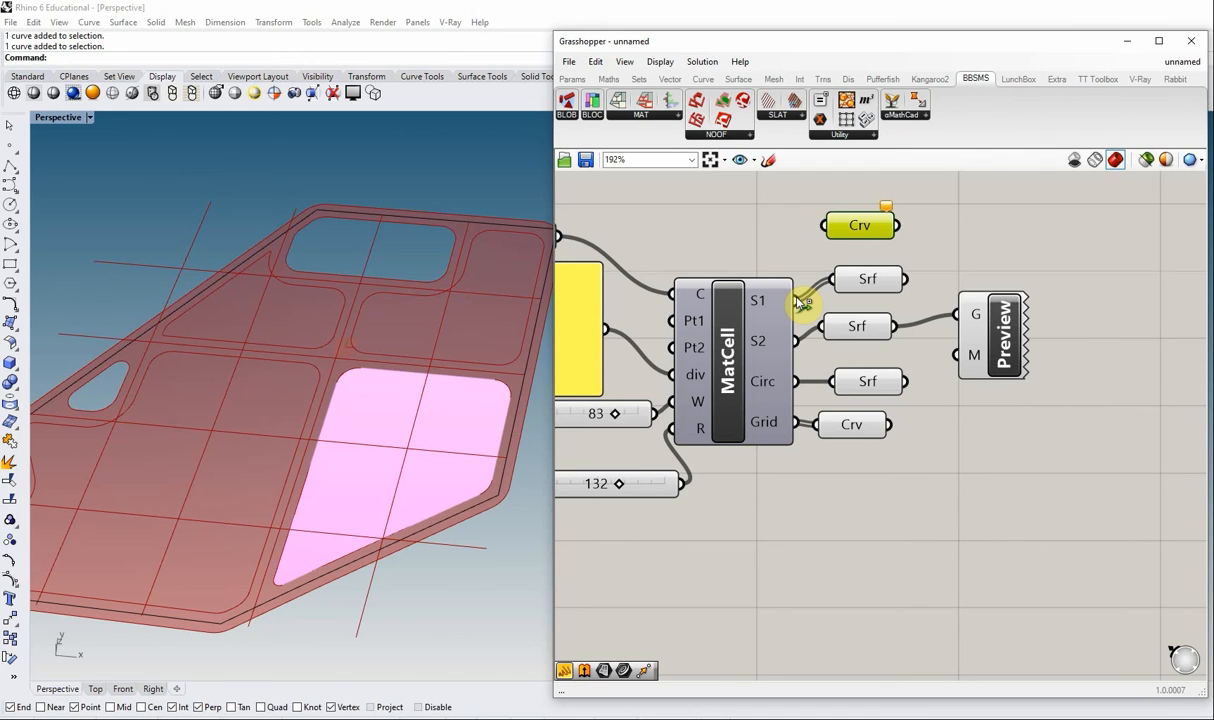
pyautogui.moveTo(797, 300); pyautogui.dragTo(855, 232)
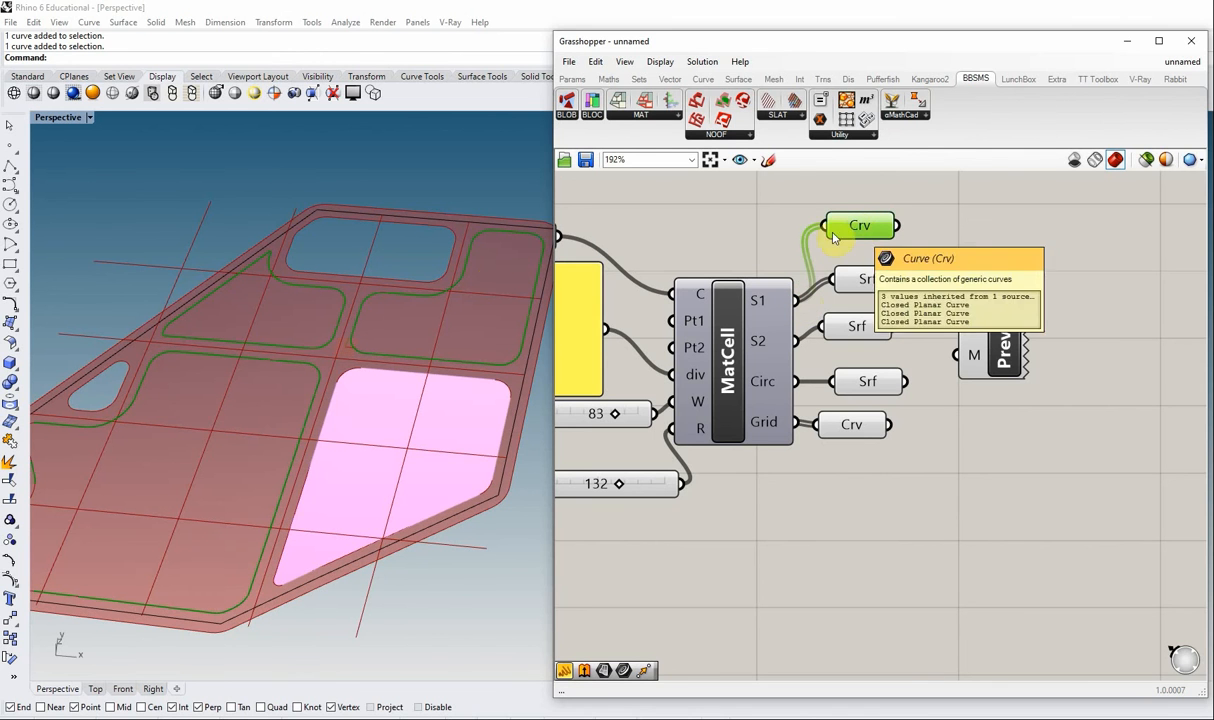
# Add an Extrude component beside the new Curve parameter and connect the curve to its B input
pyautogui.doubleClick(1010, 228)
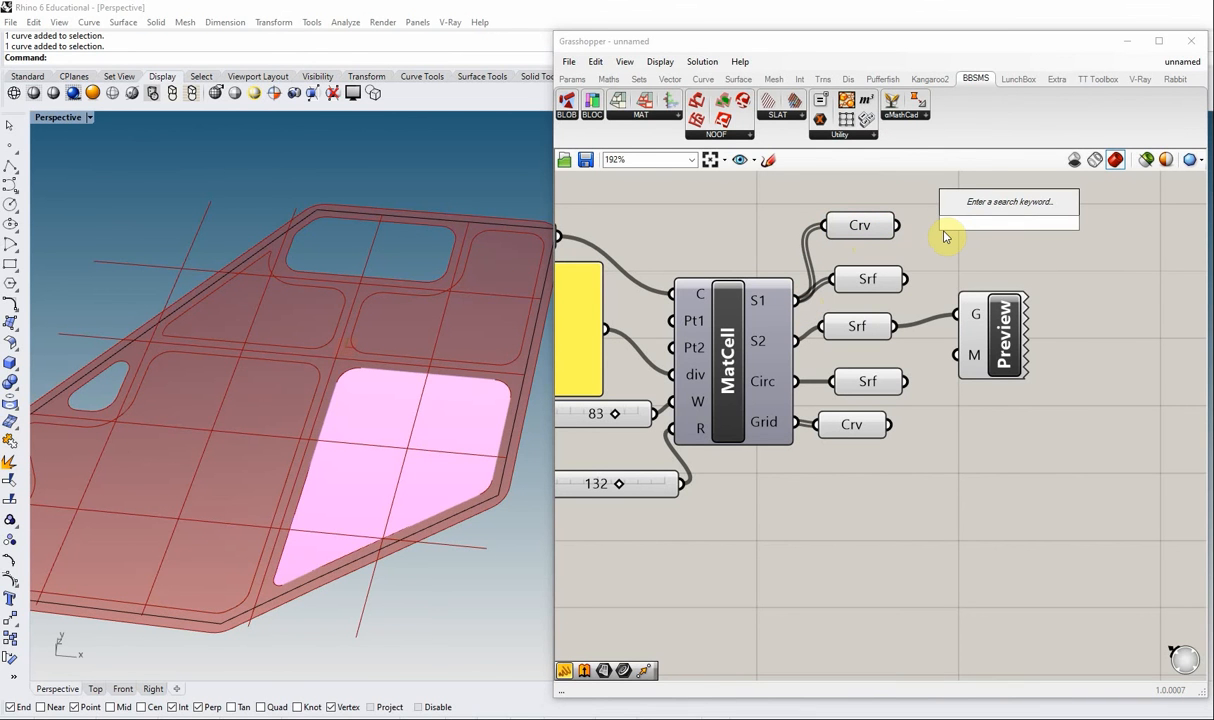
pyautogui.write('ETR')
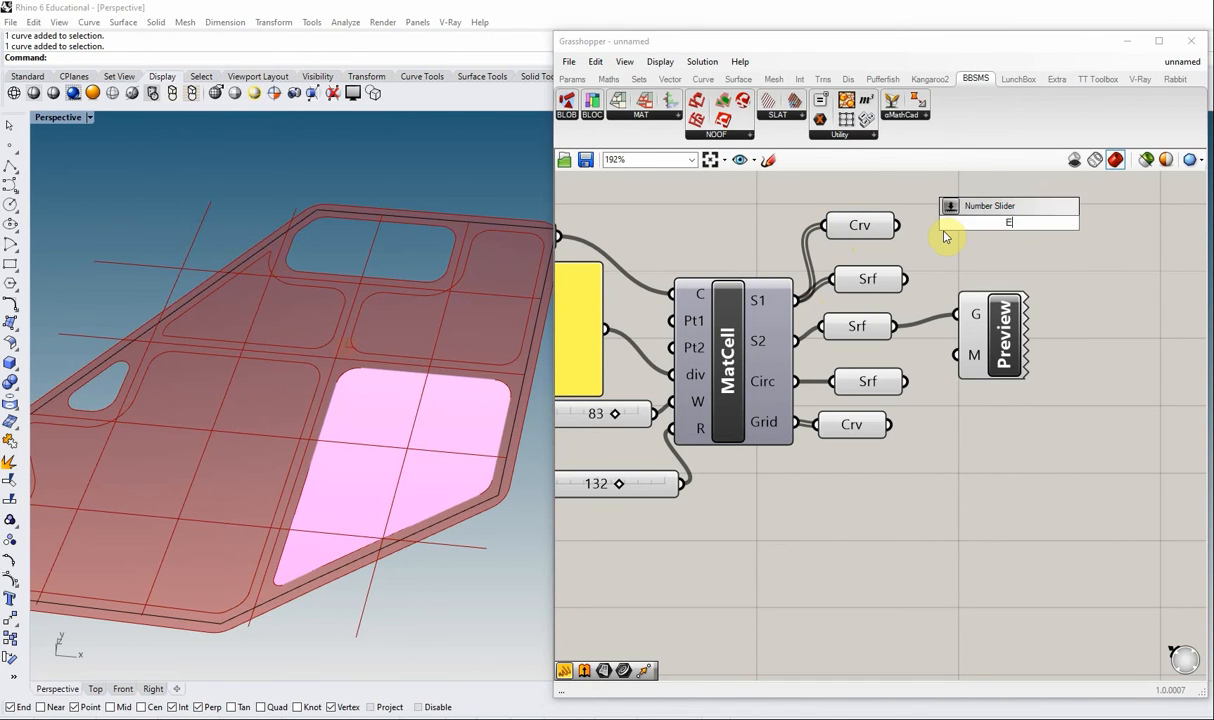
pyautogui.press('BackSpace')
pyautogui.press('BackSpace')
pyautogui.press('BackSpace')
pyautogui.write('EXTR')
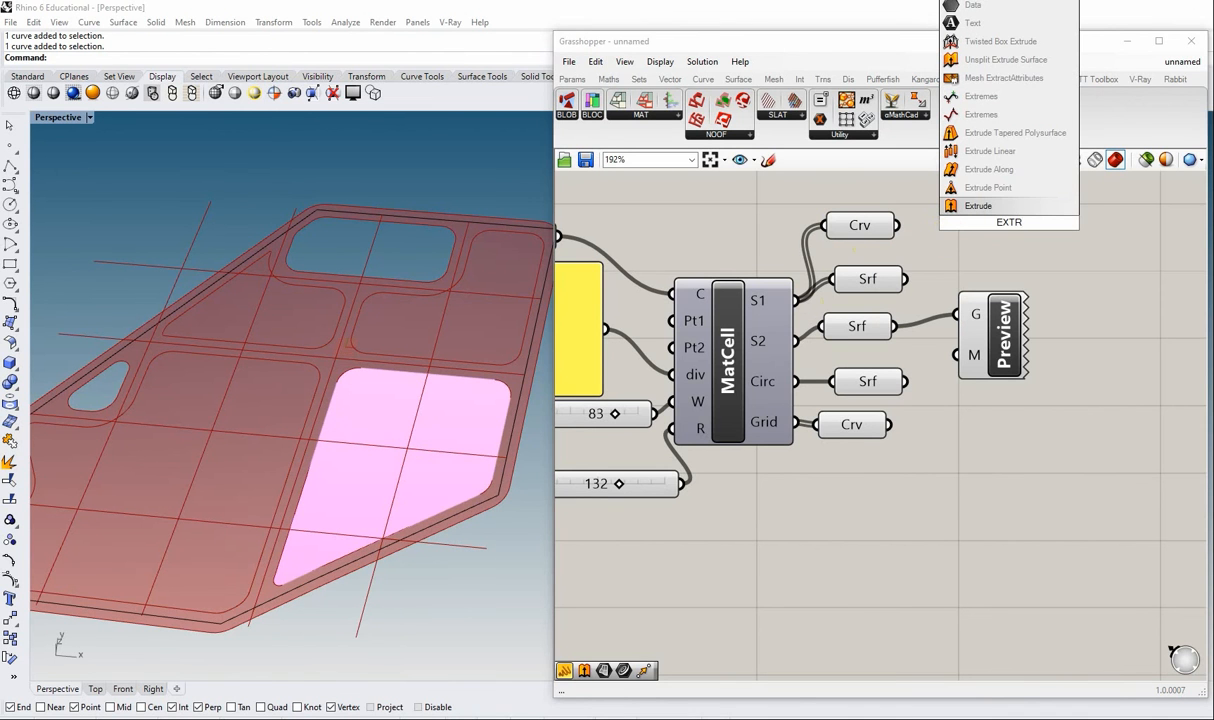
pyautogui.click(980, 206)
pyautogui.moveTo(1003, 226); pyautogui.dragTo(1010, 226)
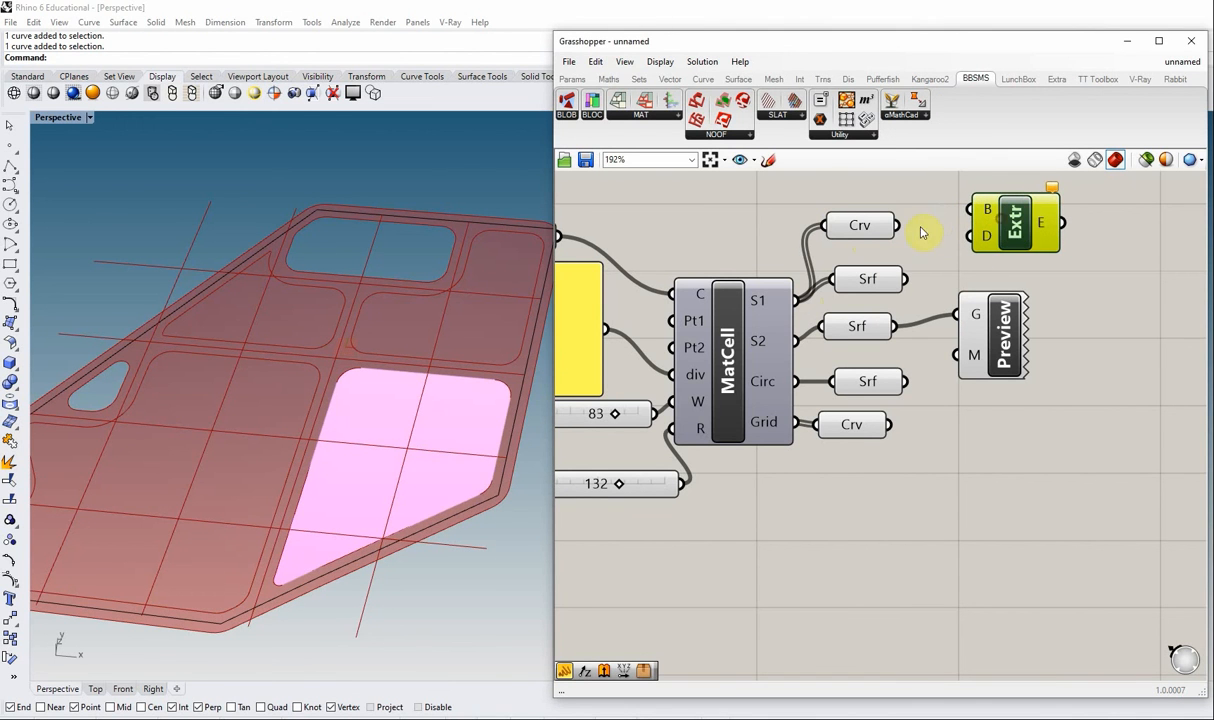
pyautogui.moveTo(898, 225); pyautogui.dragTo(1035, 222)
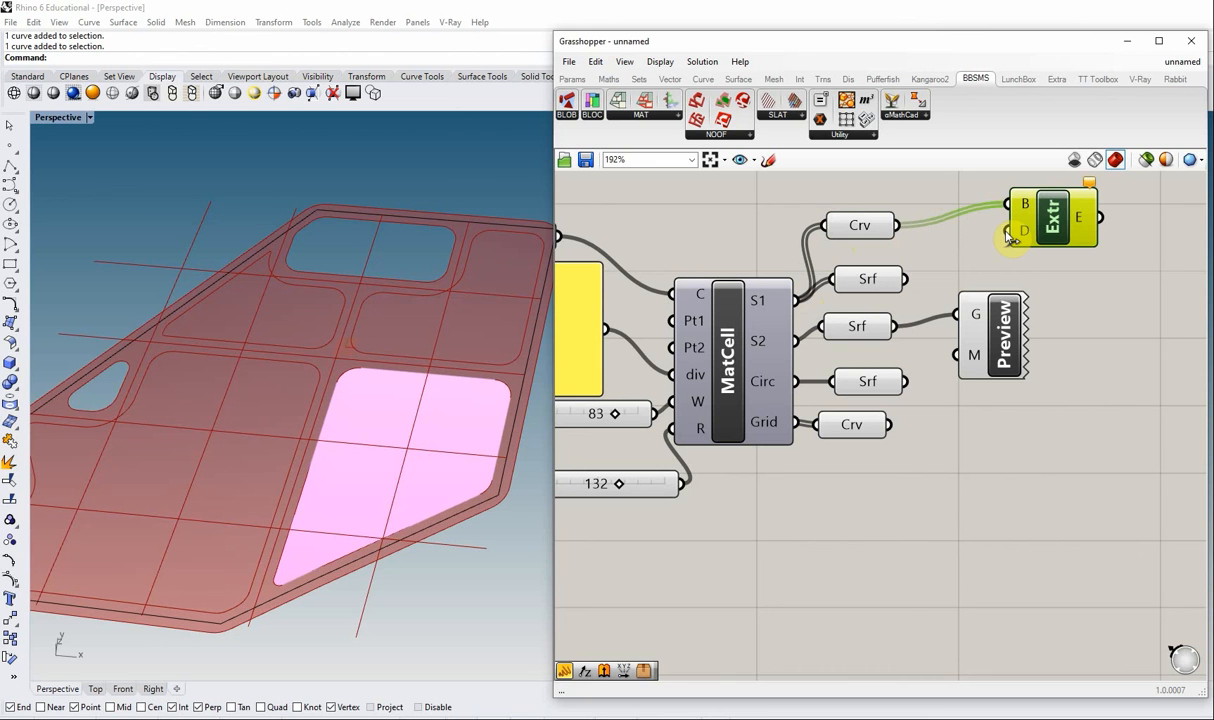
pyautogui.moveTo(1028, 225); pyautogui.dragTo(1041, 233)
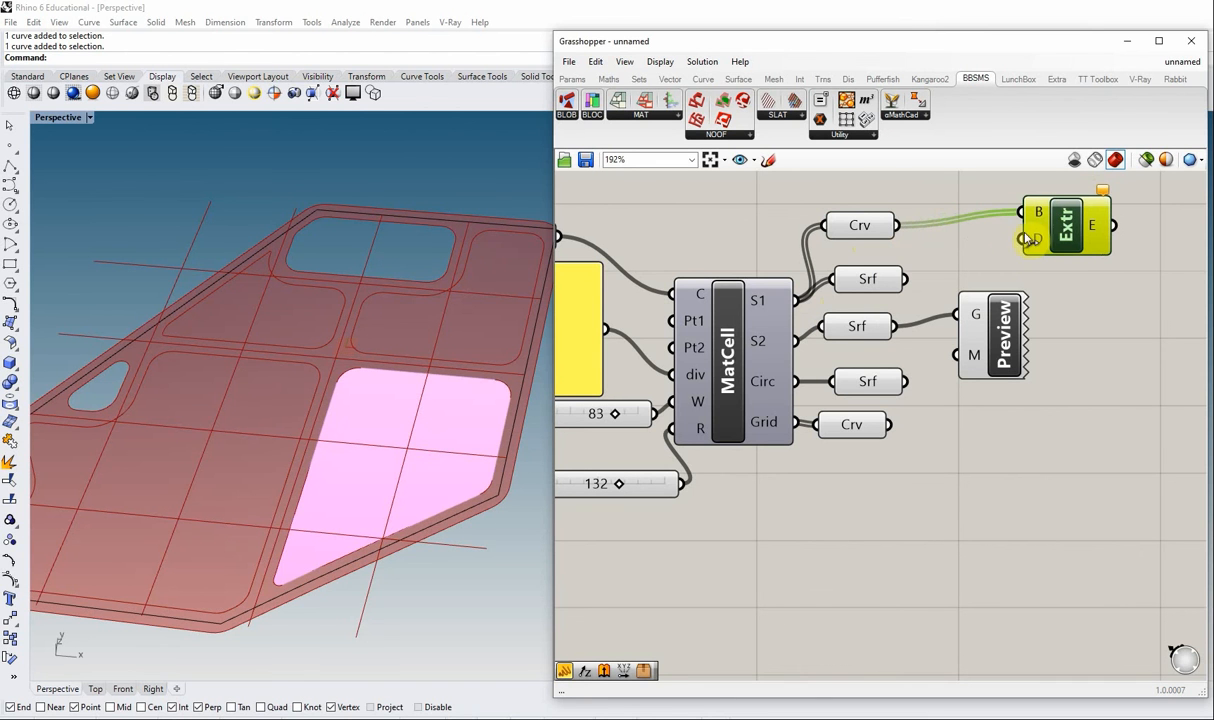
# Add a panel containing 0,0,200 and place it above MatCell, clear of the Curve parameter
pyautogui.scroll(-2, 982, 280)
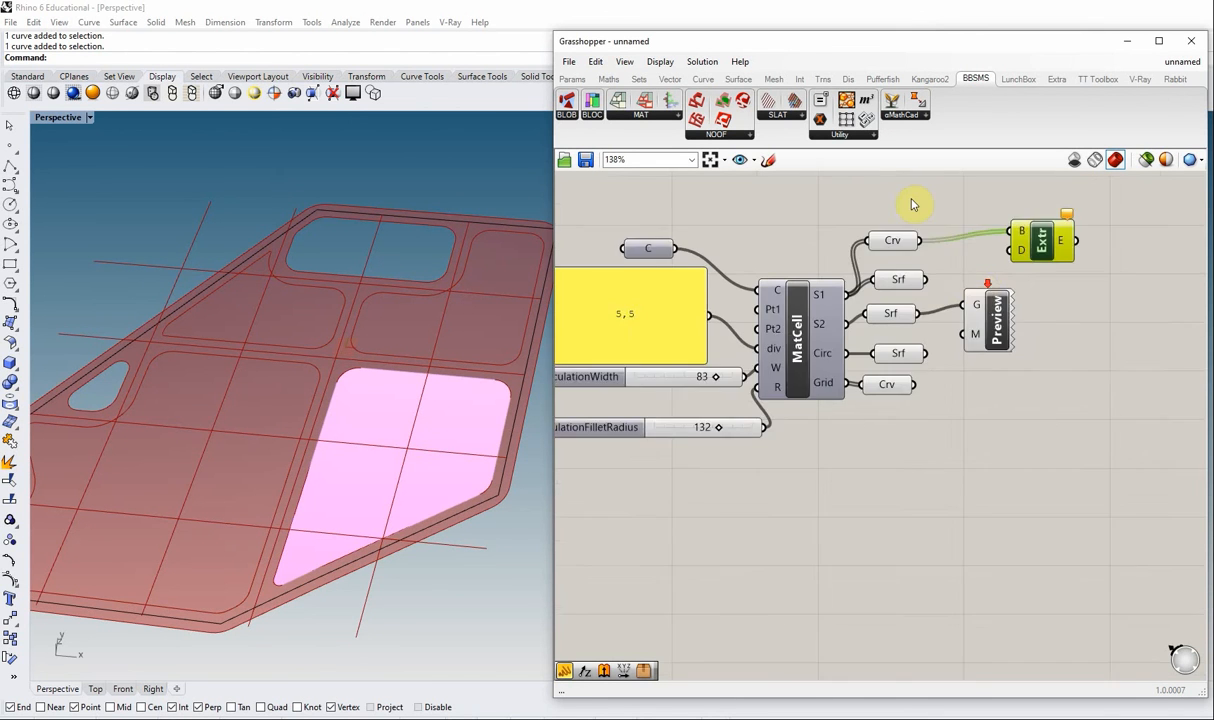
pyautogui.scroll(2, 903, 187)
pyautogui.doubleClick(879, 209)
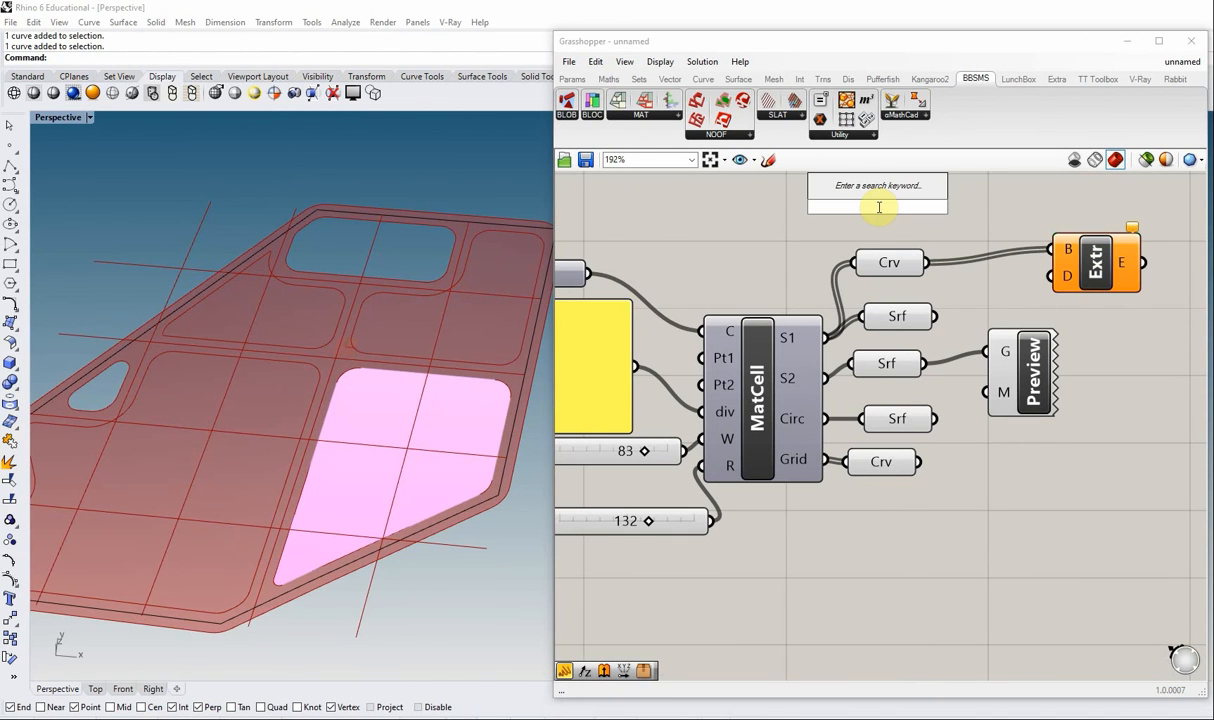
pyautogui.write('PANEL')
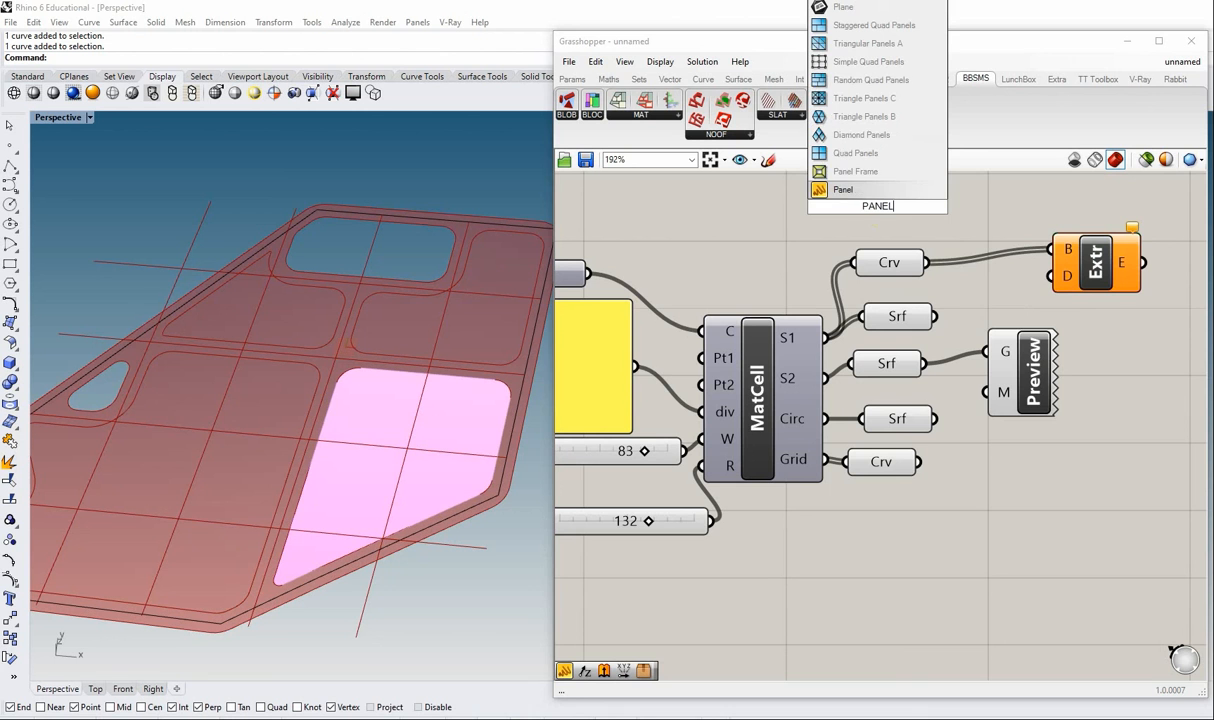
pyautogui.click(838, 189)
pyautogui.scroll(-2, 848, 200)
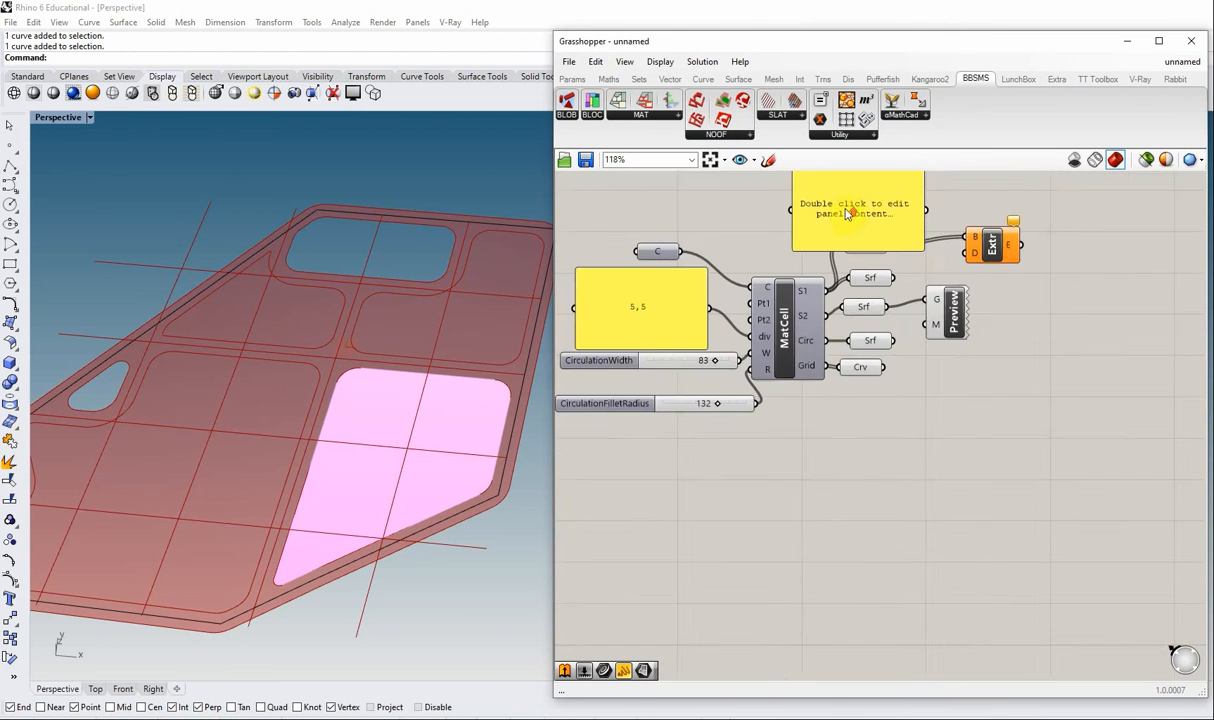
pyautogui.scroll(1, 846, 208)
pyautogui.doubleClick(846, 212)
pyautogui.write('0,0,200')
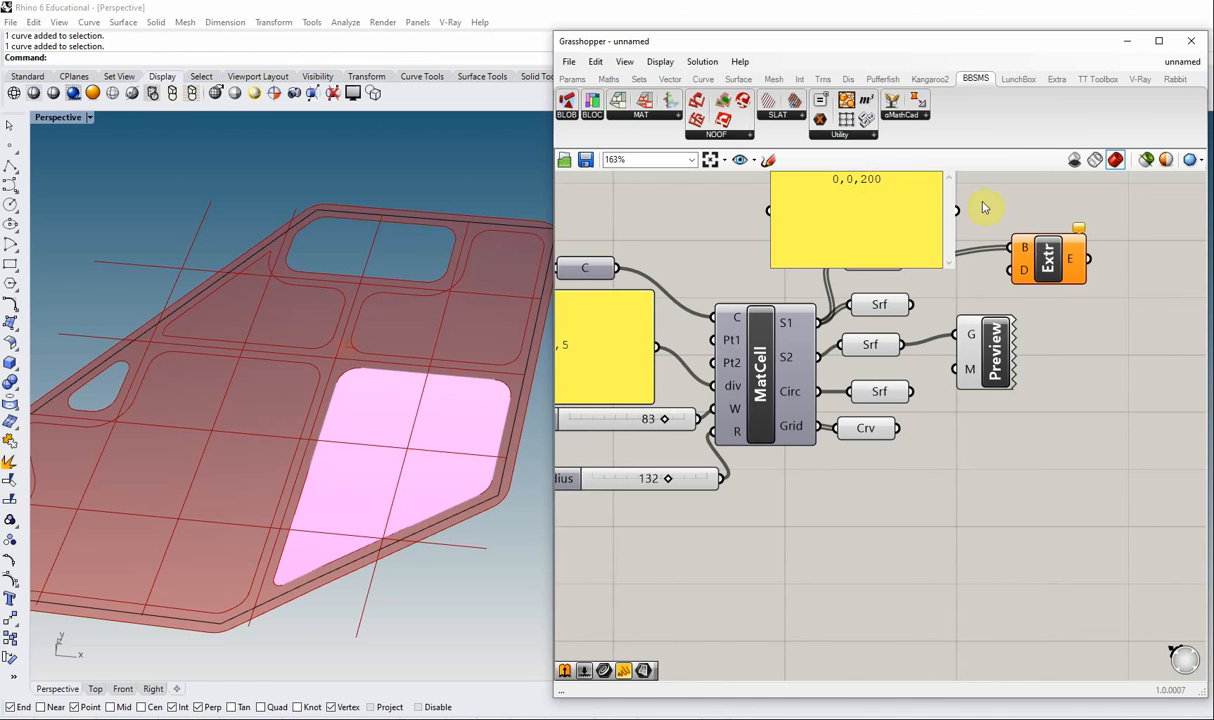
pyautogui.click(982, 208)
pyautogui.moveTo(652, 330); pyautogui.dragTo(608, 361, button='right')
pyautogui.moveTo(785, 232); pyautogui.dragTo(721, 200)
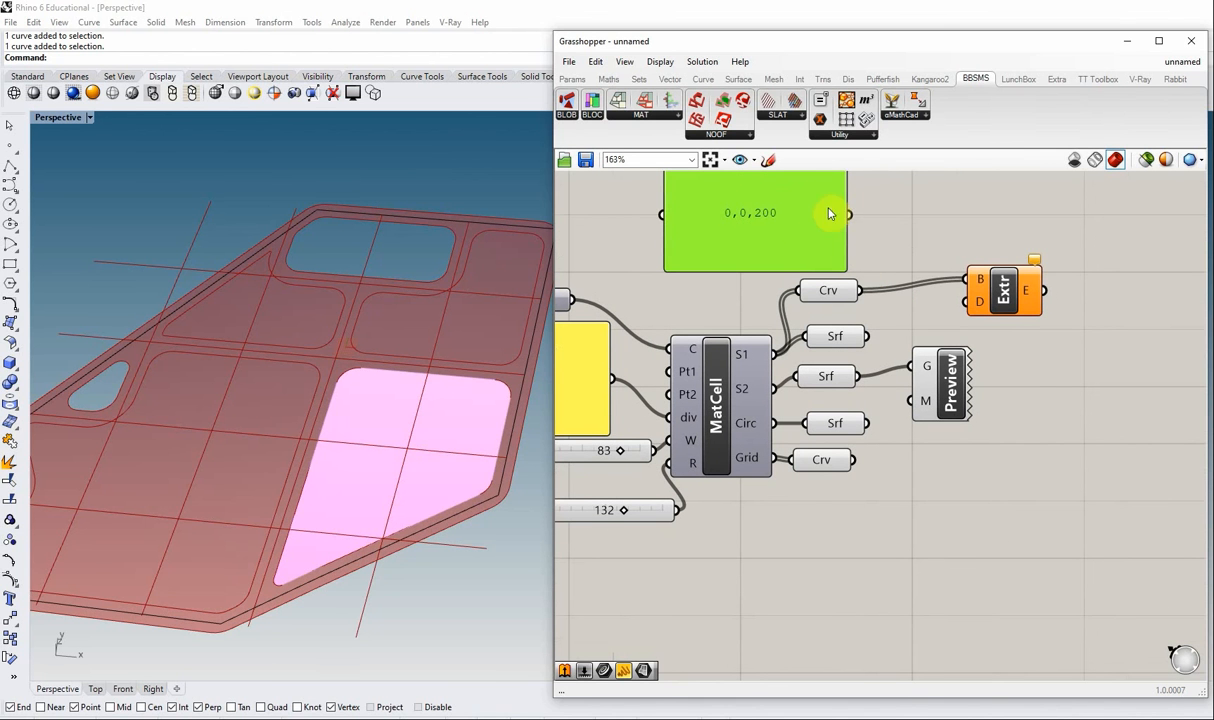
# Connect the 0,0,200 panel to the Extrude component's D input and inspect the extruded cells in the viewport
pyautogui.moveTo(849, 213); pyautogui.dragTo(954, 302)
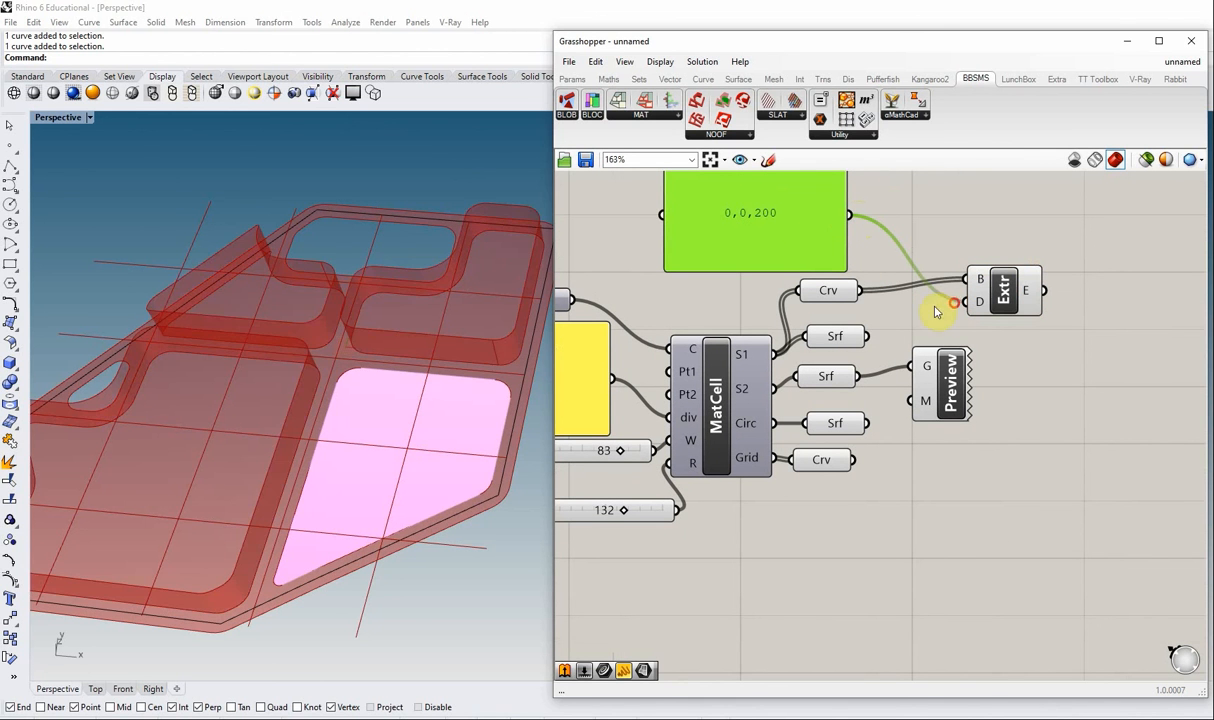
pyautogui.moveTo(368, 355); pyautogui.dragTo(383, 401, button='right')
pyautogui.scroll(4, 371, 333)
pyautogui.scroll(-4, 371, 333)
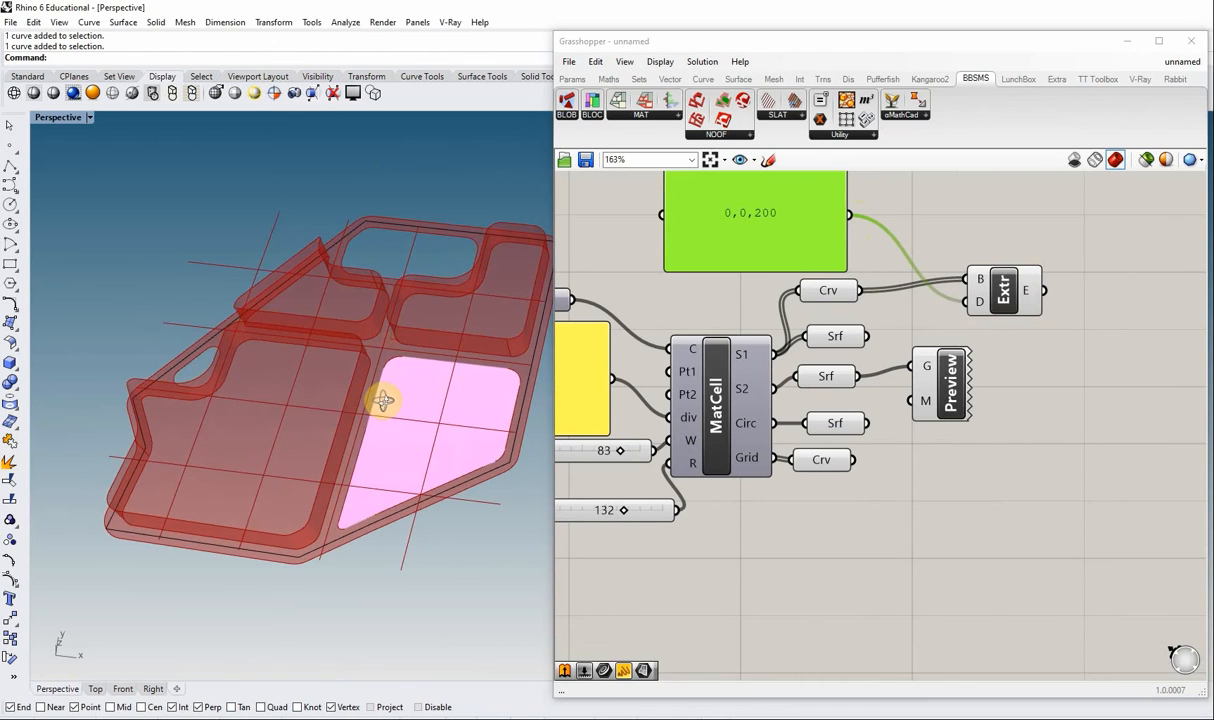
# Move the circulation sliders and the 5,5 panel lower to make room beside MatCell's point inputs
pyautogui.click(922, 473)
pyautogui.scroll(-4, 1029, 415)
pyautogui.scroll(3, 690, 391)
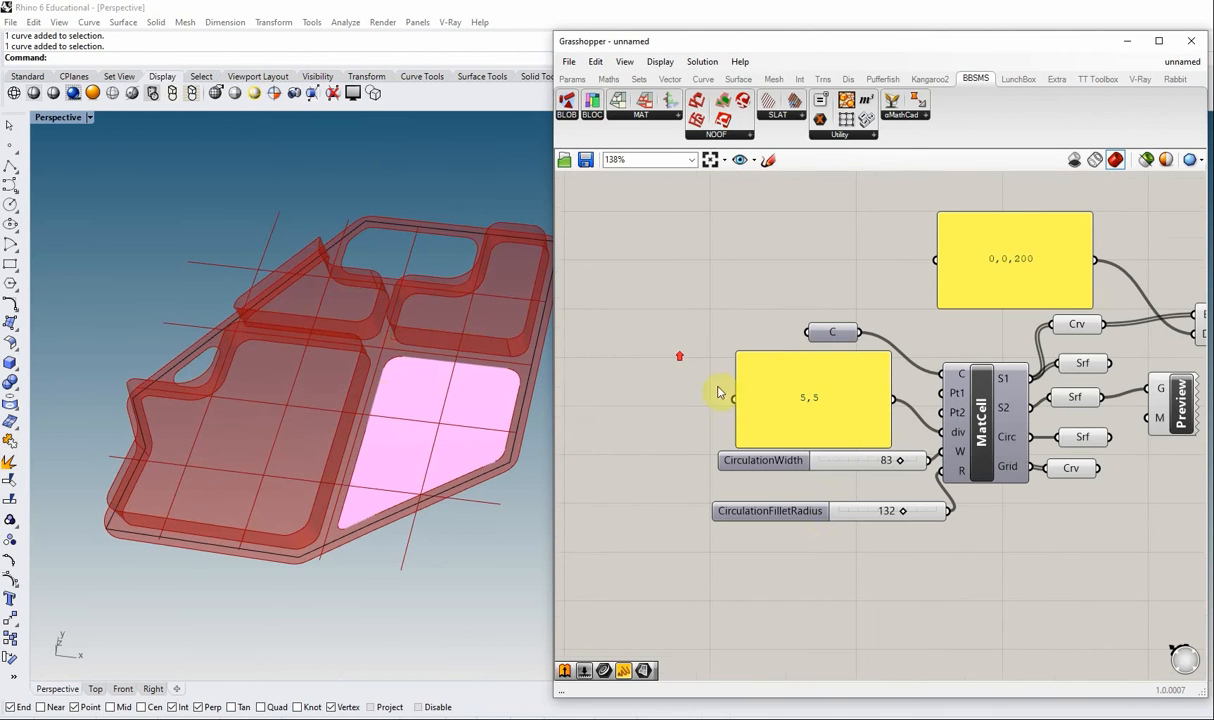
pyautogui.moveTo(785, 523); pyautogui.dragTo(742, 569)
pyautogui.moveTo(778, 406); pyautogui.dragTo(748, 490)
pyautogui.scroll(1, 955, 380)
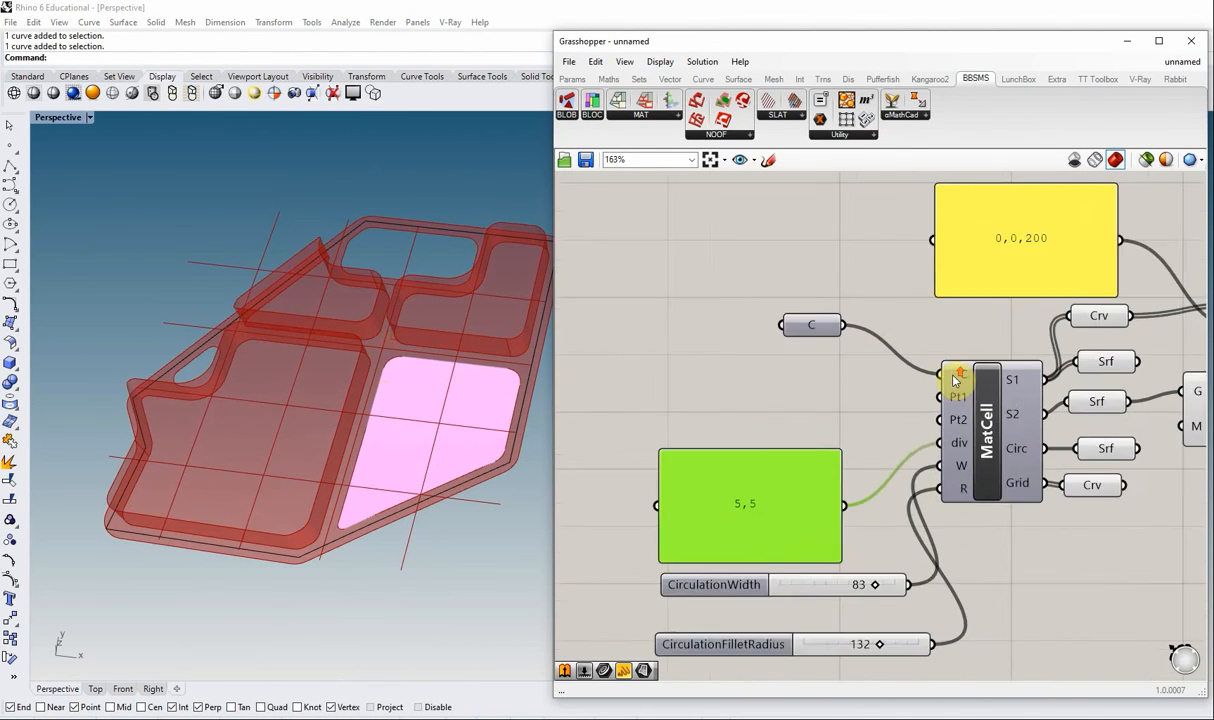
# Extract MatCell's Pt1 input into its own connected parameter
pyautogui.scroll(9, 955, 380)
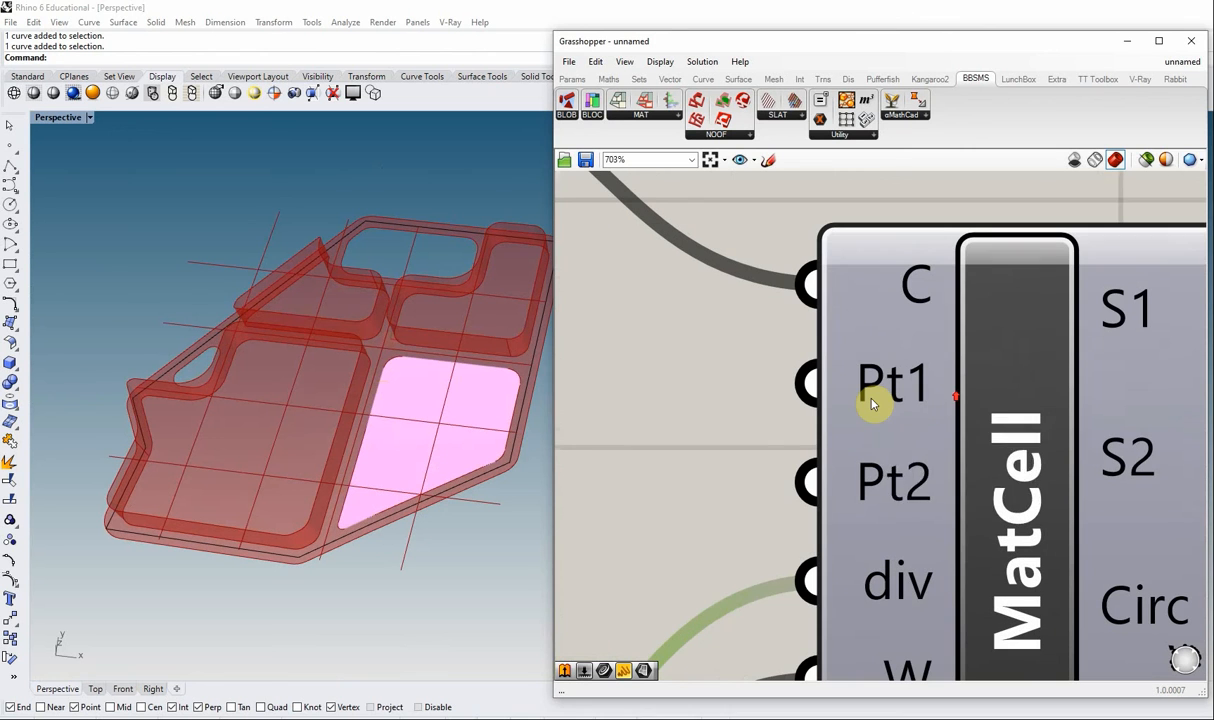
pyautogui.moveTo(872, 403)
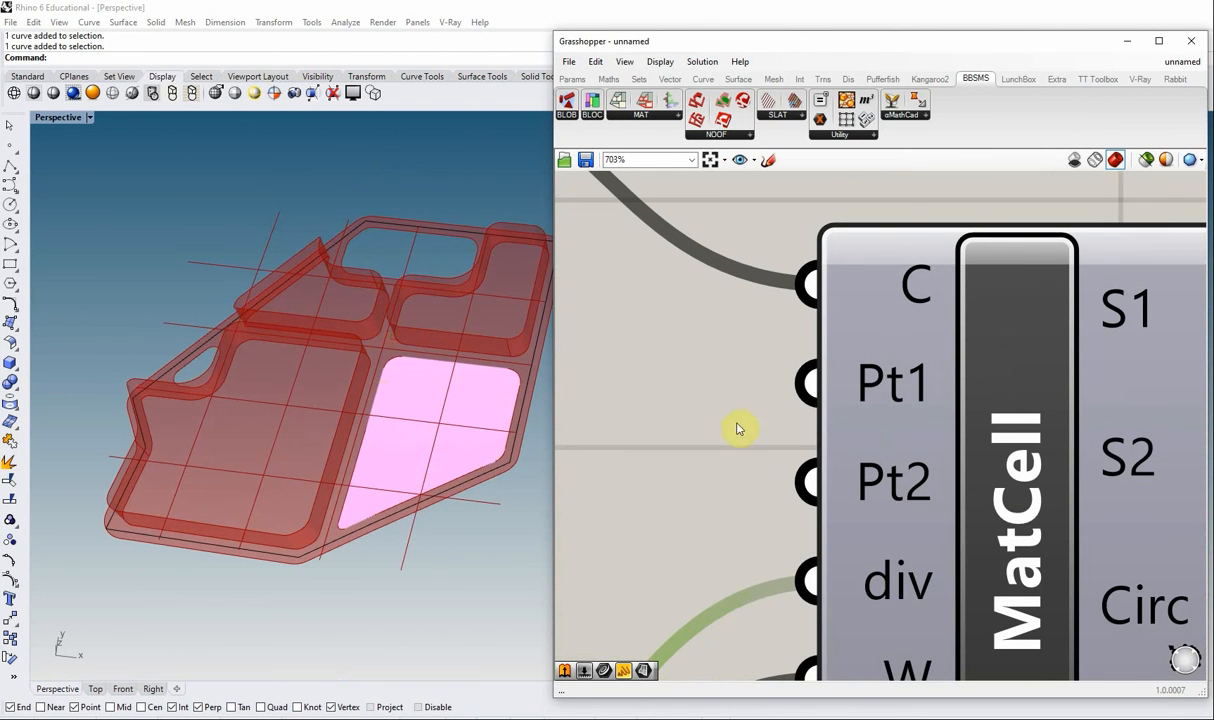
pyautogui.scroll(2, 850, 385)
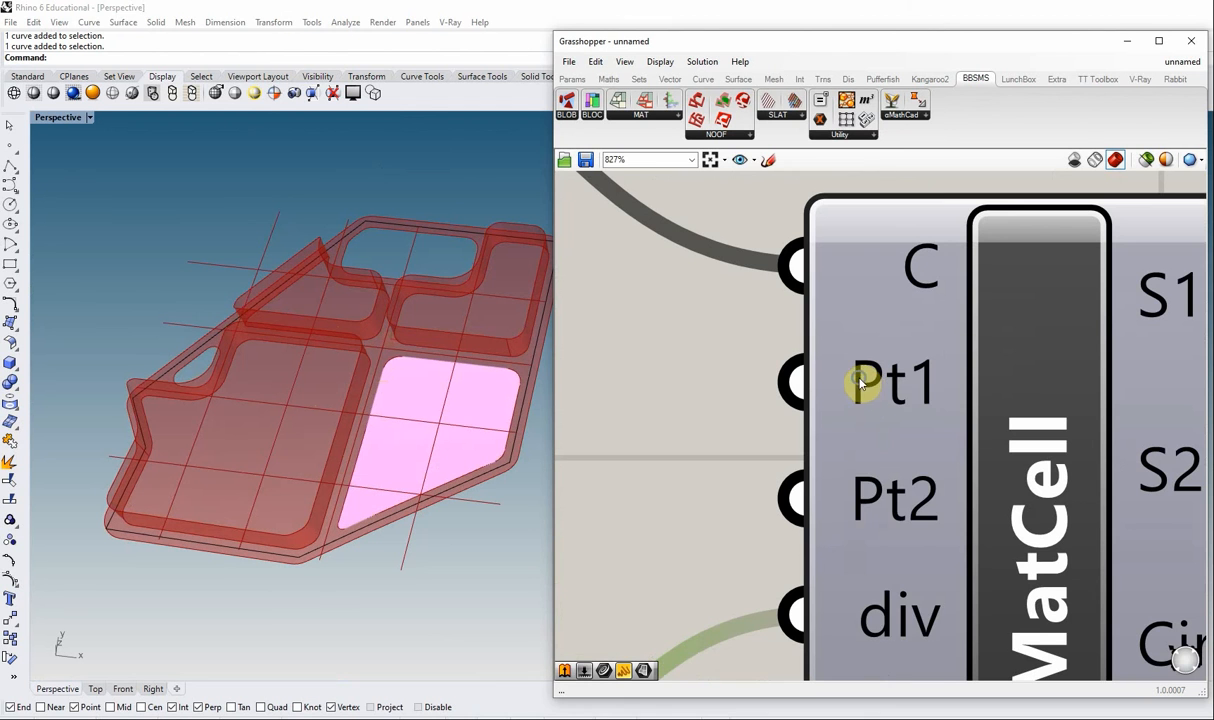
pyautogui.rightClick(860, 385)
pyautogui.click(900, 614)
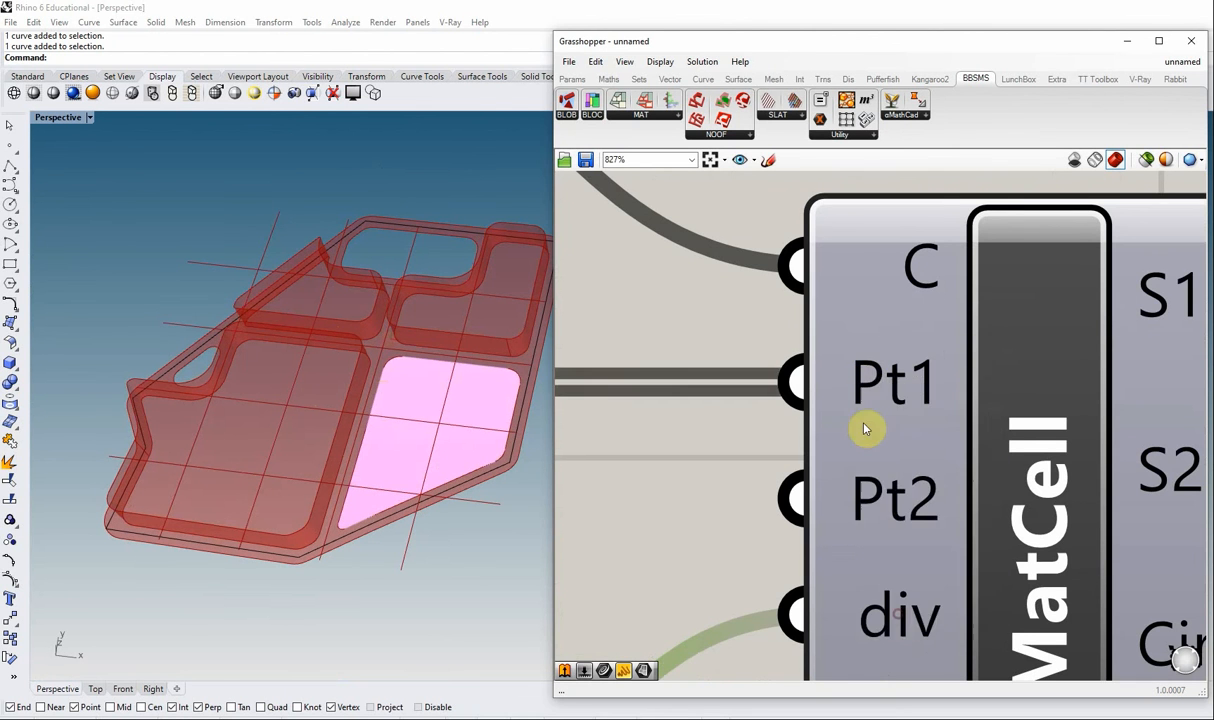
pyautogui.scroll(-5, 862, 392)
pyautogui.moveTo(943, 382); pyautogui.dragTo(1156, 388, button='right')
pyautogui.scroll(1, 778, 400)
pyautogui.click(778, 396)
pyautogui.click(782, 324)
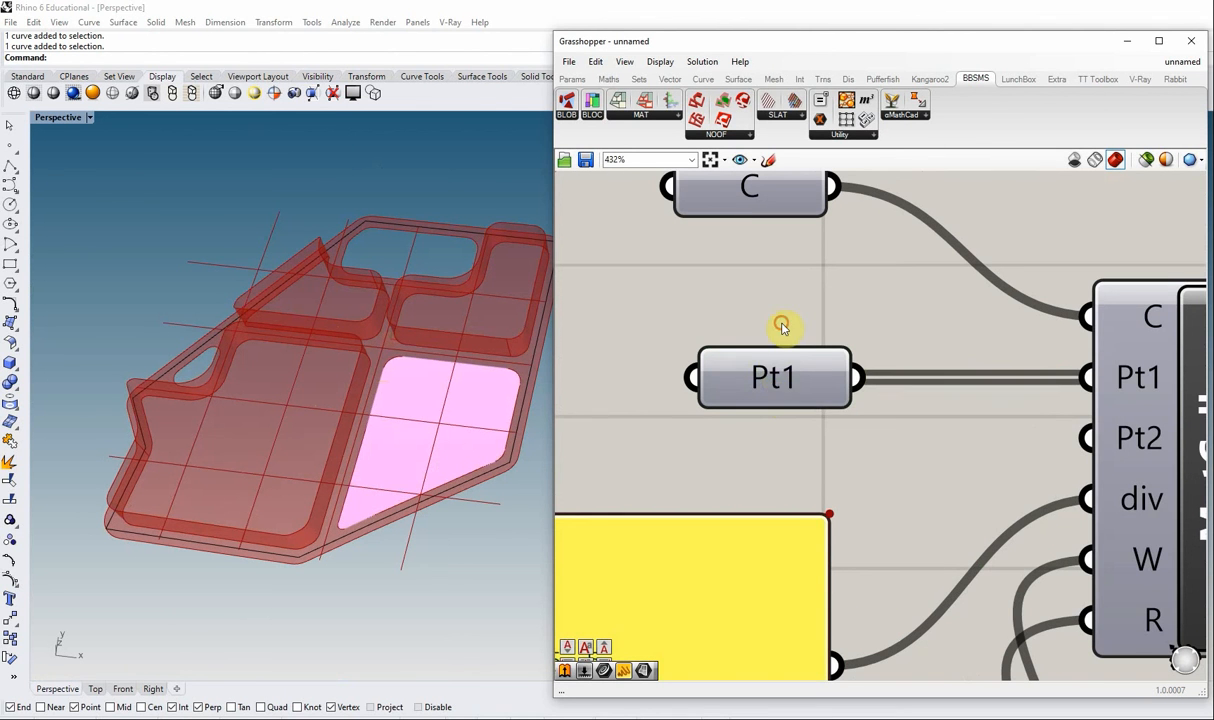
# Turn on the preview of the Pt1 parameter and inspect its points against the S1 cell curves in the viewport
pyautogui.click(776, 378)
pyautogui.scroll(2, 767, 380)
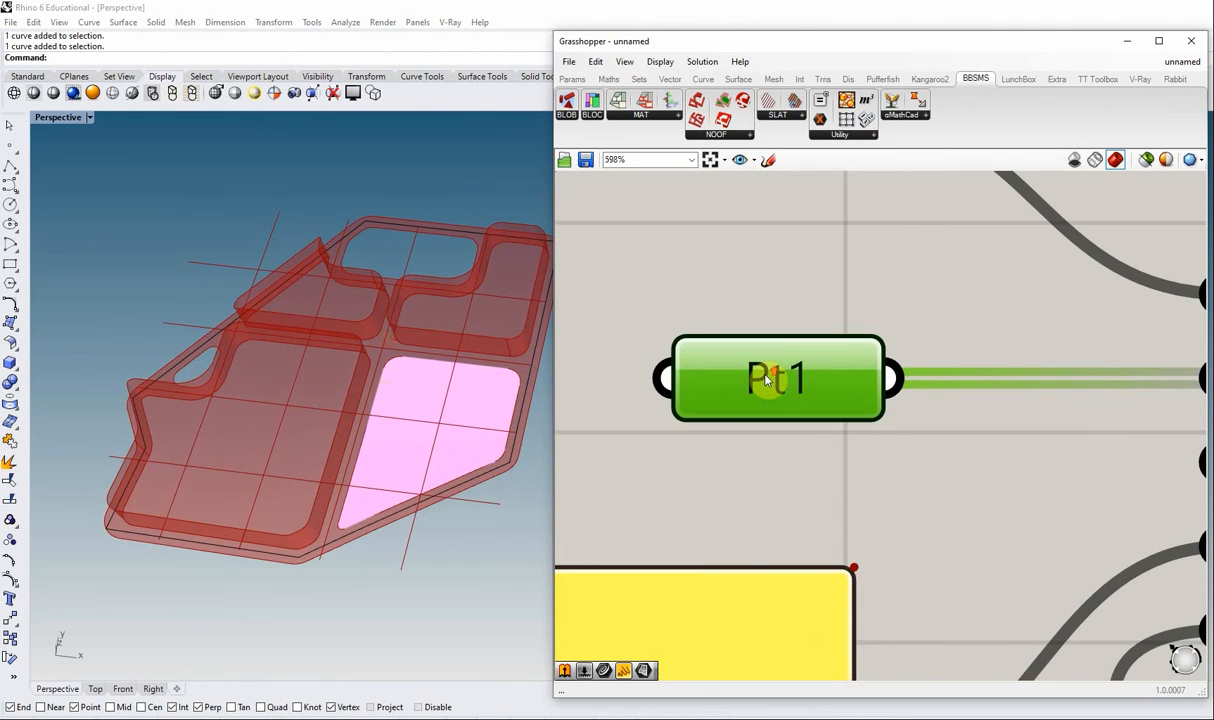
pyautogui.rightClick(766, 379)
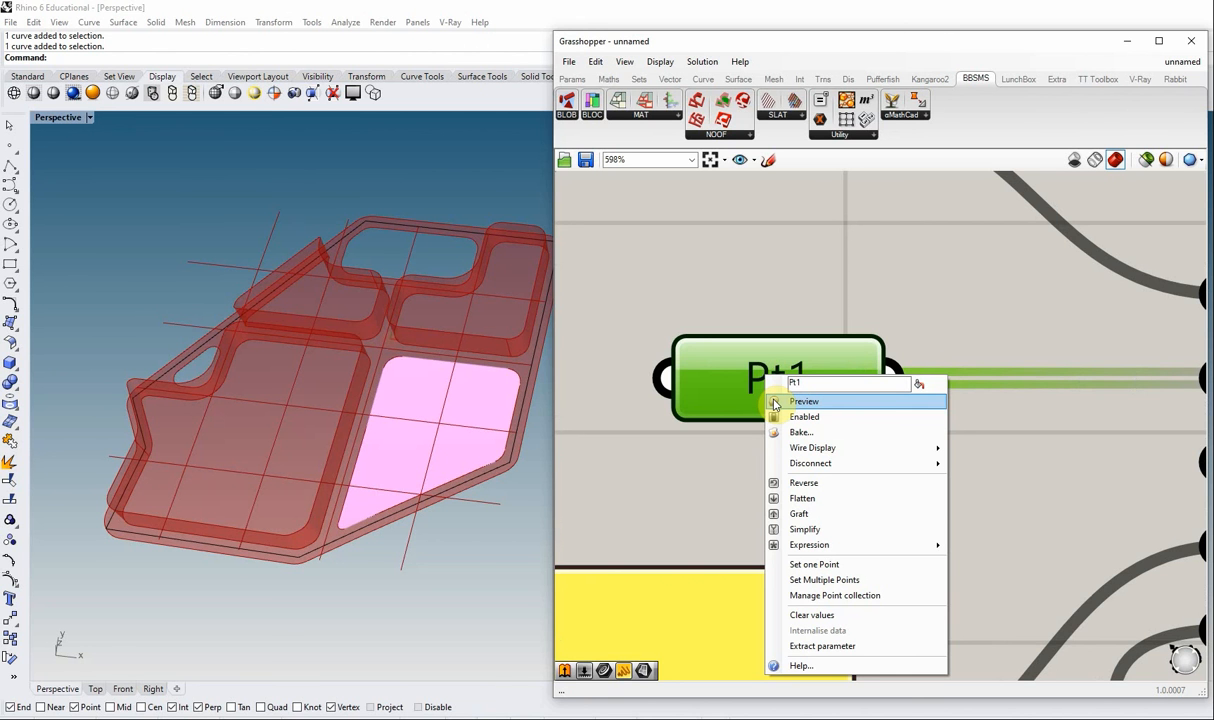
pyautogui.click(775, 402)
pyautogui.scroll(3, 406, 293)
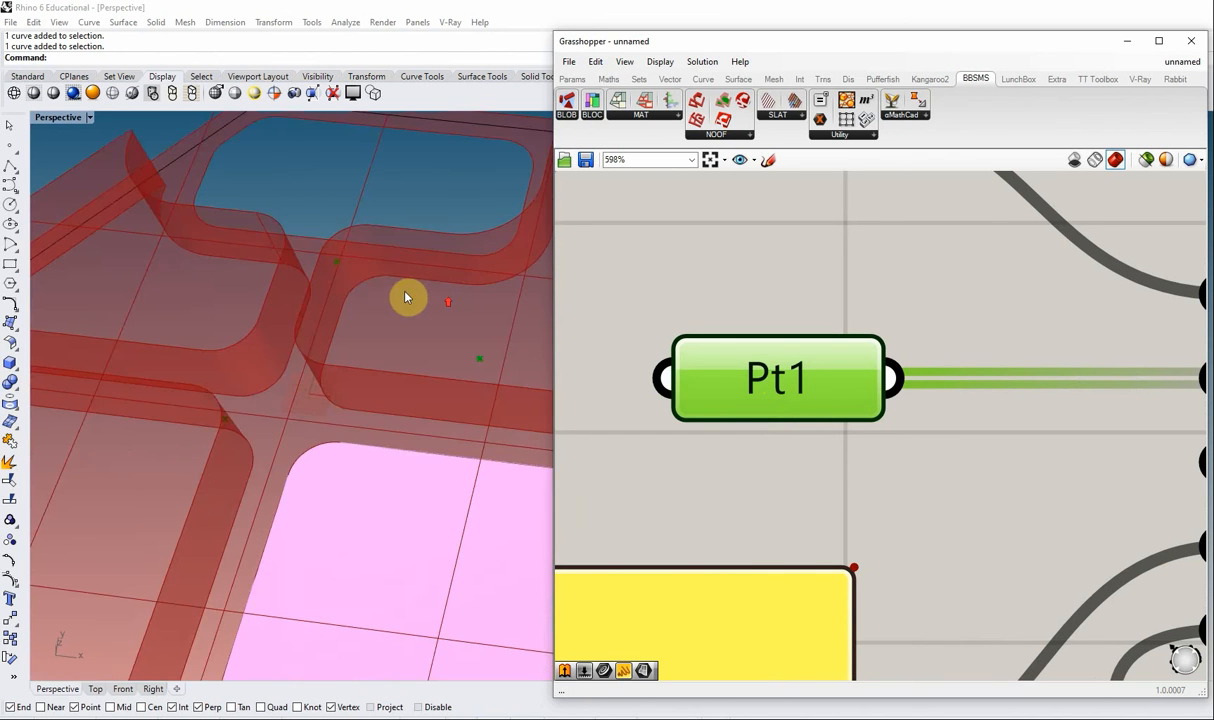
pyautogui.scroll(5, 369, 278)
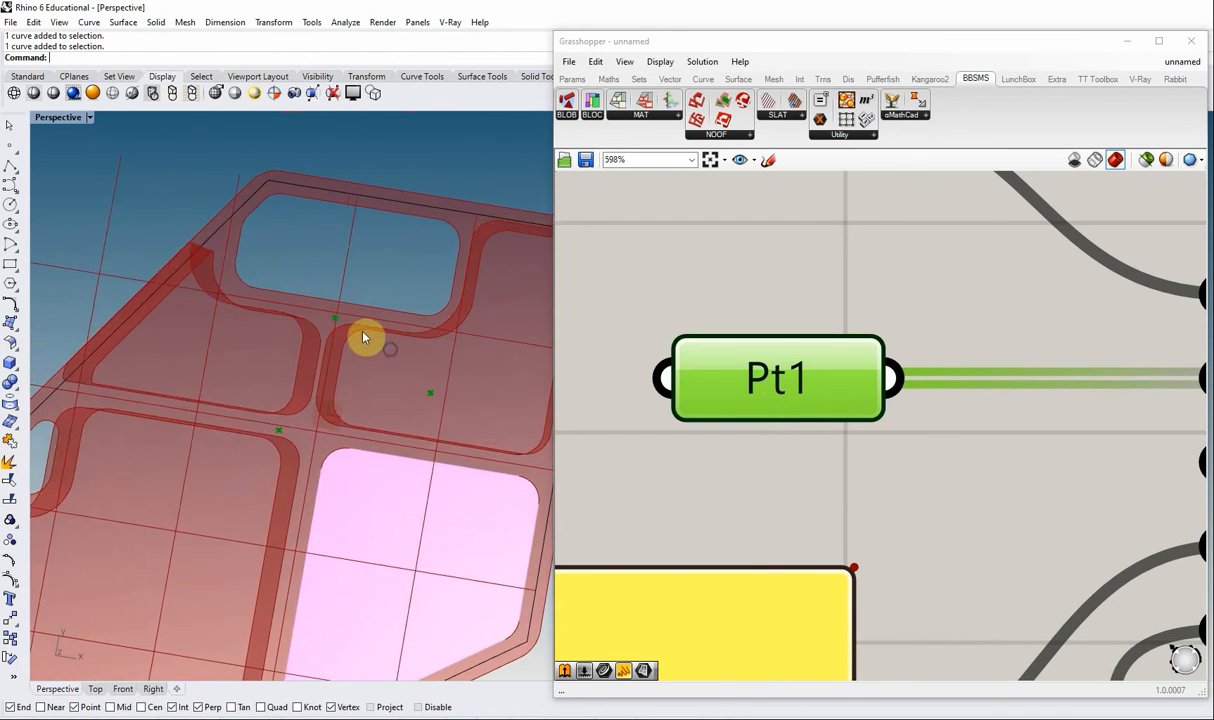
pyautogui.scroll(-8, 330, 346)
pyautogui.moveTo(366, 395); pyautogui.dragTo(366, 339, button='right')
pyautogui.scroll(-5, 700, 270)
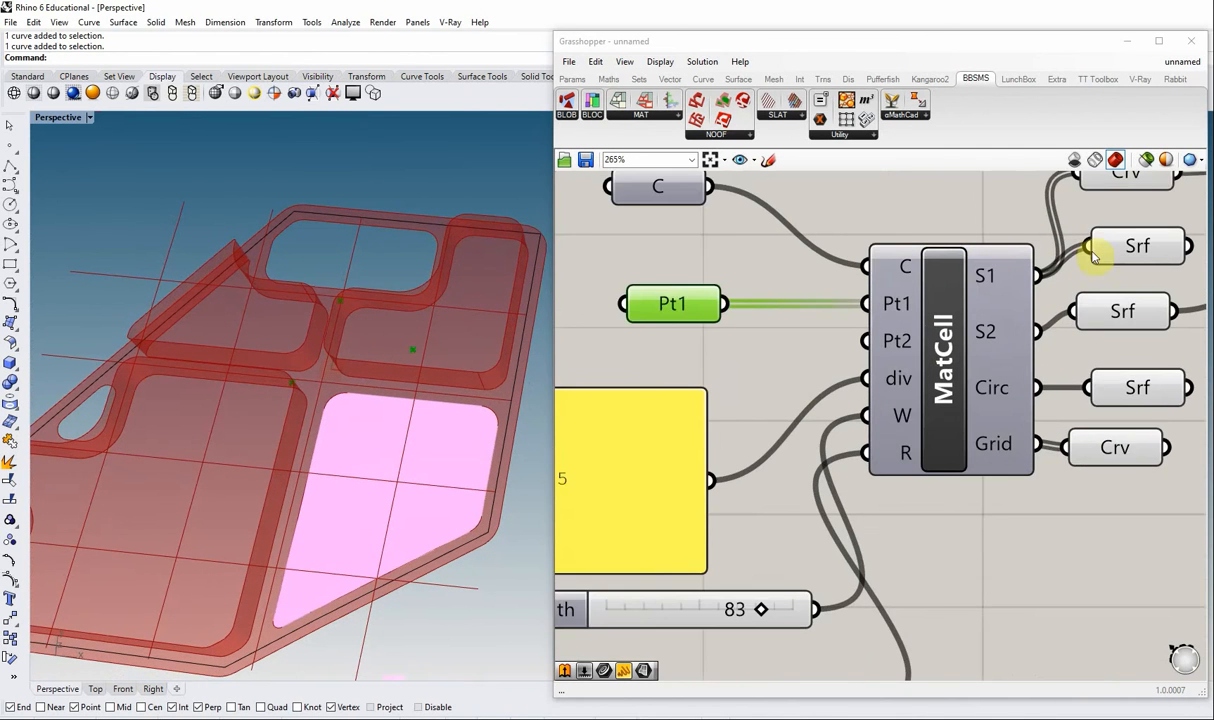
pyautogui.click(1108, 192)
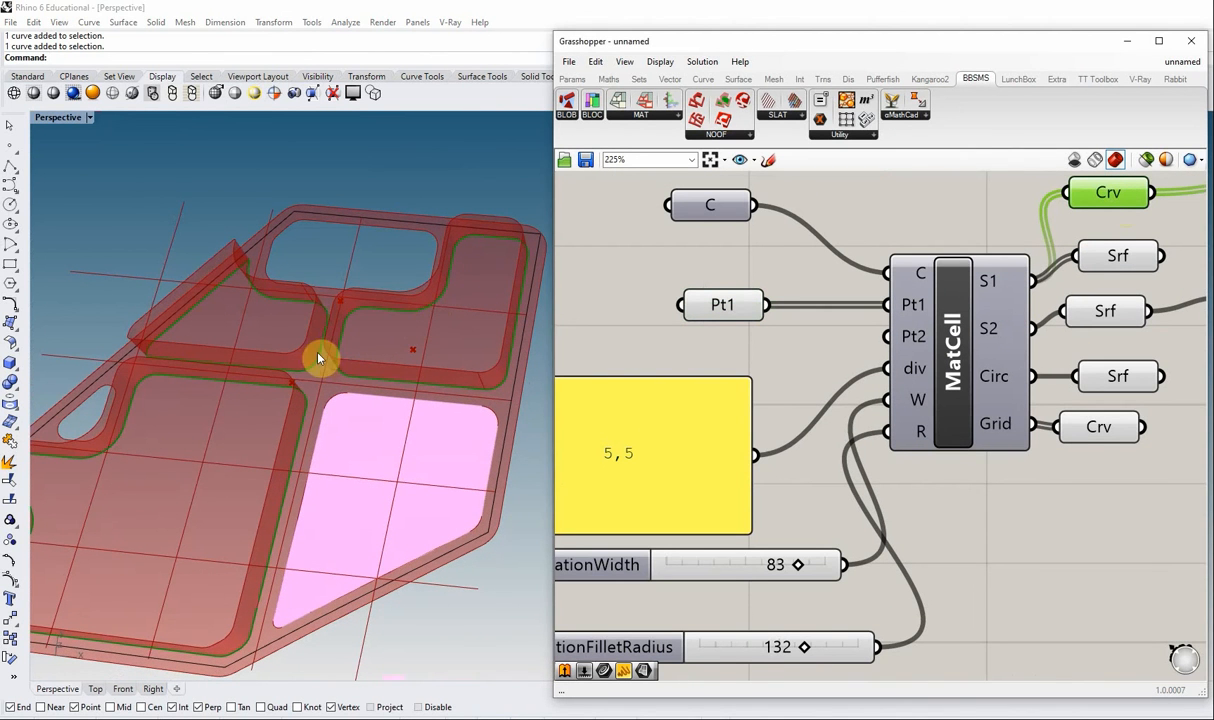
pyautogui.moveTo(318, 358); pyautogui.dragTo(432, 362, button='right')
# Move two Pt1 points in the viewport, one into the large west cell and the easternmost one south across the grid line
pyautogui.click(714, 304)
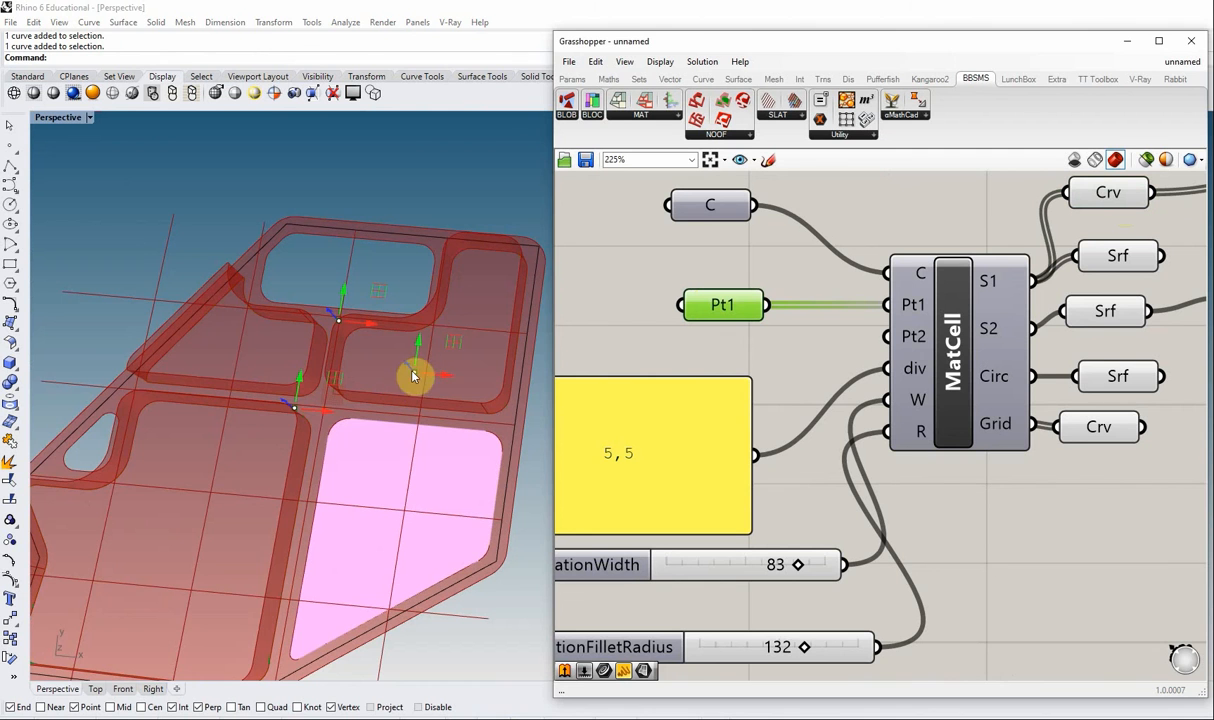
pyautogui.moveTo(294, 411); pyautogui.dragTo(167, 506)
pyautogui.scroll(-2, 277, 399)
pyautogui.scroll(2, 405, 408)
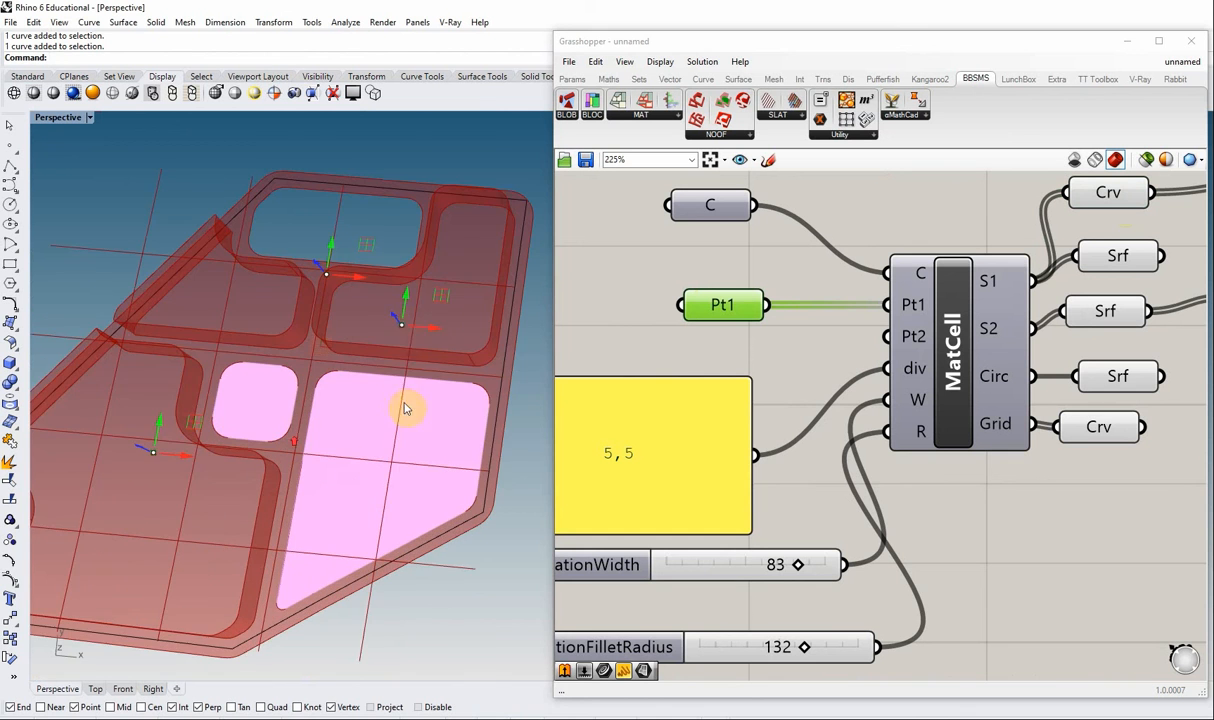
pyautogui.moveTo(403, 333); pyautogui.dragTo(408, 336)
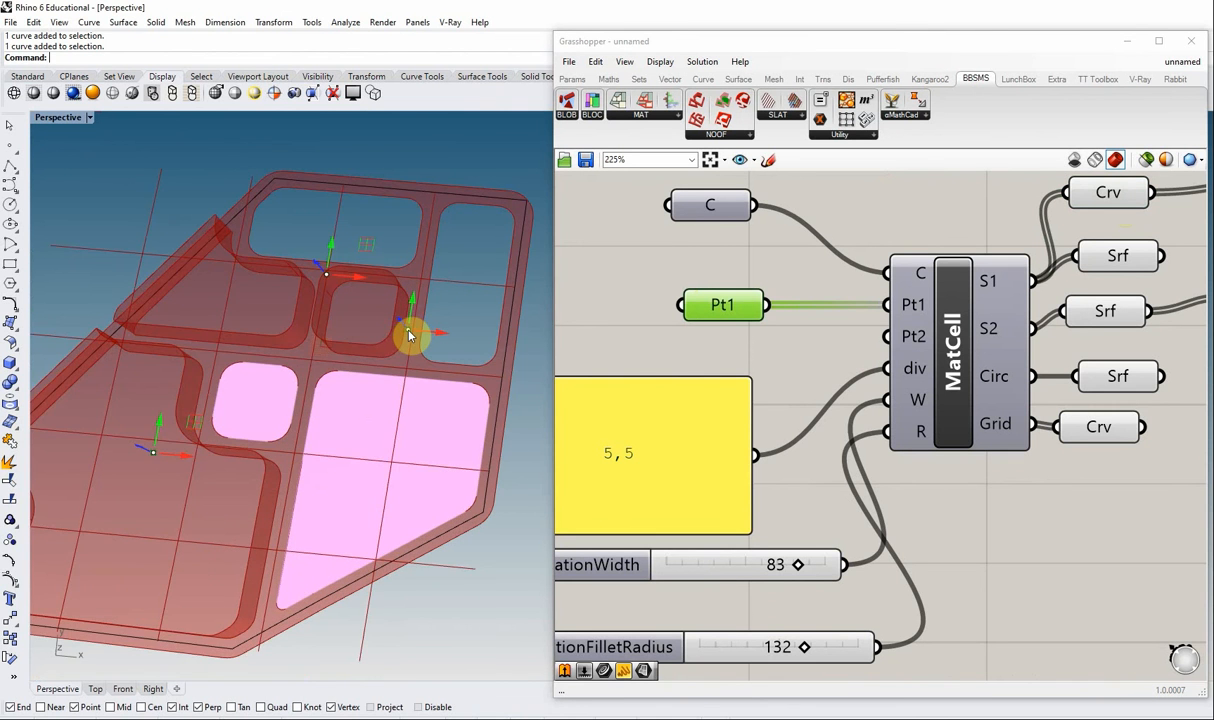
pyautogui.moveTo(298, 460); pyautogui.dragTo(447, 306, button='right')
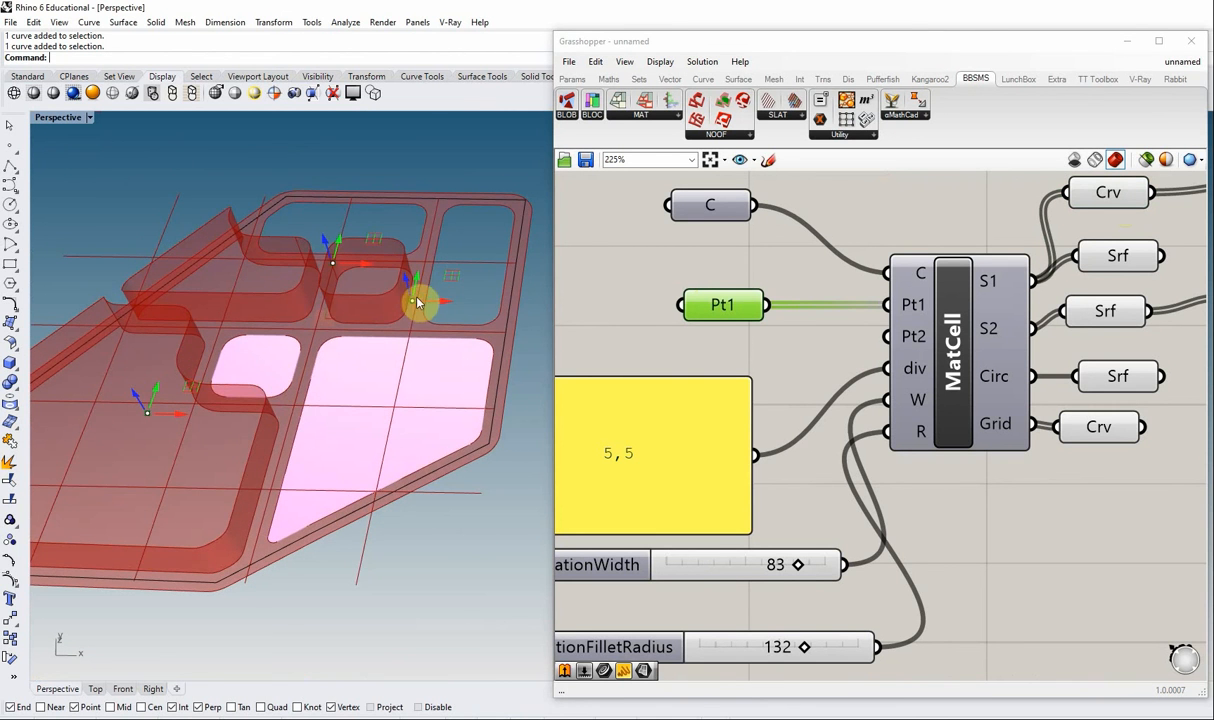
pyautogui.moveTo(417, 302); pyautogui.dragTo(414, 345)
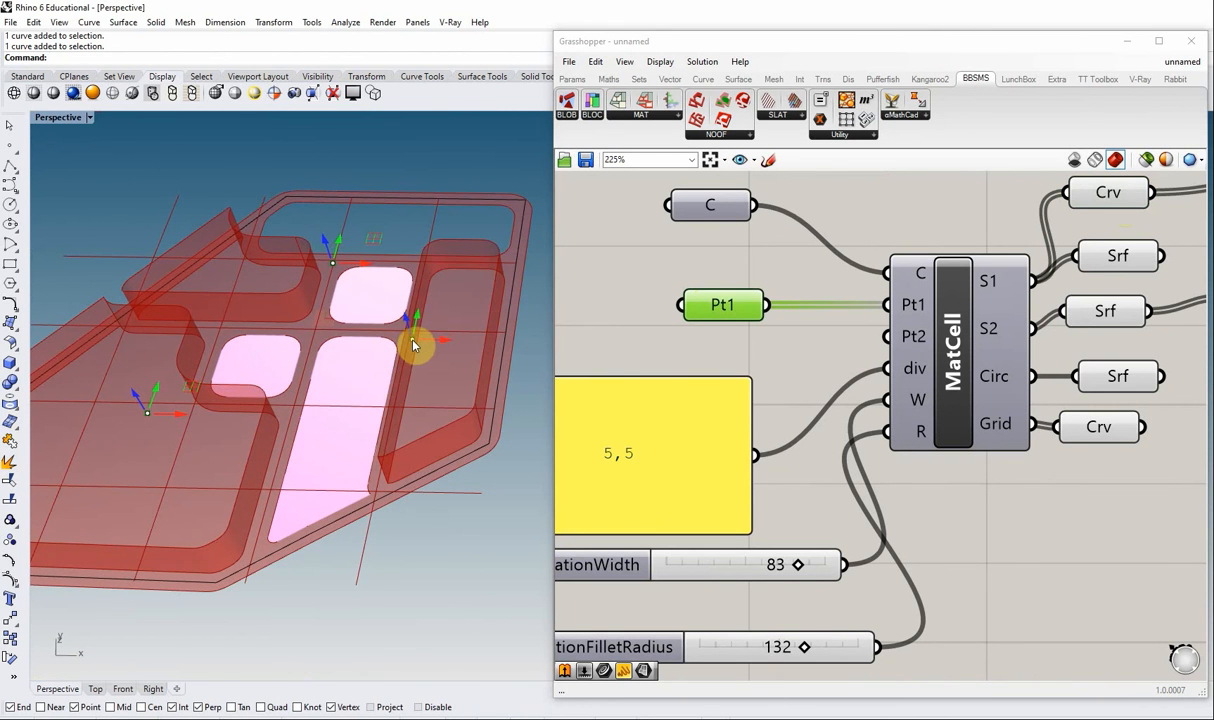
# Try 5,15 as the grid division in the panel feeding div and restore it to 5,5
pyautogui.doubleClick(595, 445)
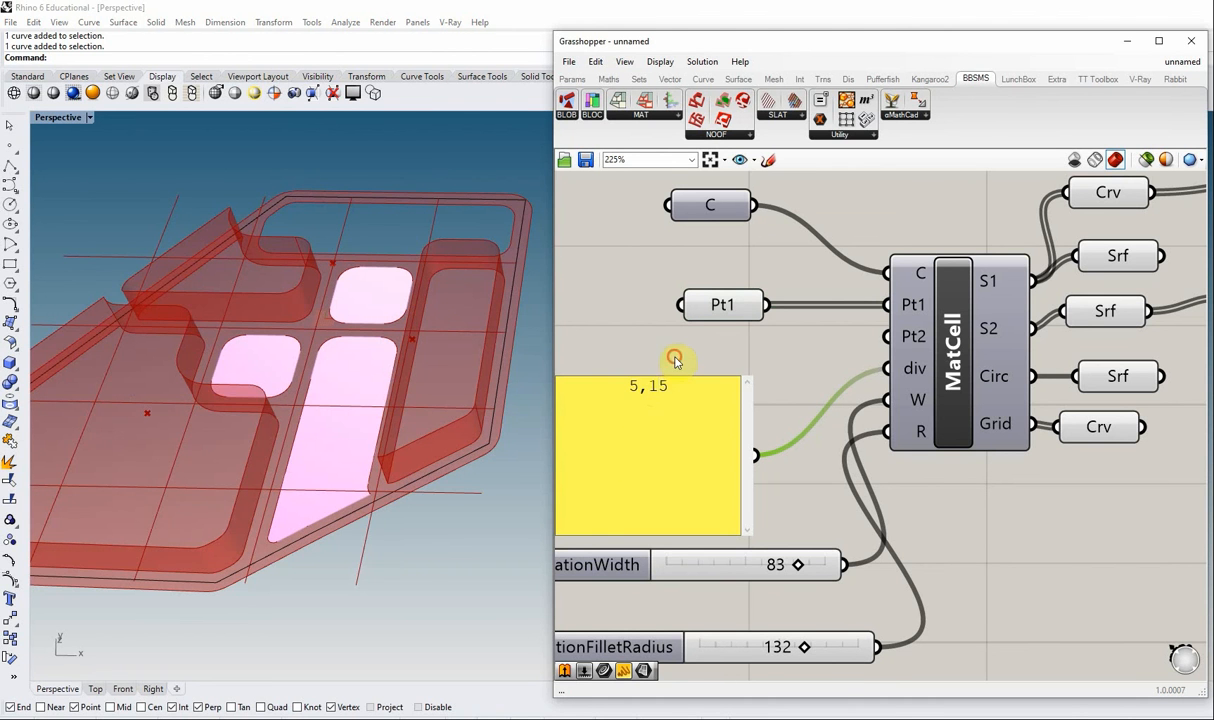
pyautogui.click(675, 360)
pyautogui.click(628, 453)
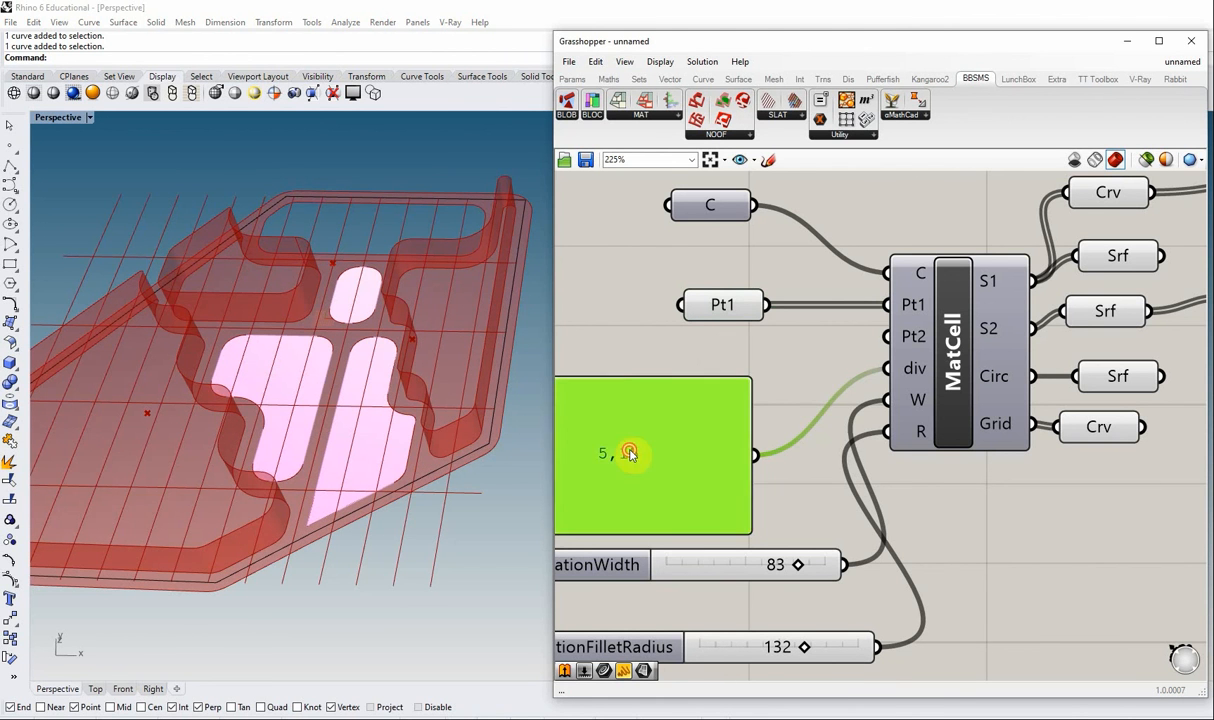
pyautogui.doubleClick(628, 453)
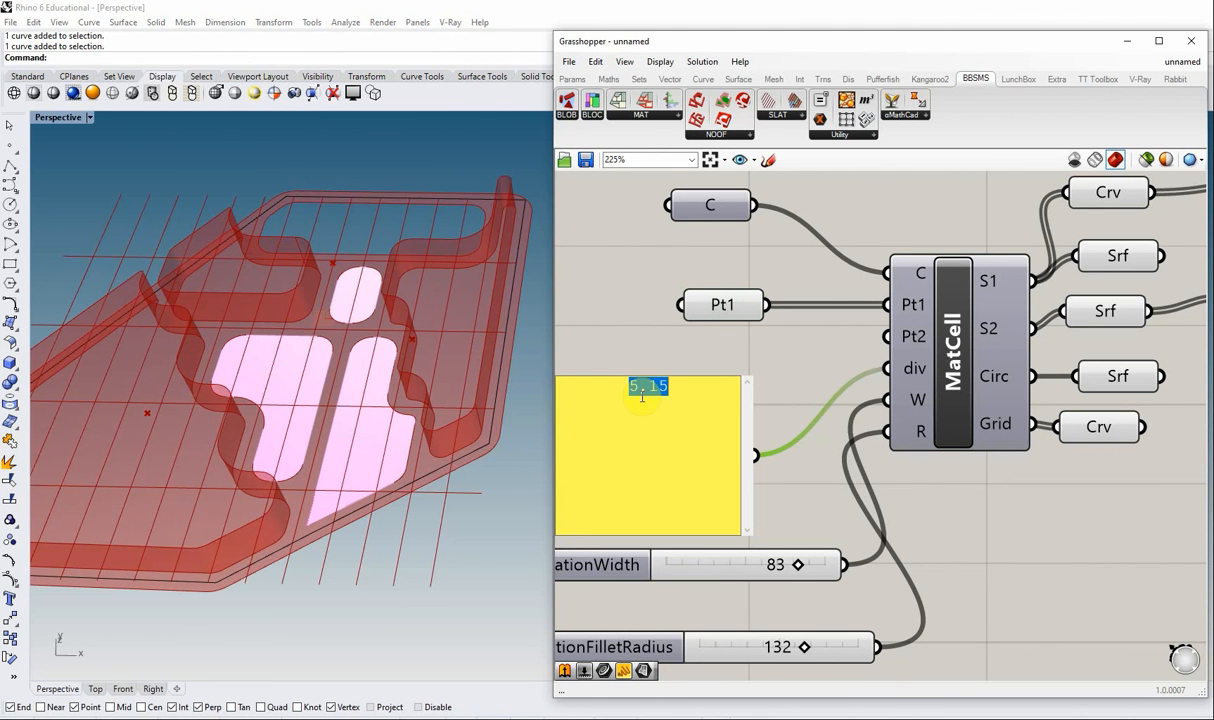
pyautogui.write('5')
pyautogui.click(686, 360)
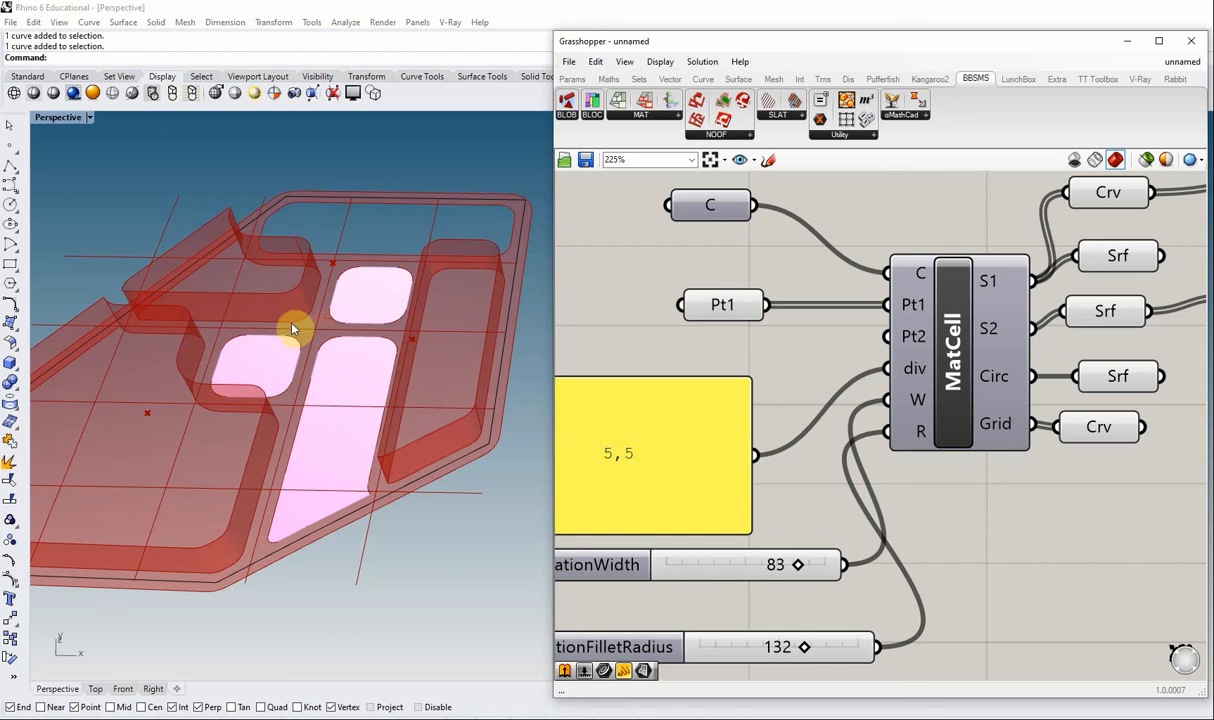
# Move the Pt1 parameter up beneath the C parameter and examine its points in the viewport
pyautogui.click(405, 357)
pyautogui.scroll(1, 405, 357)
pyautogui.moveTo(716, 304); pyautogui.dragTo(710, 270)
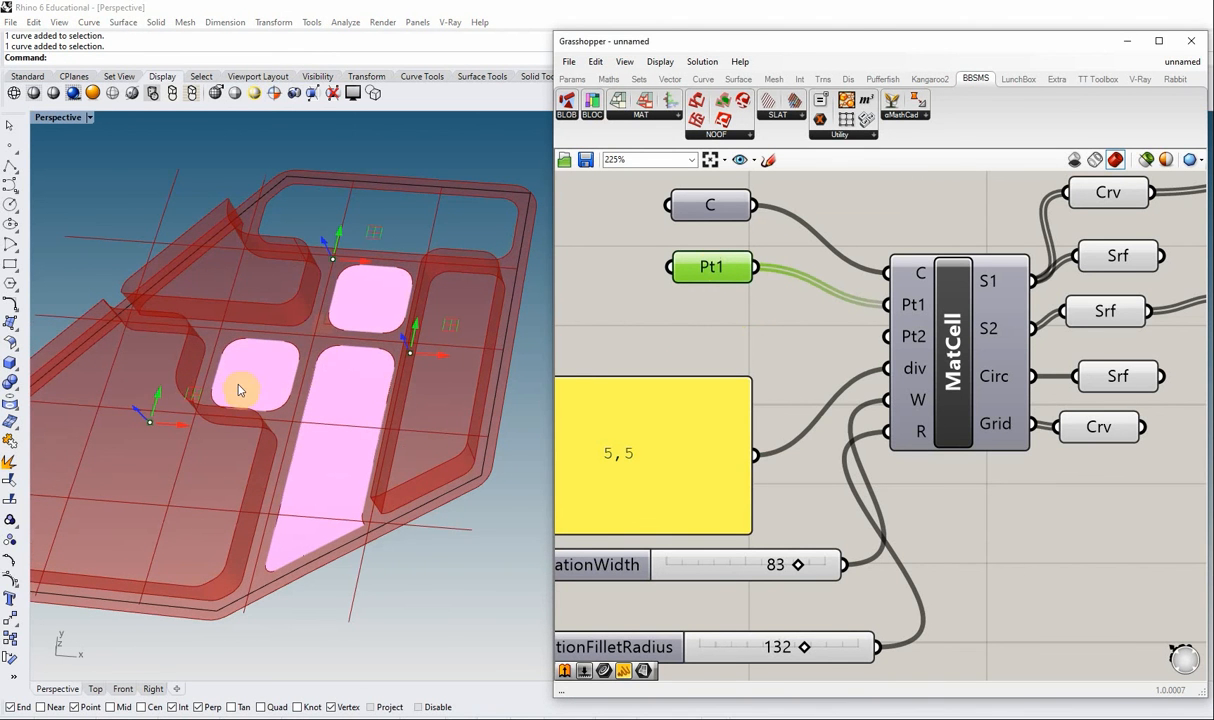
pyautogui.moveTo(405, 358)
pyautogui.mouseDown(button='right')
pyautogui.moveTo(398, 401)
pyautogui.moveTo(397, 373)
pyautogui.mouseUp(button='right')
pyautogui.scroll(4, 293, 346)
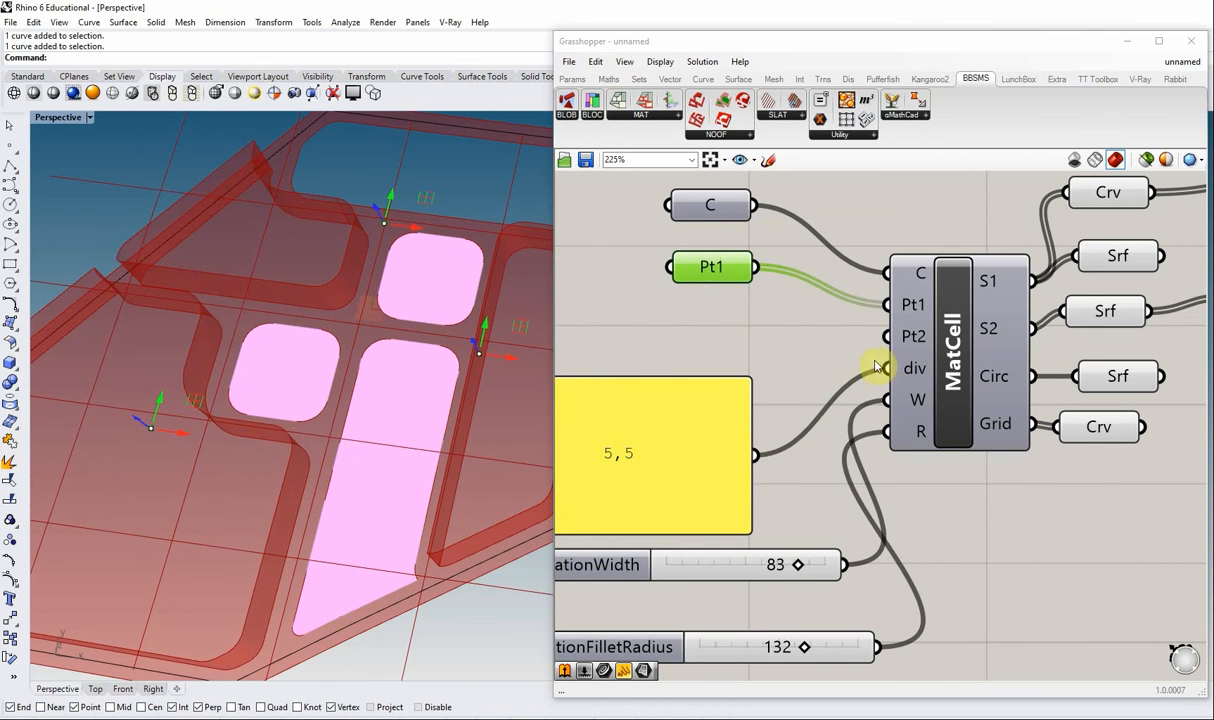
# Extract MatCell's Pt2 input into its own connected parameter and turn on that parameter's preview
pyautogui.click(916, 338)
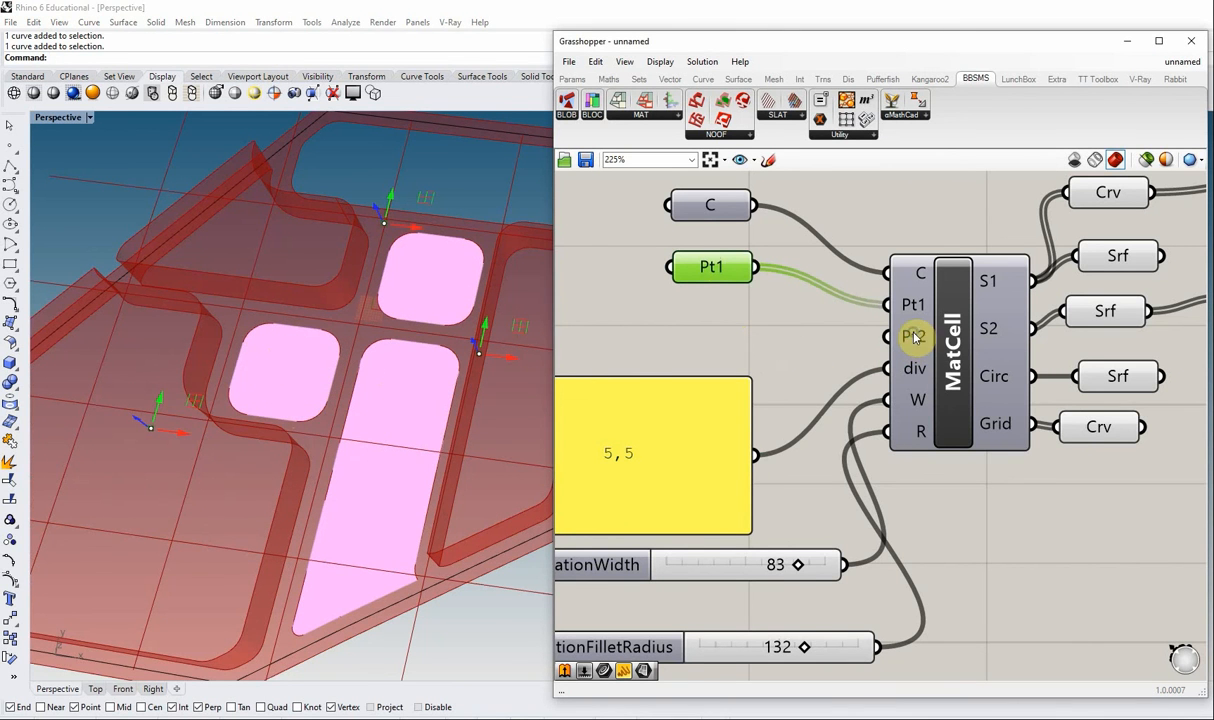
pyautogui.rightClick(916, 338)
pyautogui.click(900, 532)
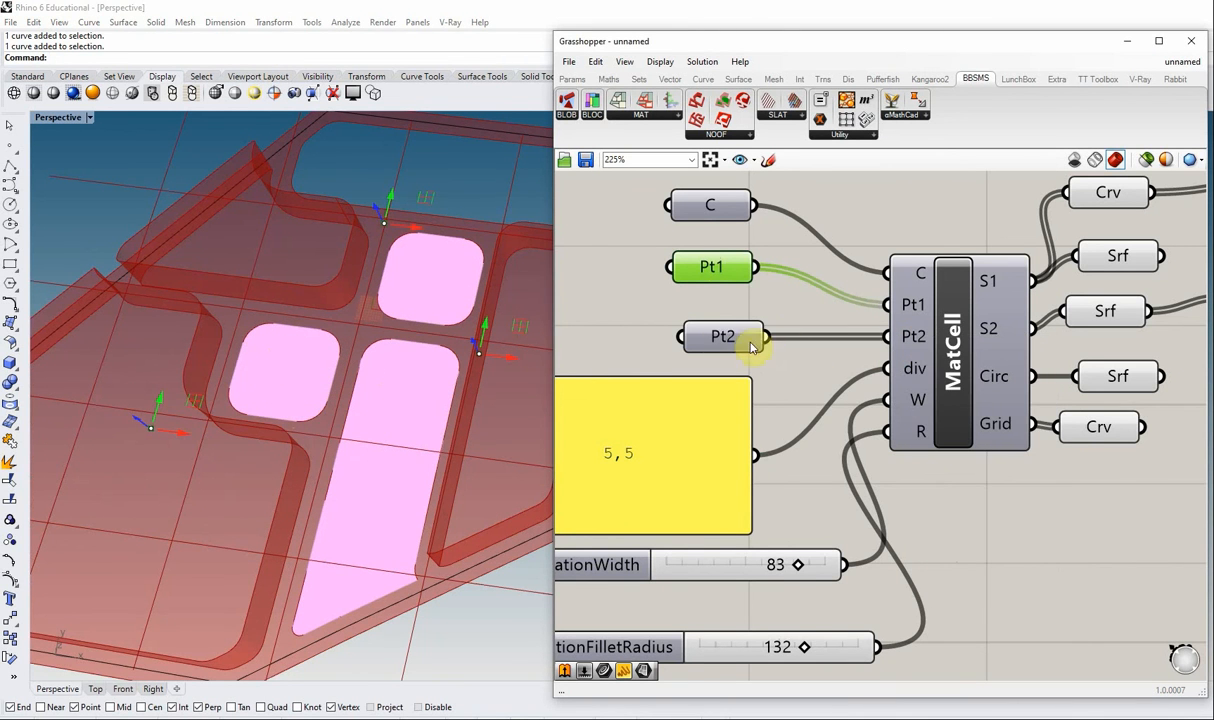
pyautogui.click(719, 337)
pyautogui.rightClick(719, 337)
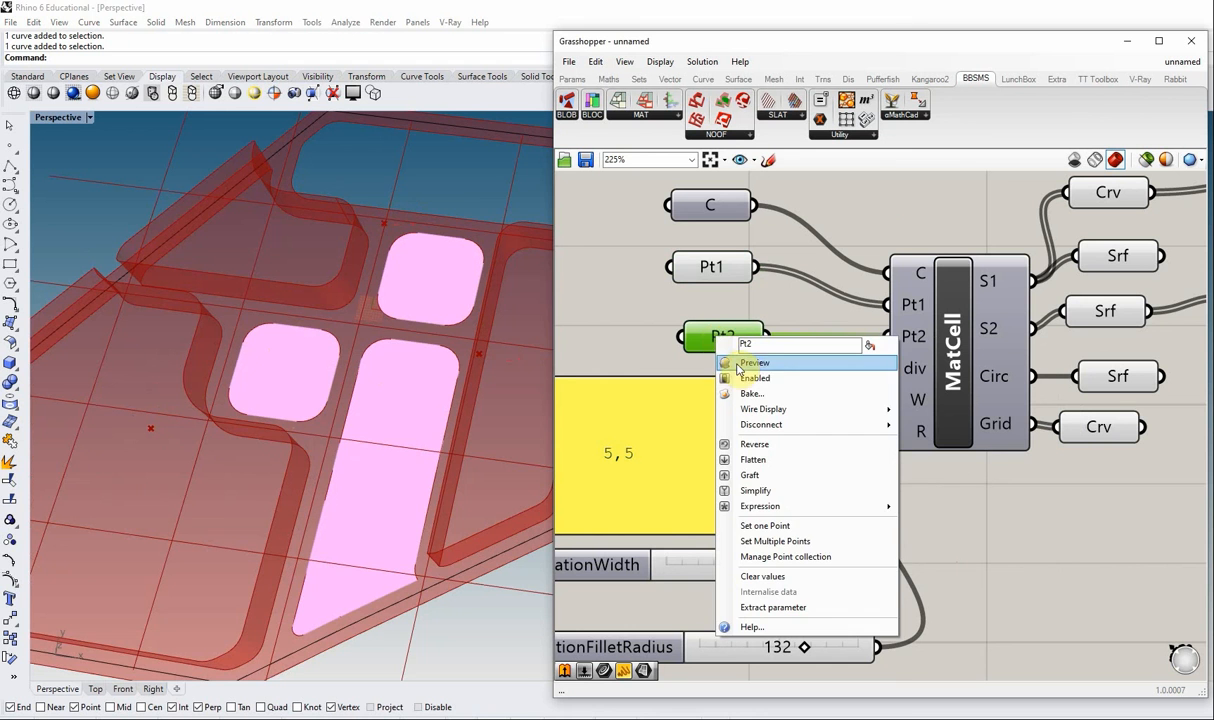
pyautogui.click(737, 364)
# Move two Pt2 points in the viewport farther south to reshape the pink S2 cells, and inspect the layout
pyautogui.moveTo(433, 343); pyautogui.dragTo(558, 300, button='right')
pyautogui.click(690, 326)
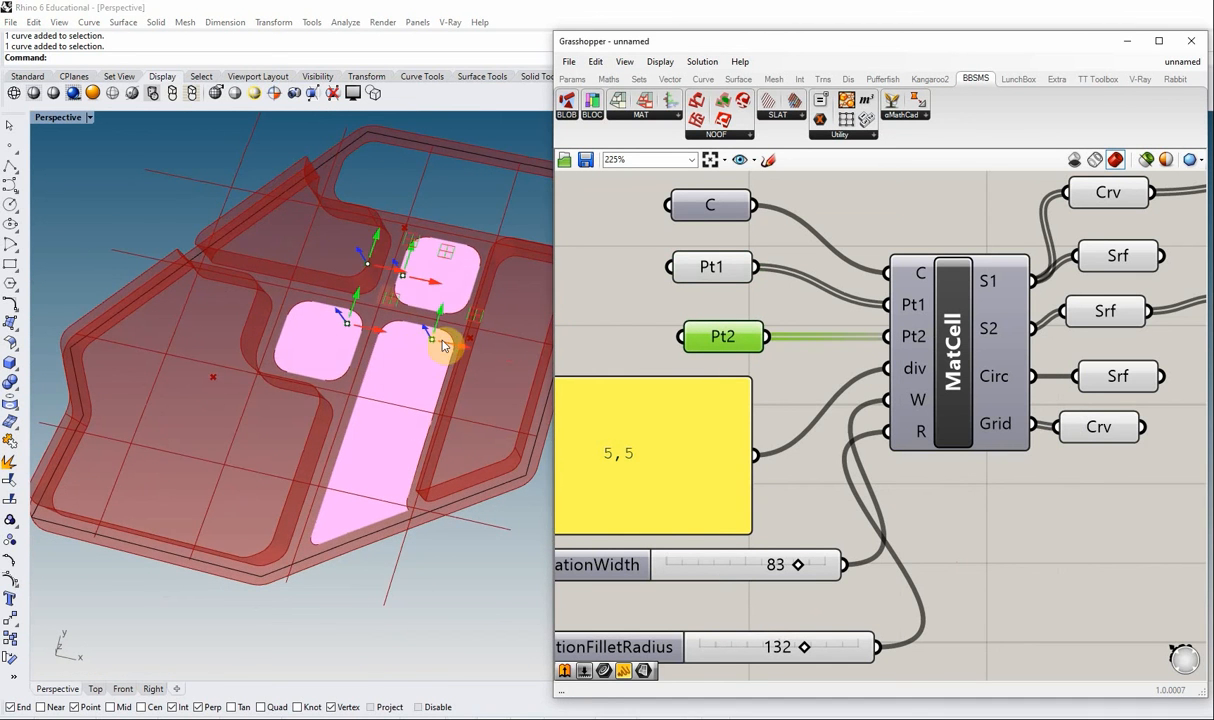
pyautogui.moveTo(432, 343); pyautogui.dragTo(406, 425)
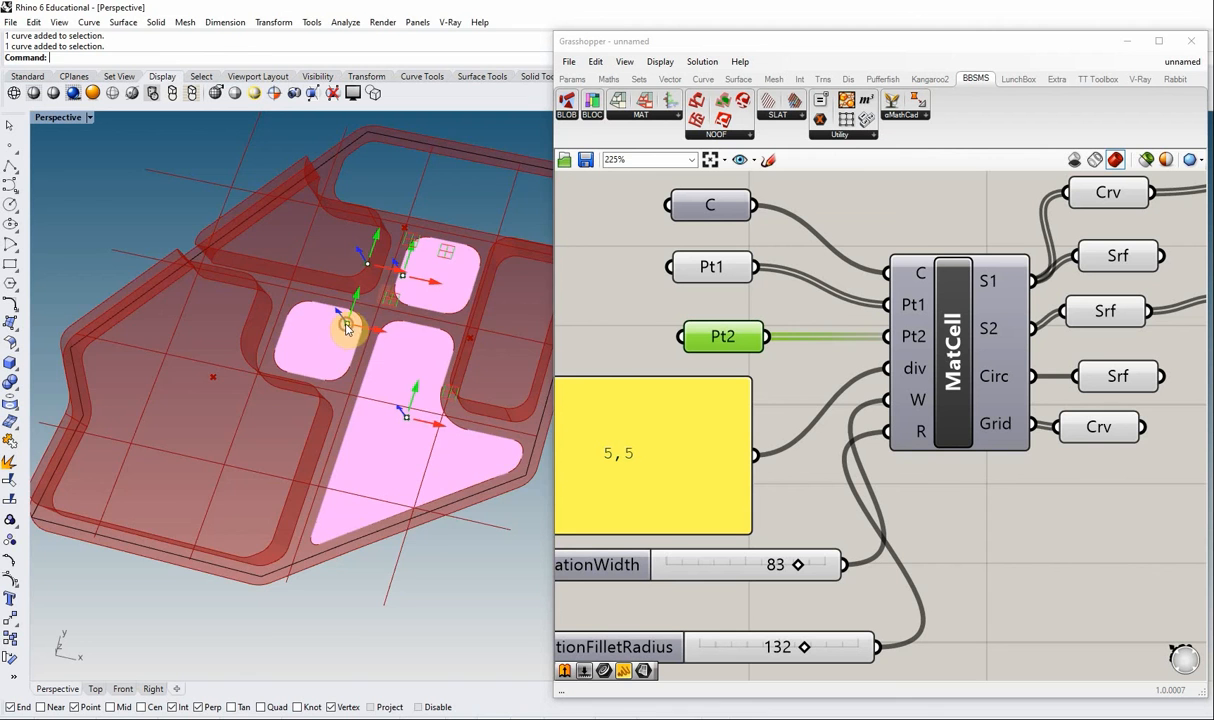
pyautogui.moveTo(347, 326); pyautogui.dragTo(304, 363)
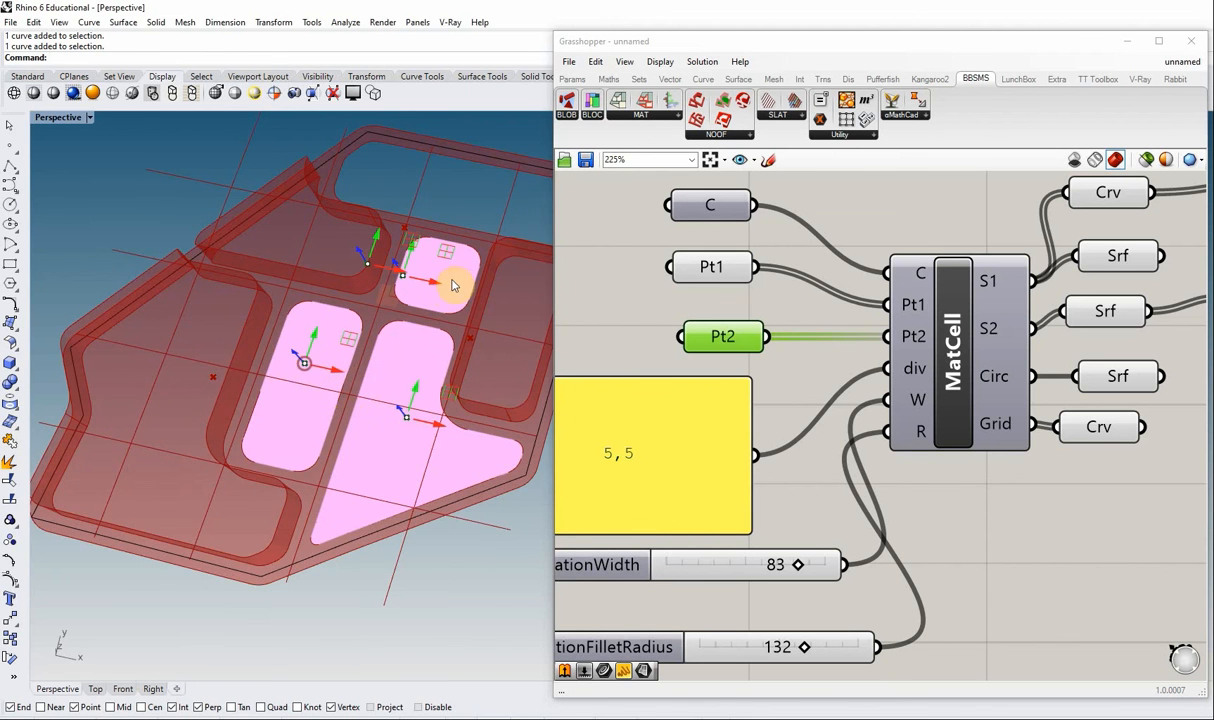
pyautogui.moveTo(360, 379); pyautogui.dragTo(420, 415, button='right')
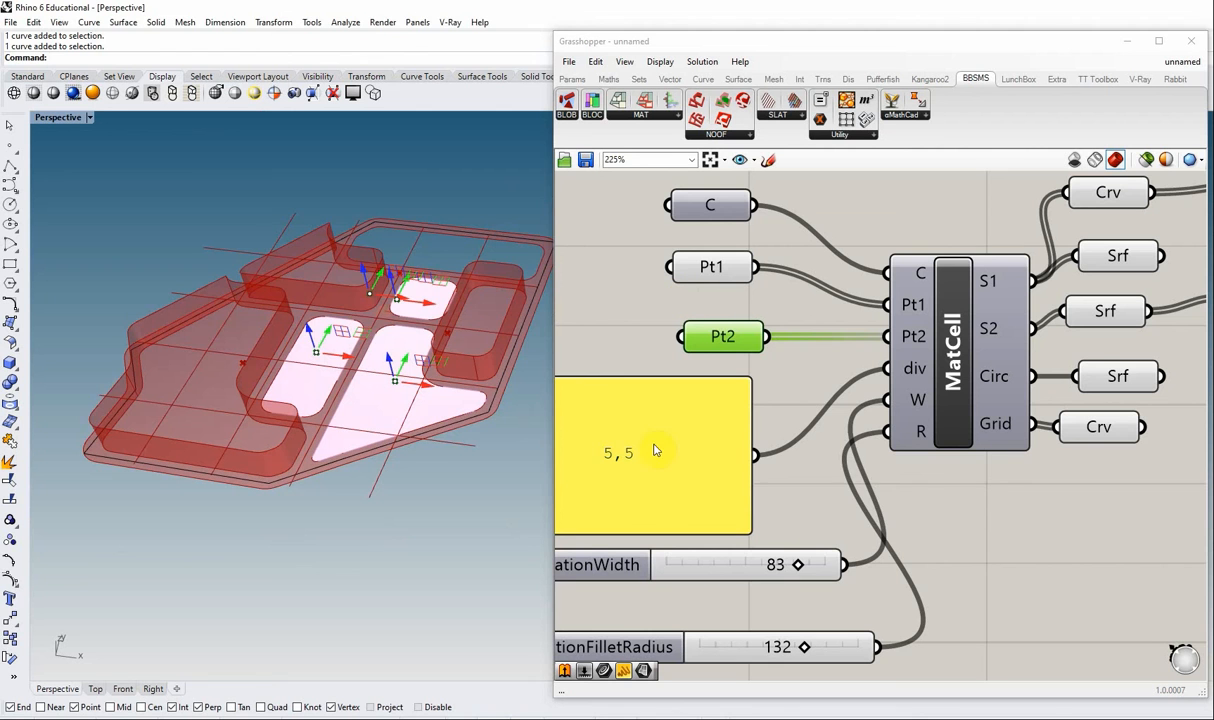
pyautogui.moveTo(425, 414); pyautogui.dragTo(383, 390, button='right')
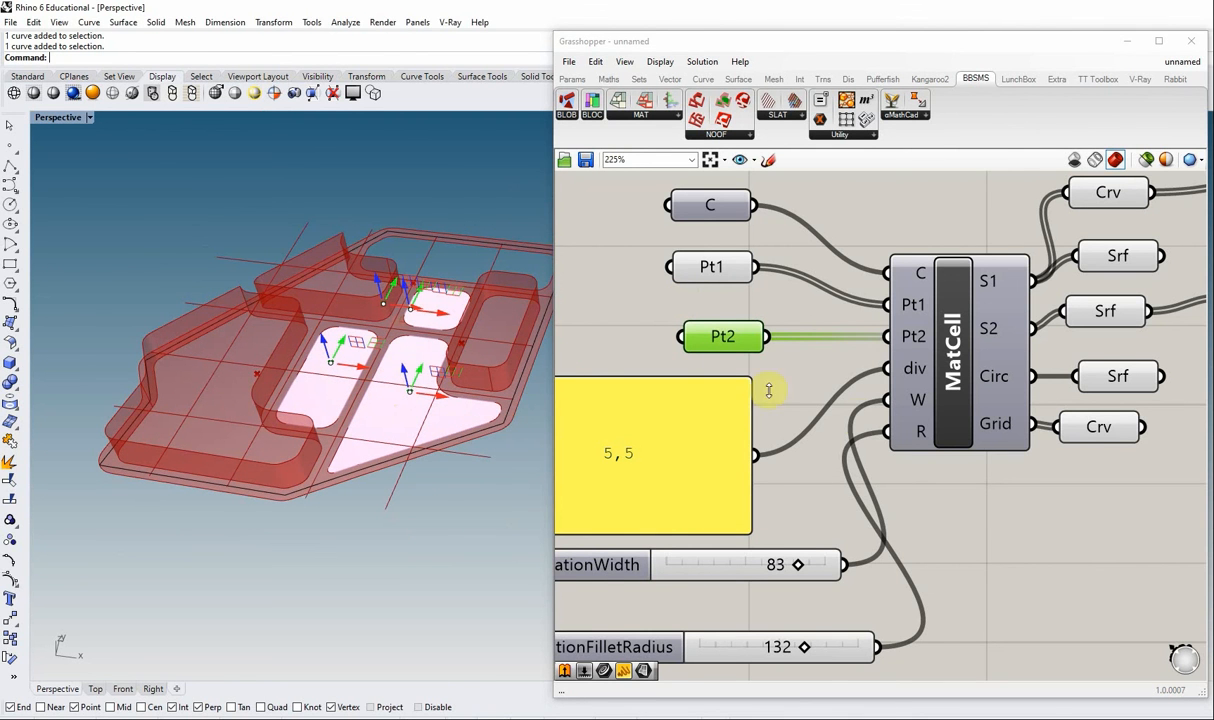
pyautogui.click(823, 375)
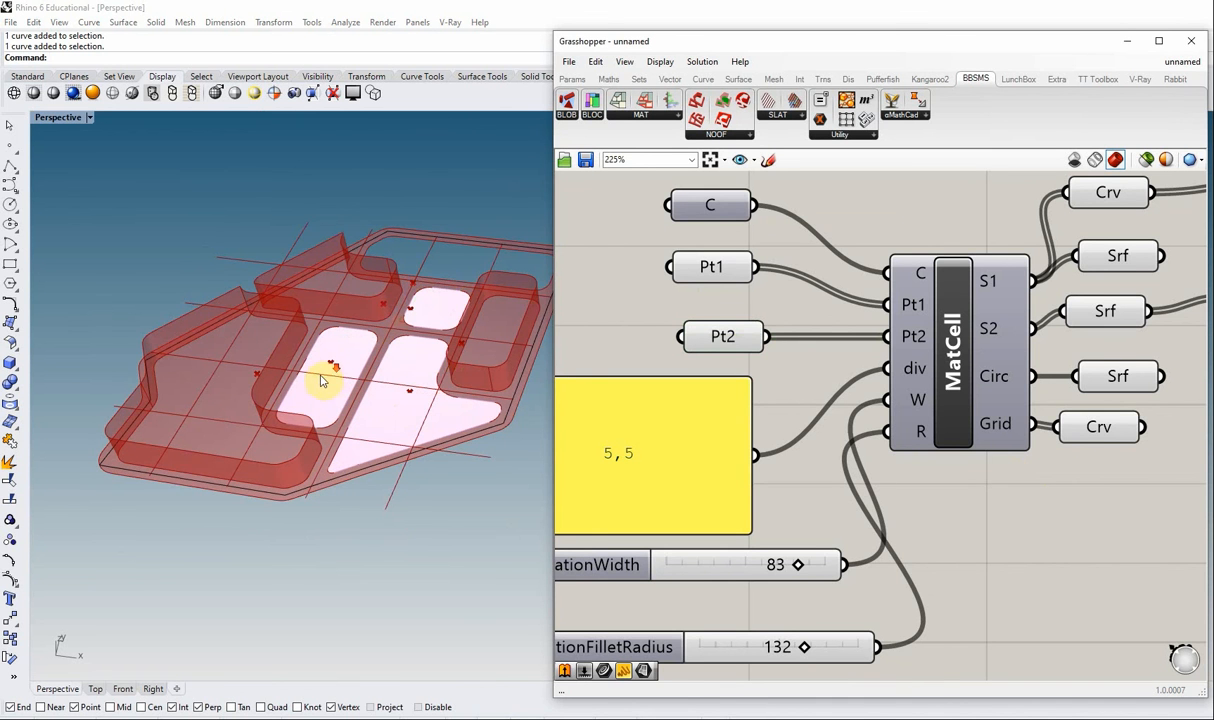
# Add a Move component below the Preview component and connect the Circ surface parameter to its G input
pyautogui.scroll(-5, 322, 380)
pyautogui.scroll(1, 982, 391)
pyautogui.scroll(-3, 985, 376)
pyautogui.scroll(-3, 860, 403)
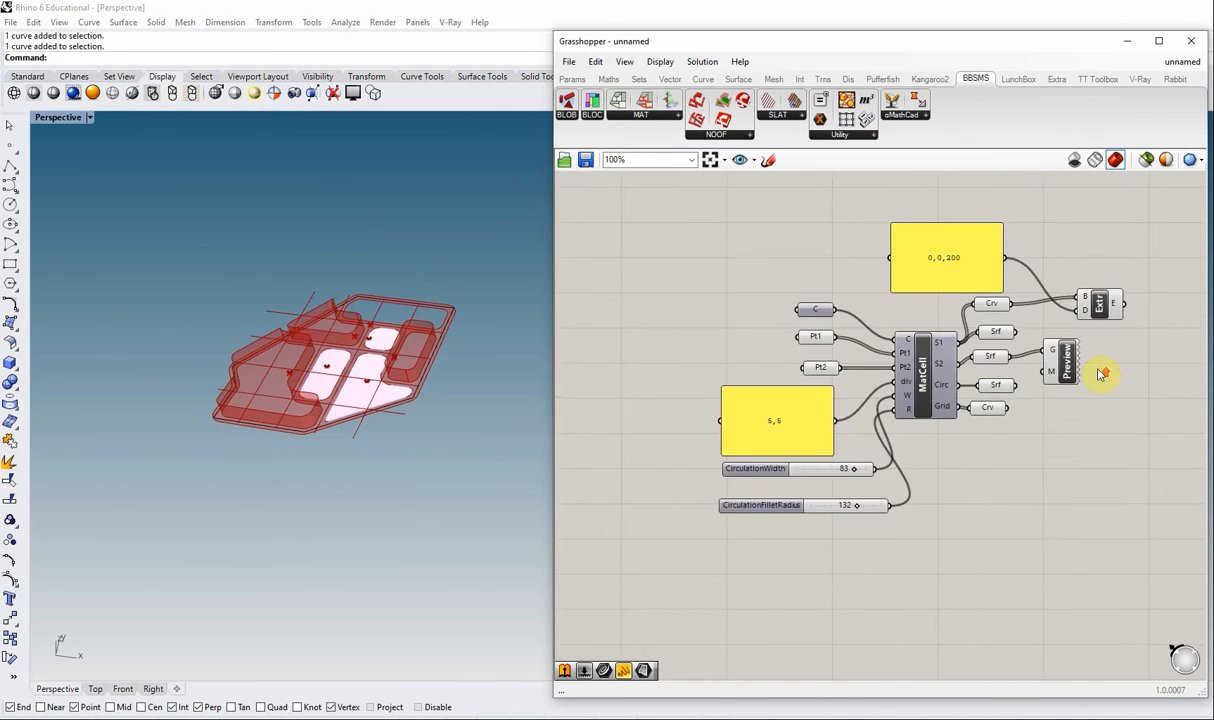
pyautogui.scroll(3, 1100, 374)
pyautogui.doubleClick(1000, 462)
pyautogui.write('MOCE')
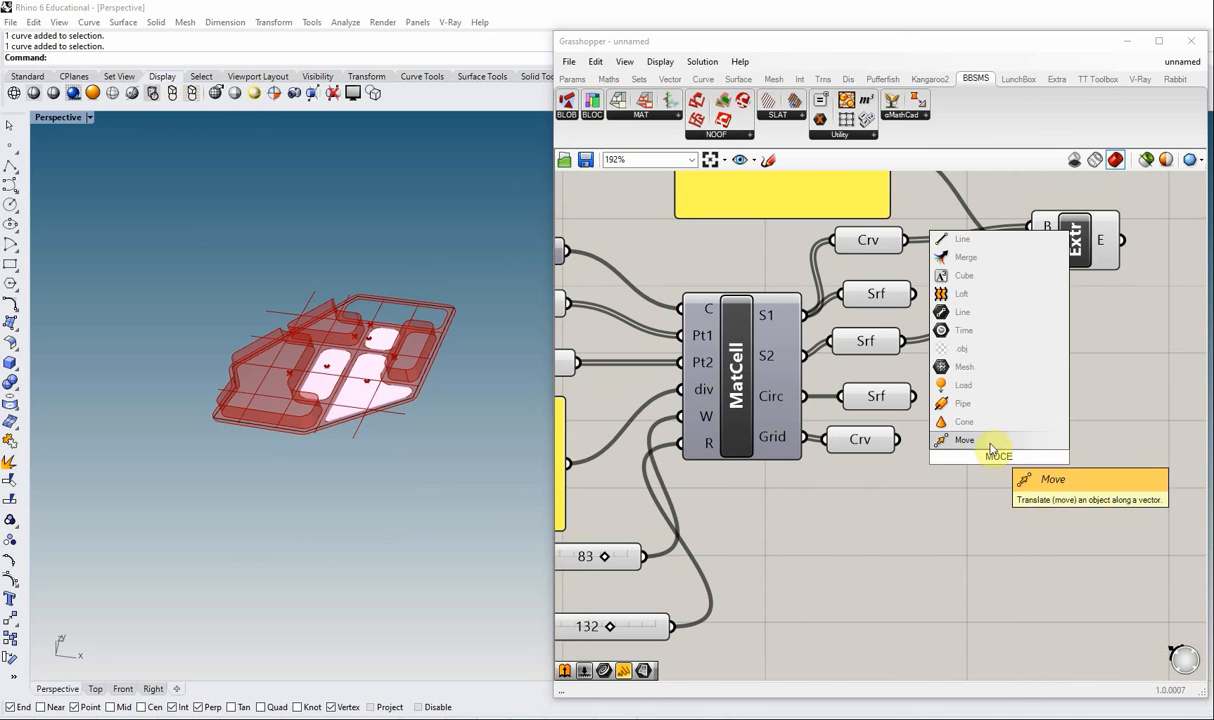
pyautogui.click(935, 441)
pyautogui.scroll(1, 929, 418)
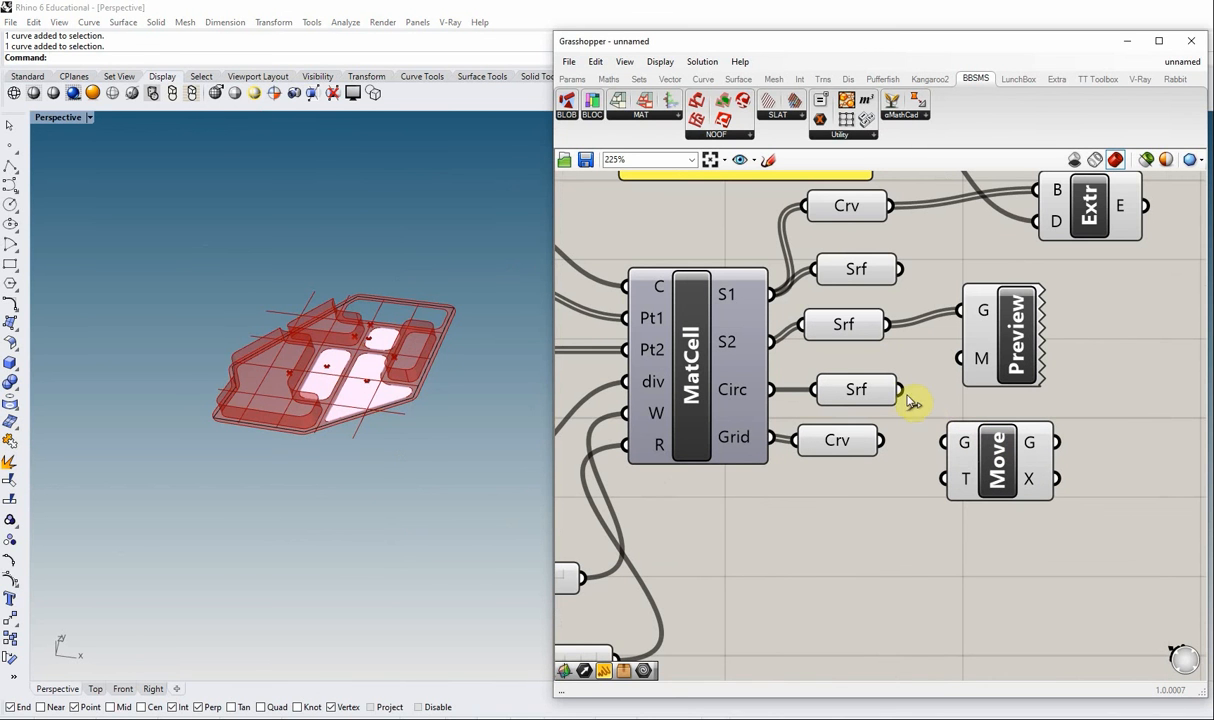
pyautogui.moveTo(908, 405); pyautogui.dragTo(895, 445)
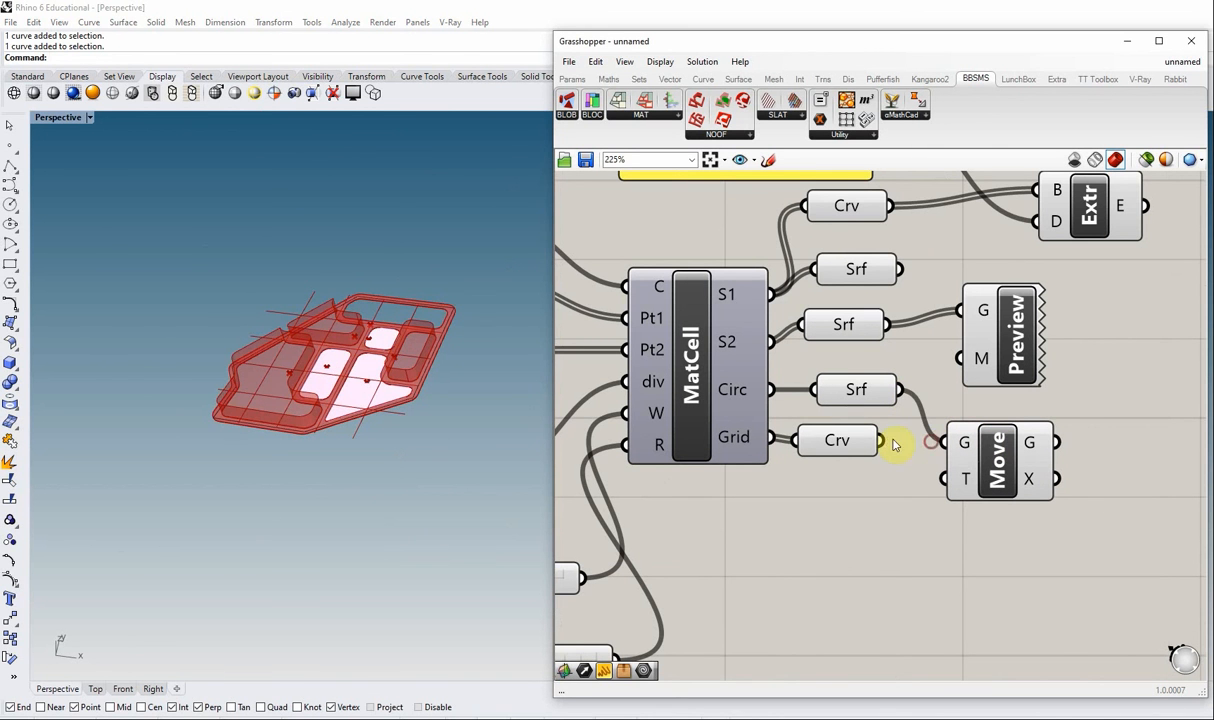
pyautogui.click(962, 436)
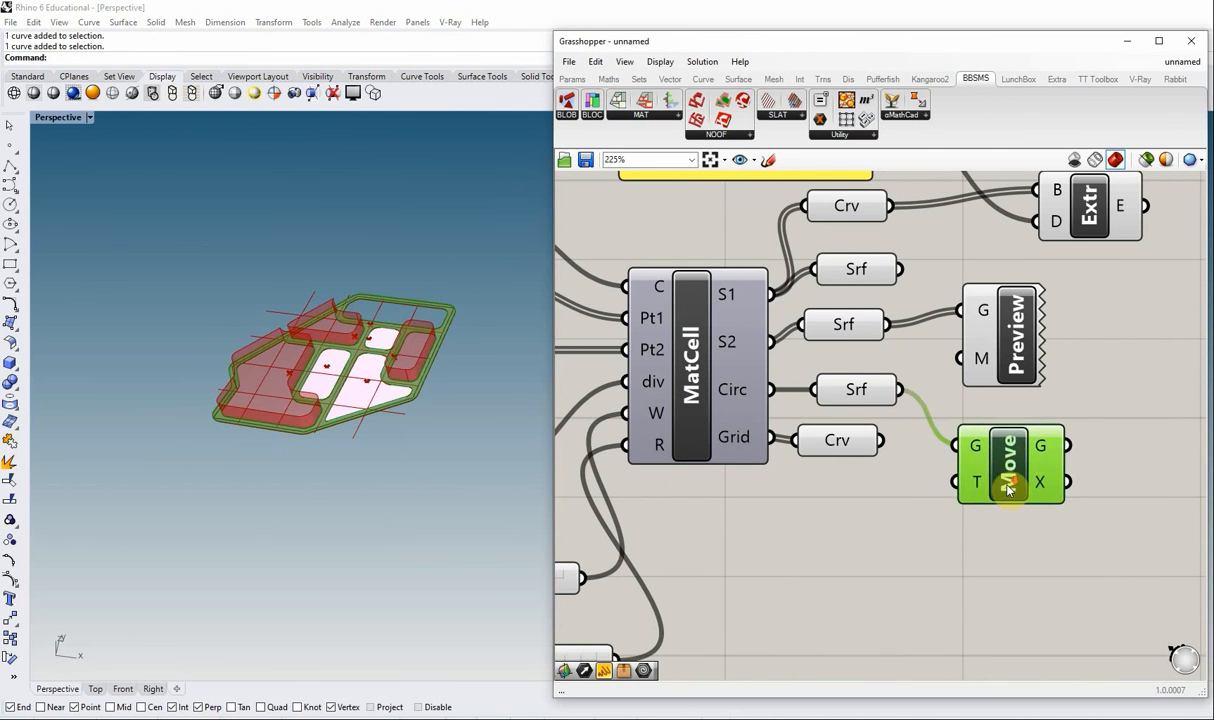
# Connect the 0,0,200 panel to Move's T input and compare the raised circulation surface with the extruded cells
pyautogui.scroll(-2, 965, 440)
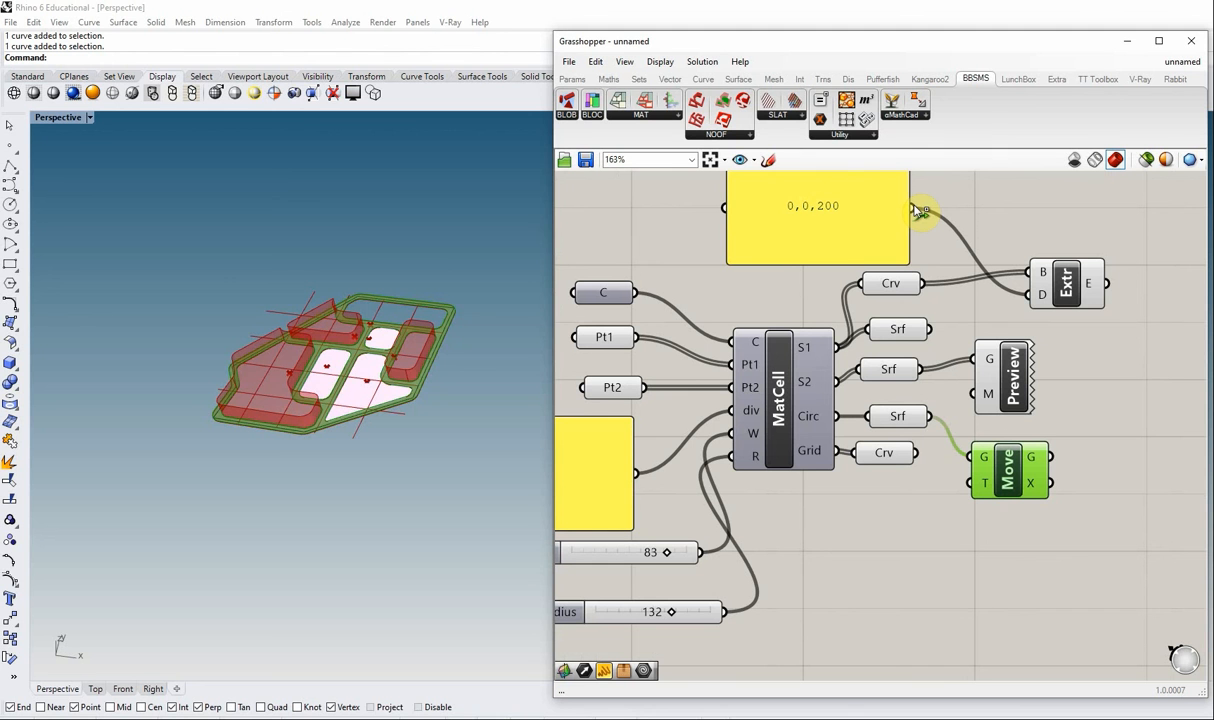
pyautogui.moveTo(918, 208); pyautogui.dragTo(962, 485)
pyautogui.scroll(6, 360, 388)
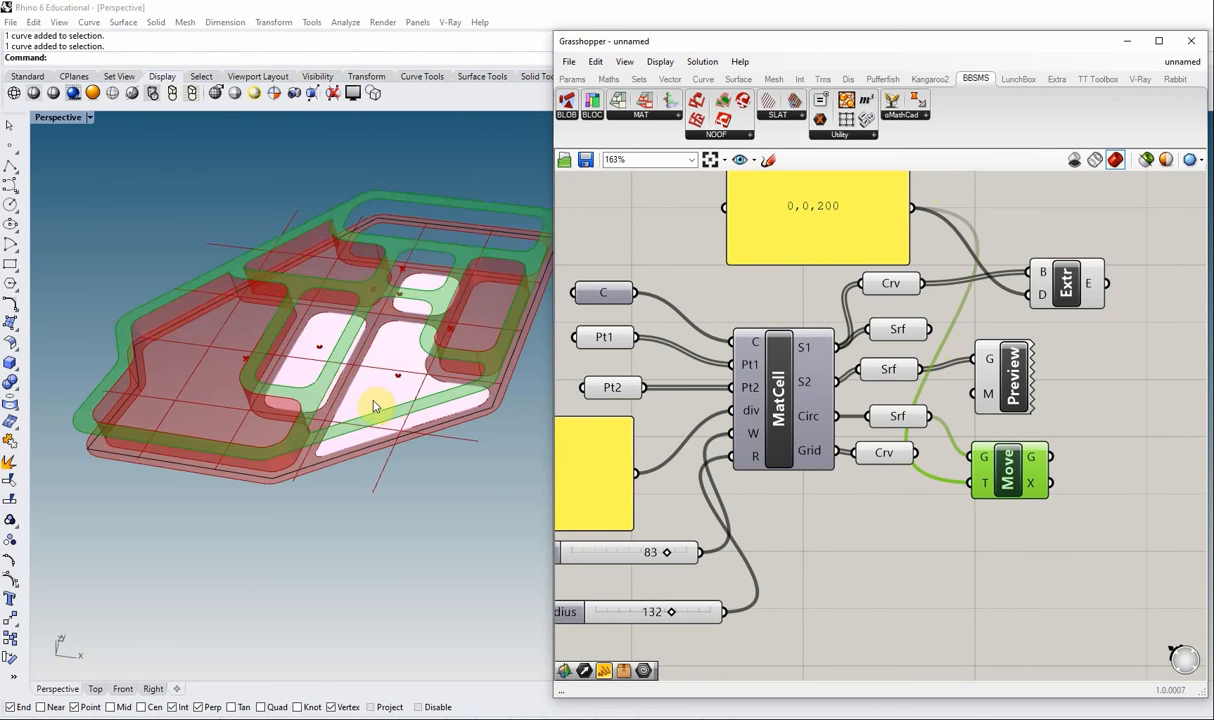
pyautogui.scroll(-4, 374, 402)
pyautogui.click(960, 530)
pyautogui.scroll(-2, 925, 502)
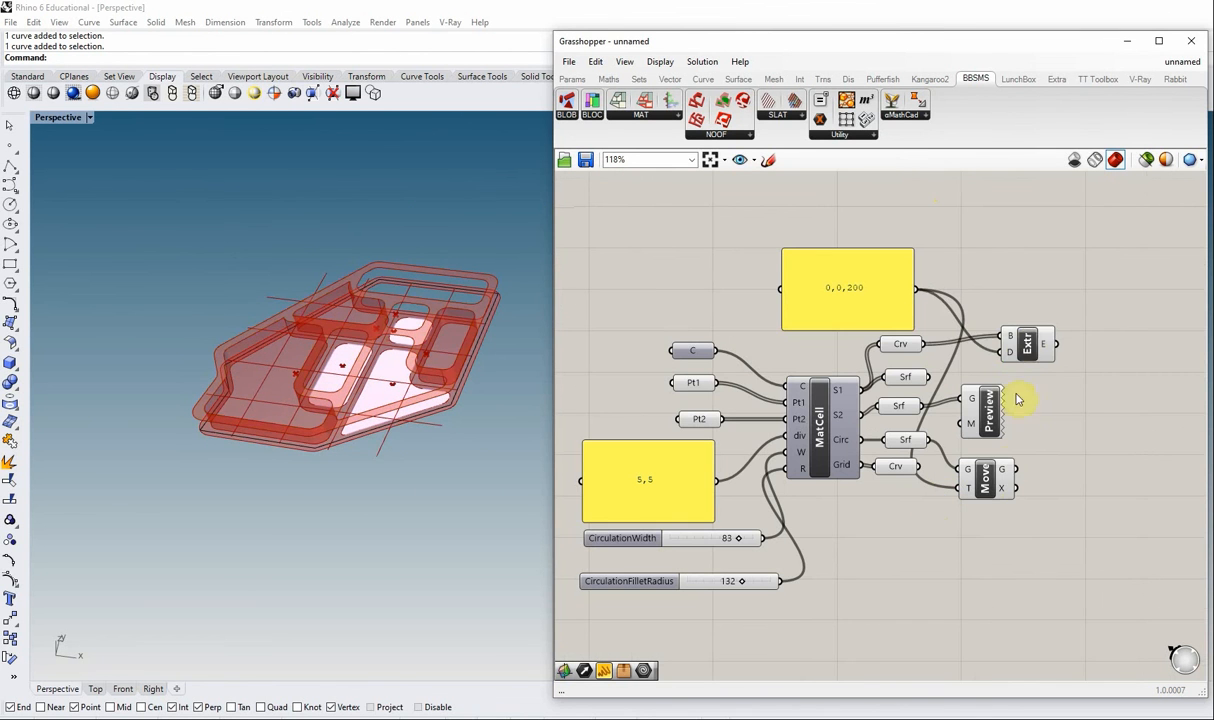
pyautogui.click(1029, 345)
pyautogui.scroll(1, 1029, 345)
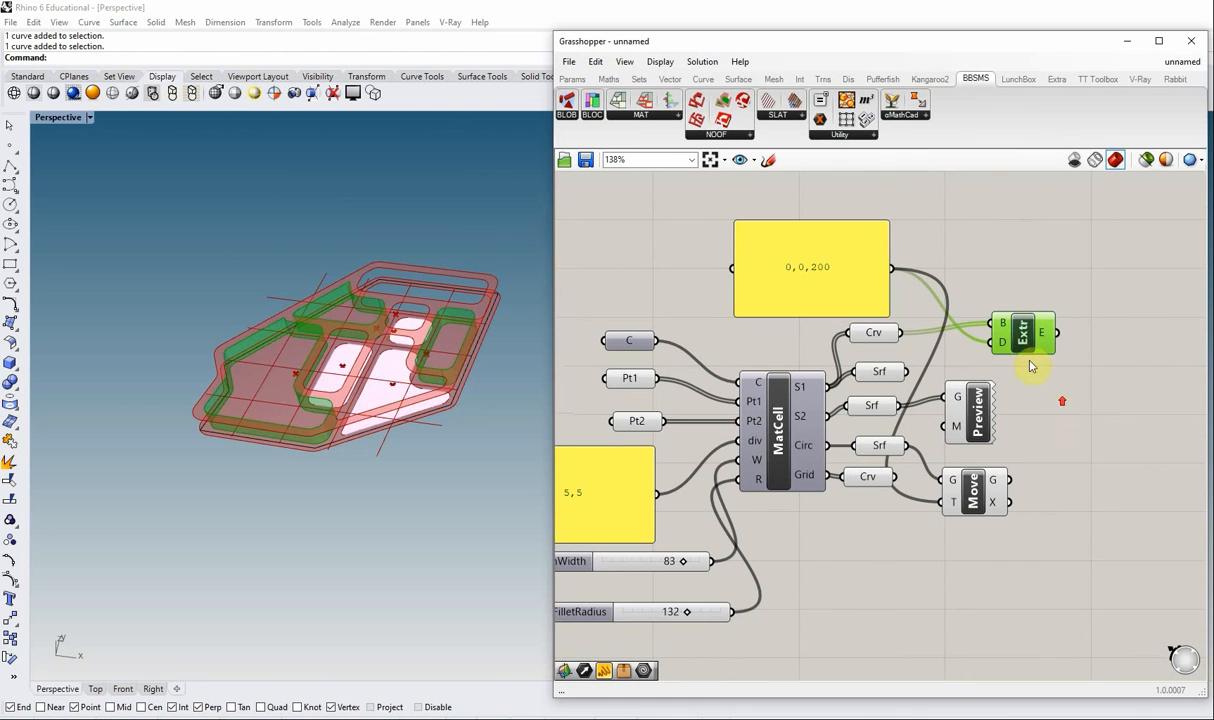
# Bake the Extrude component's cell walls into Rhino on Layer 02
pyautogui.rightClick(1022, 335)
pyautogui.click(1052, 389)
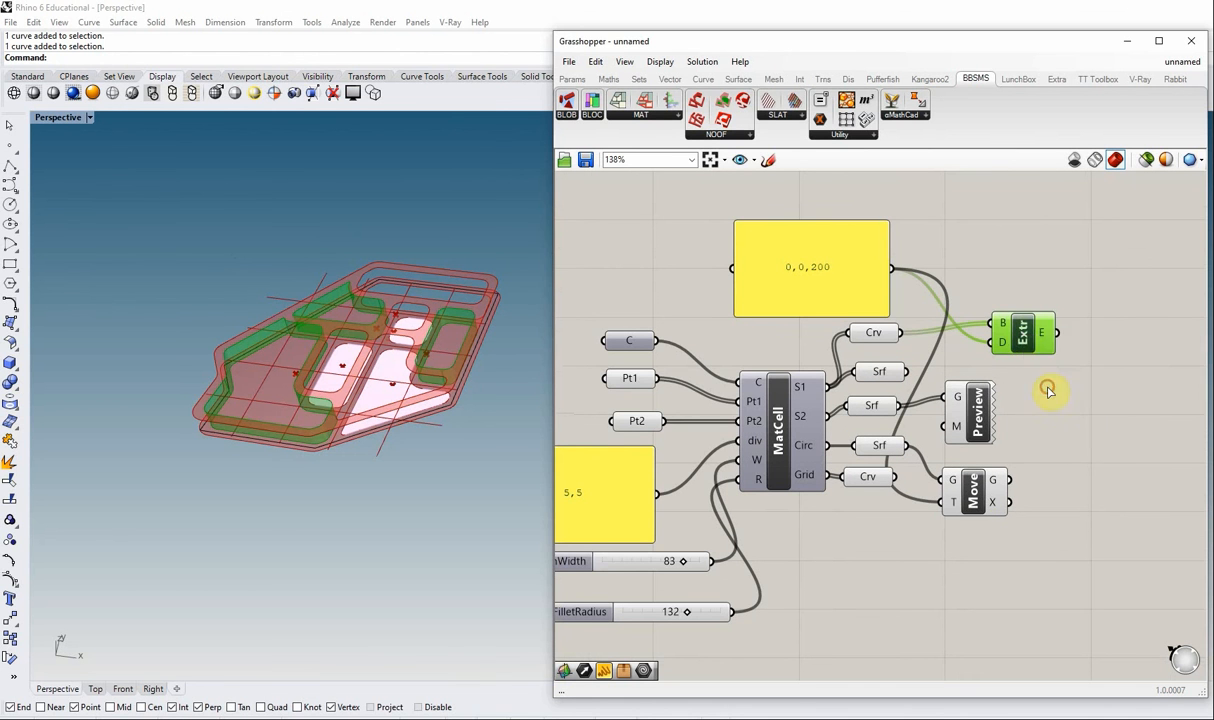
pyautogui.click(1039, 303)
pyautogui.click(1055, 518)
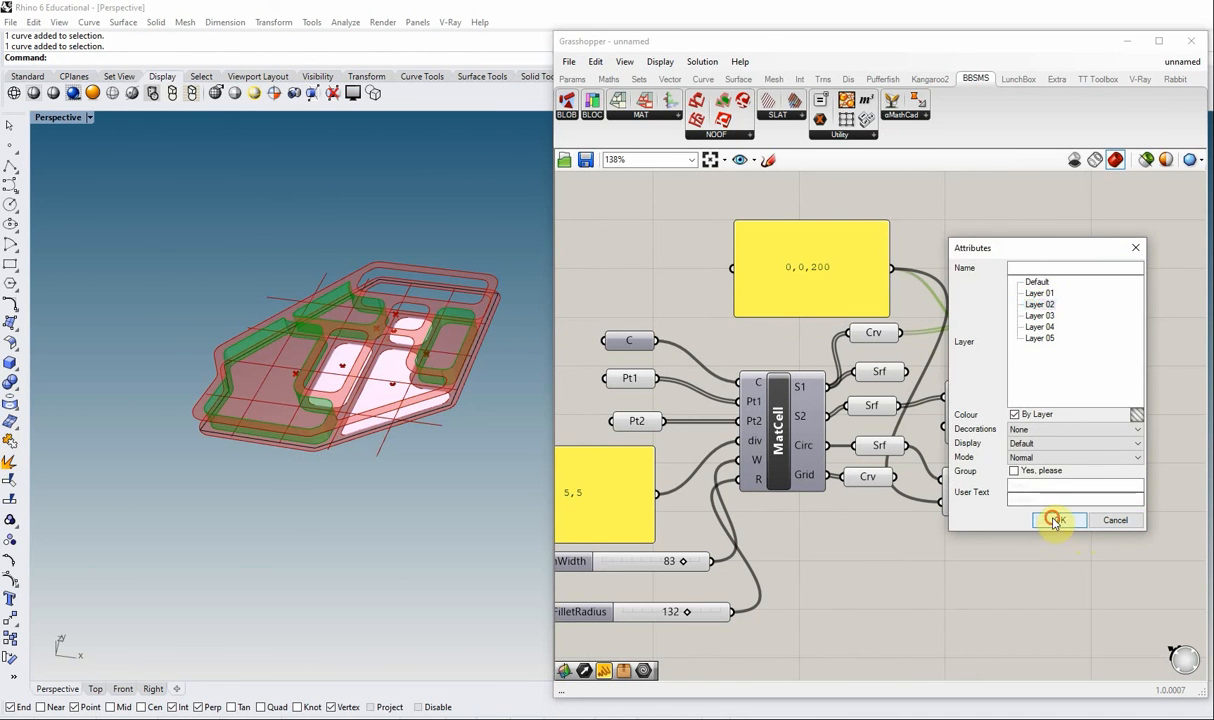
# Bake the Move component's raised circulation surface into Rhino on Layer 01
pyautogui.click(972, 490)
pyautogui.rightClick(972, 490)
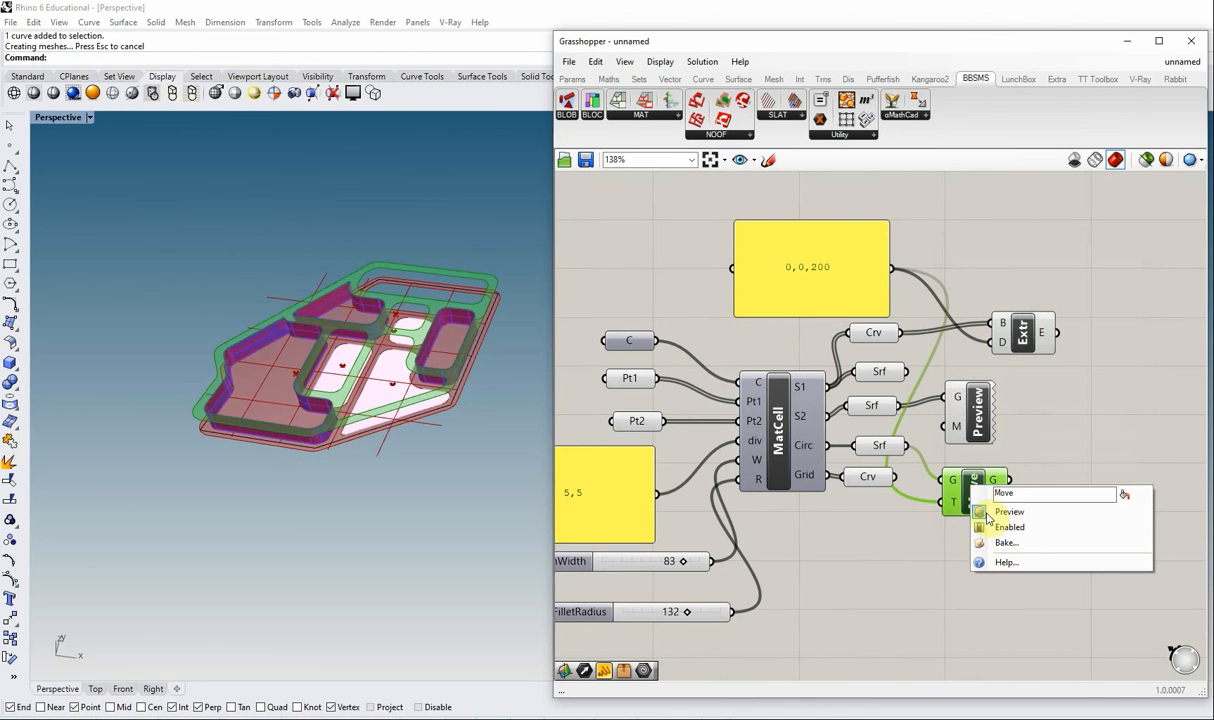
pyautogui.click(985, 543)
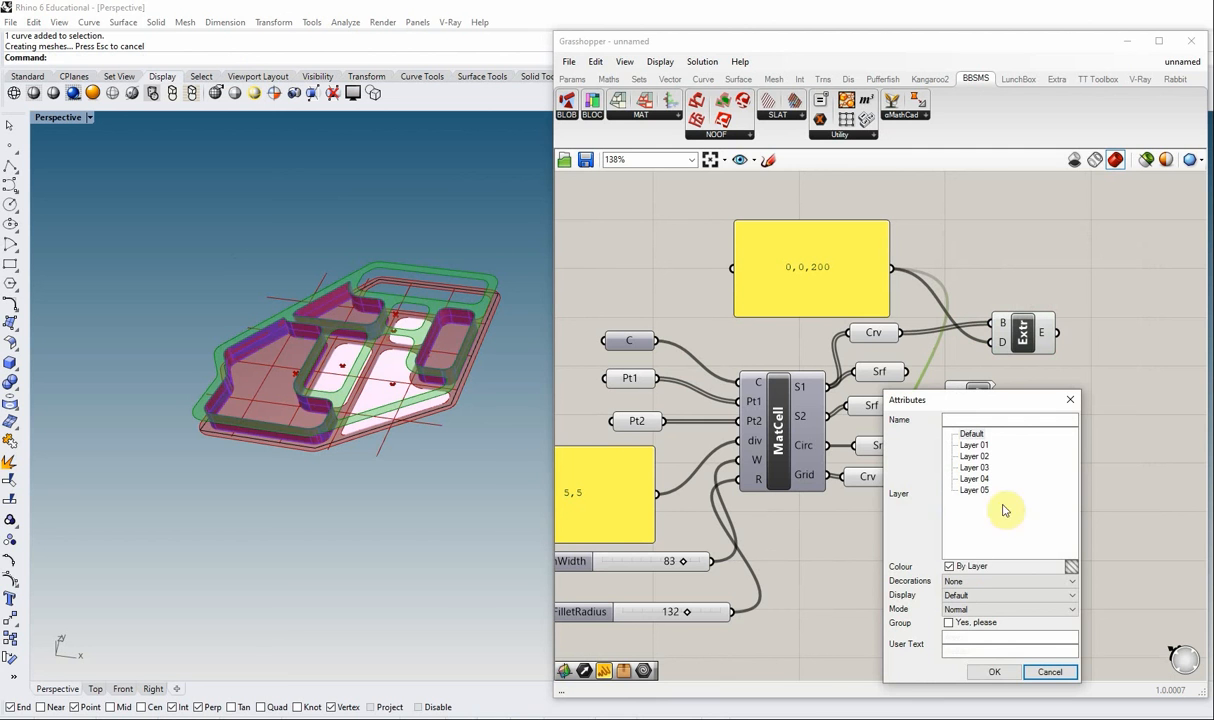
pyautogui.click(974, 444)
pyautogui.click(992, 671)
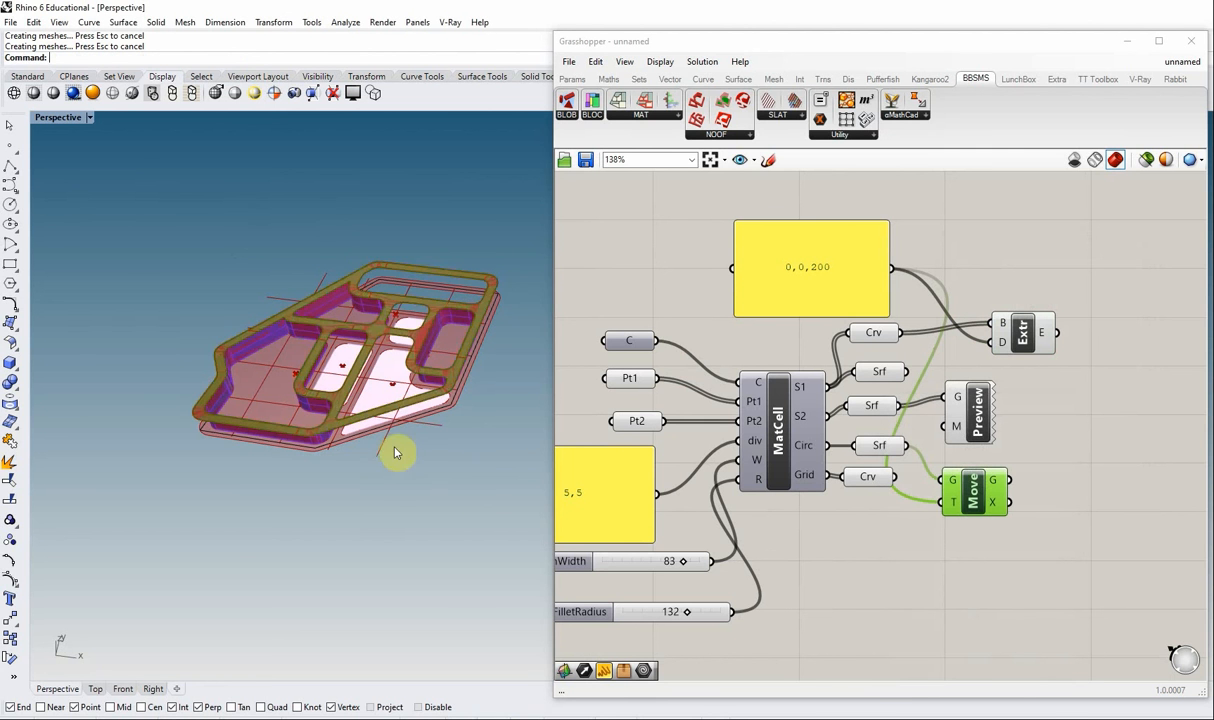
# Set the Perspective viewport's display mode to Arctic and inspect the baked model
pyautogui.scroll(3, 374, 423)
pyautogui.click(90, 118)
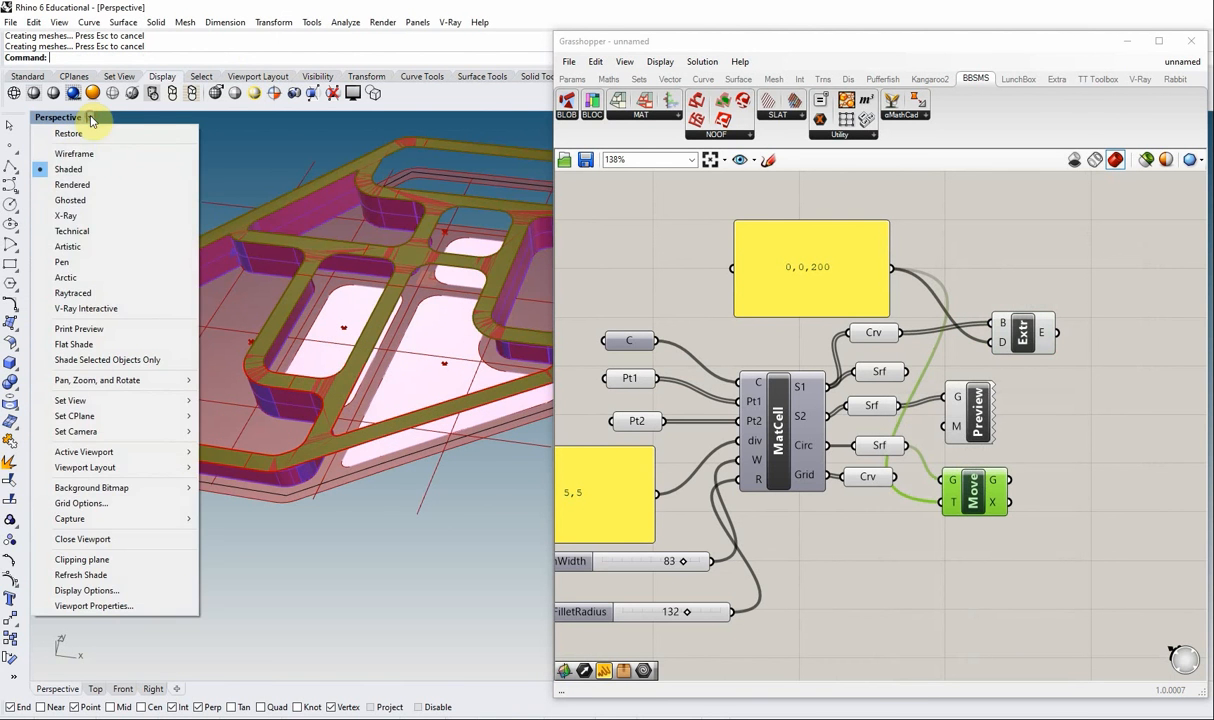
pyautogui.click(81, 272)
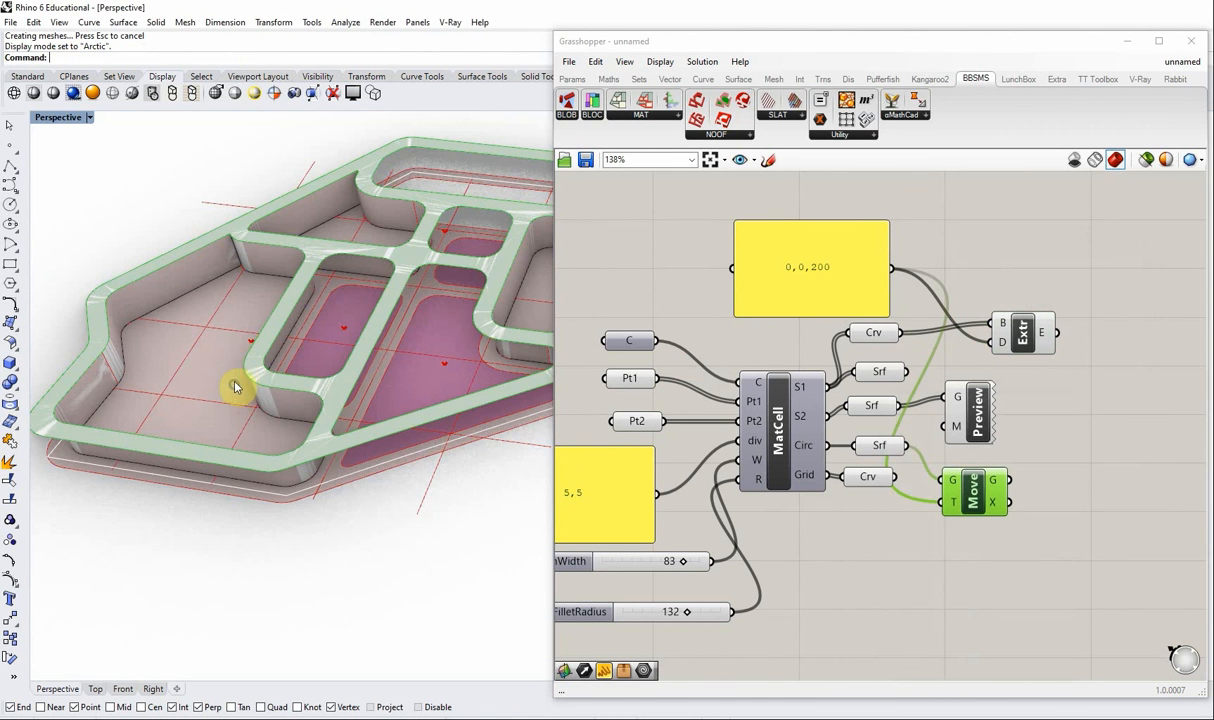
pyautogui.scroll(-3, 228, 298)
pyautogui.moveTo(325, 330); pyautogui.dragTo(191, 330, button='right')
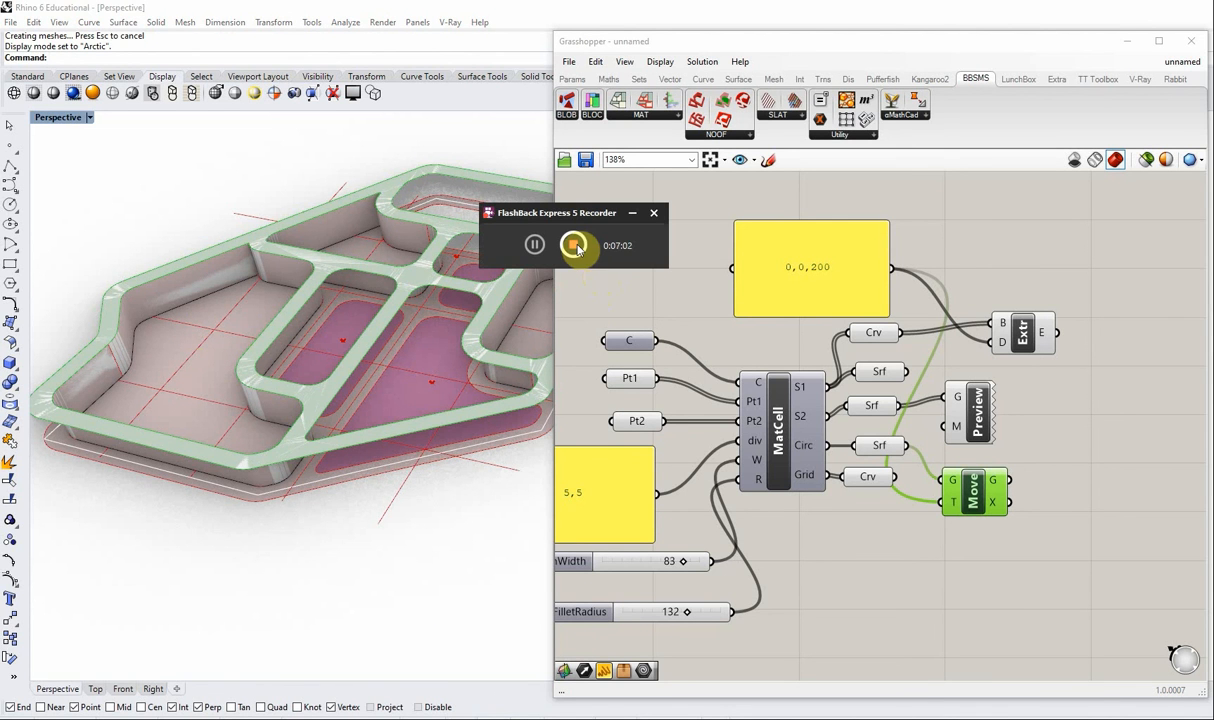
pyautogui.click(574, 246)
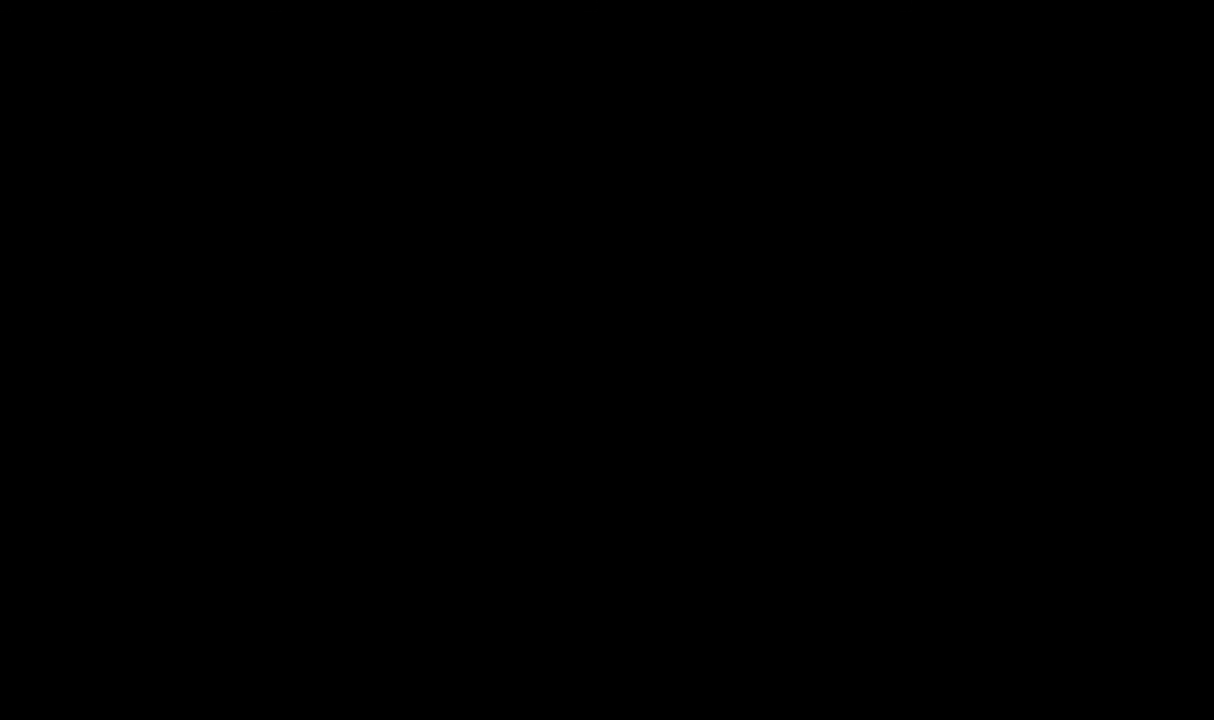